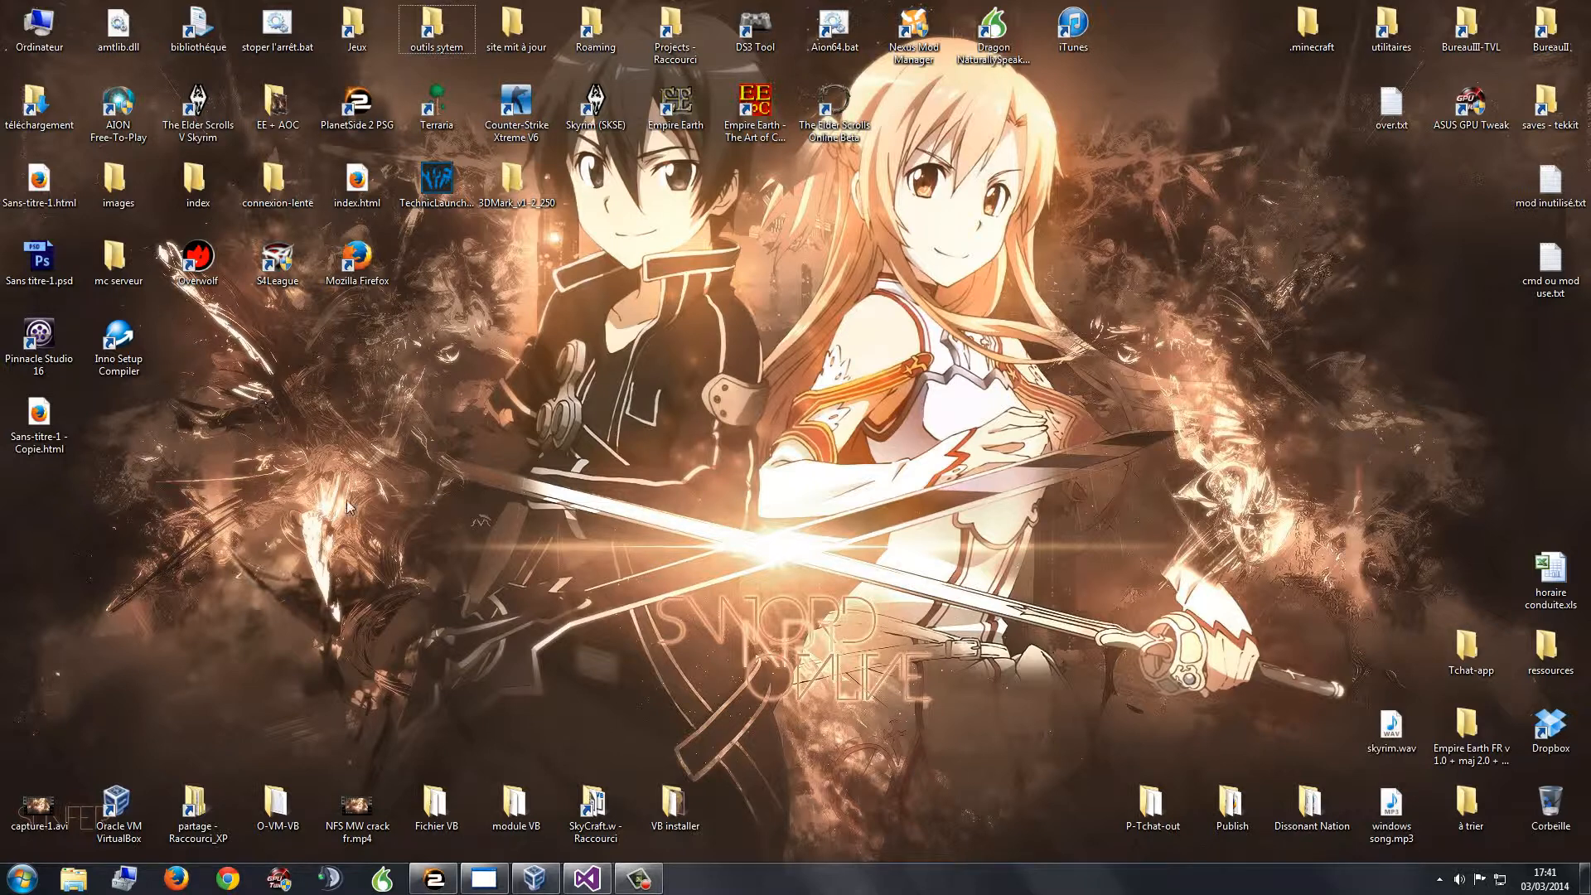
Launch setup.exe from the P-Tchat-out folder on the desktop and close the folder window
{"action": "double_click", "coordinate": [1128, 816]}
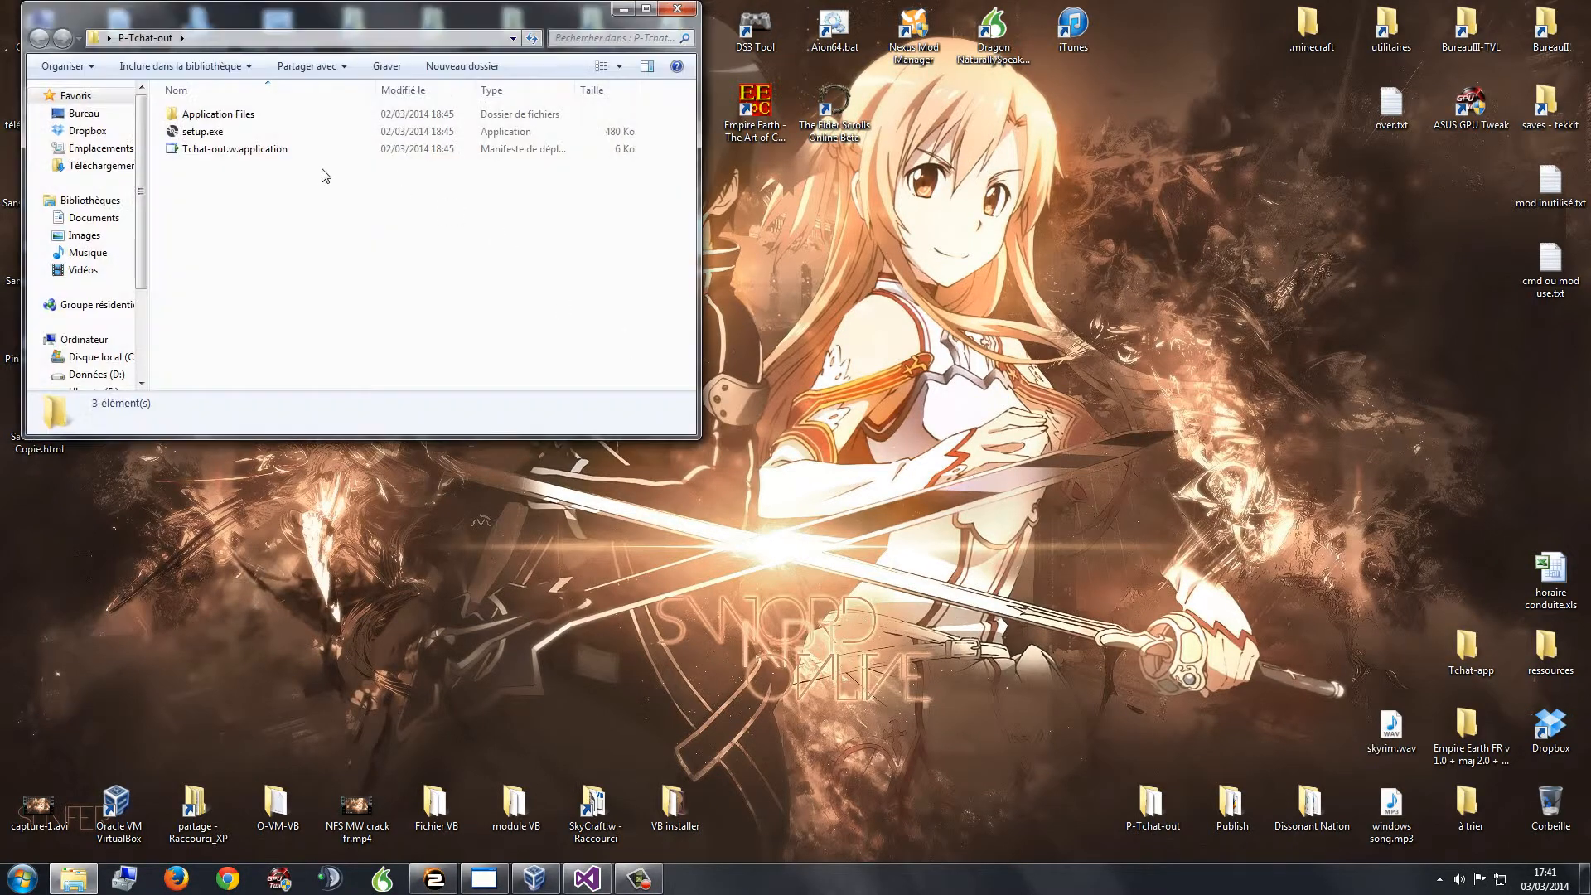
{"action": "double_click", "coordinate": [248, 132]}
{"action": "left_click", "coordinate": [679, 10]}
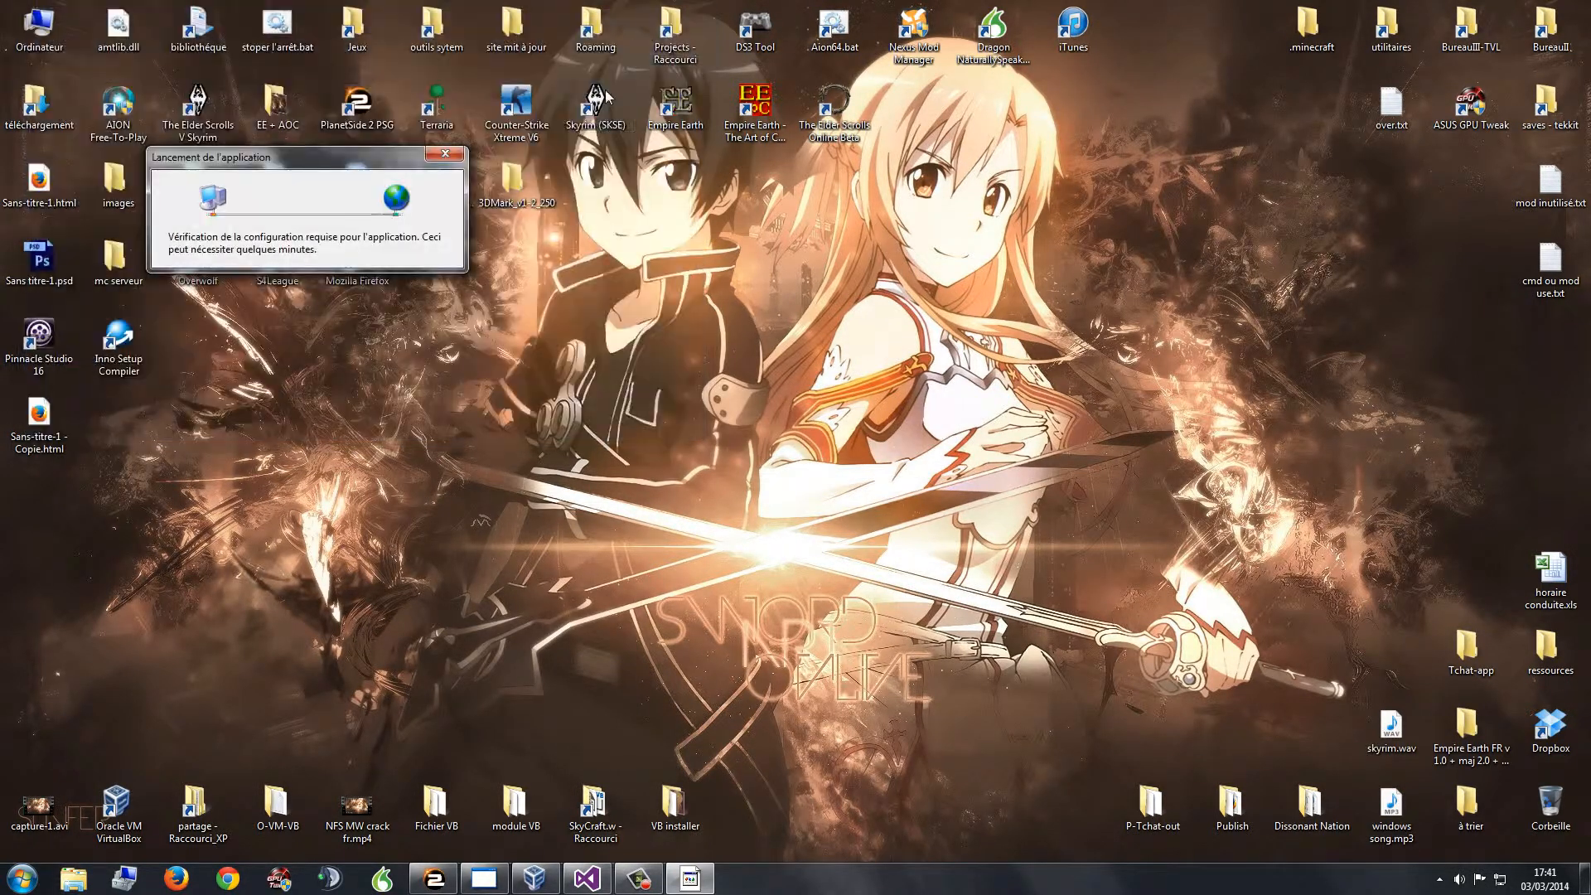
{"action": "left_click", "coordinate": [495, 391]}
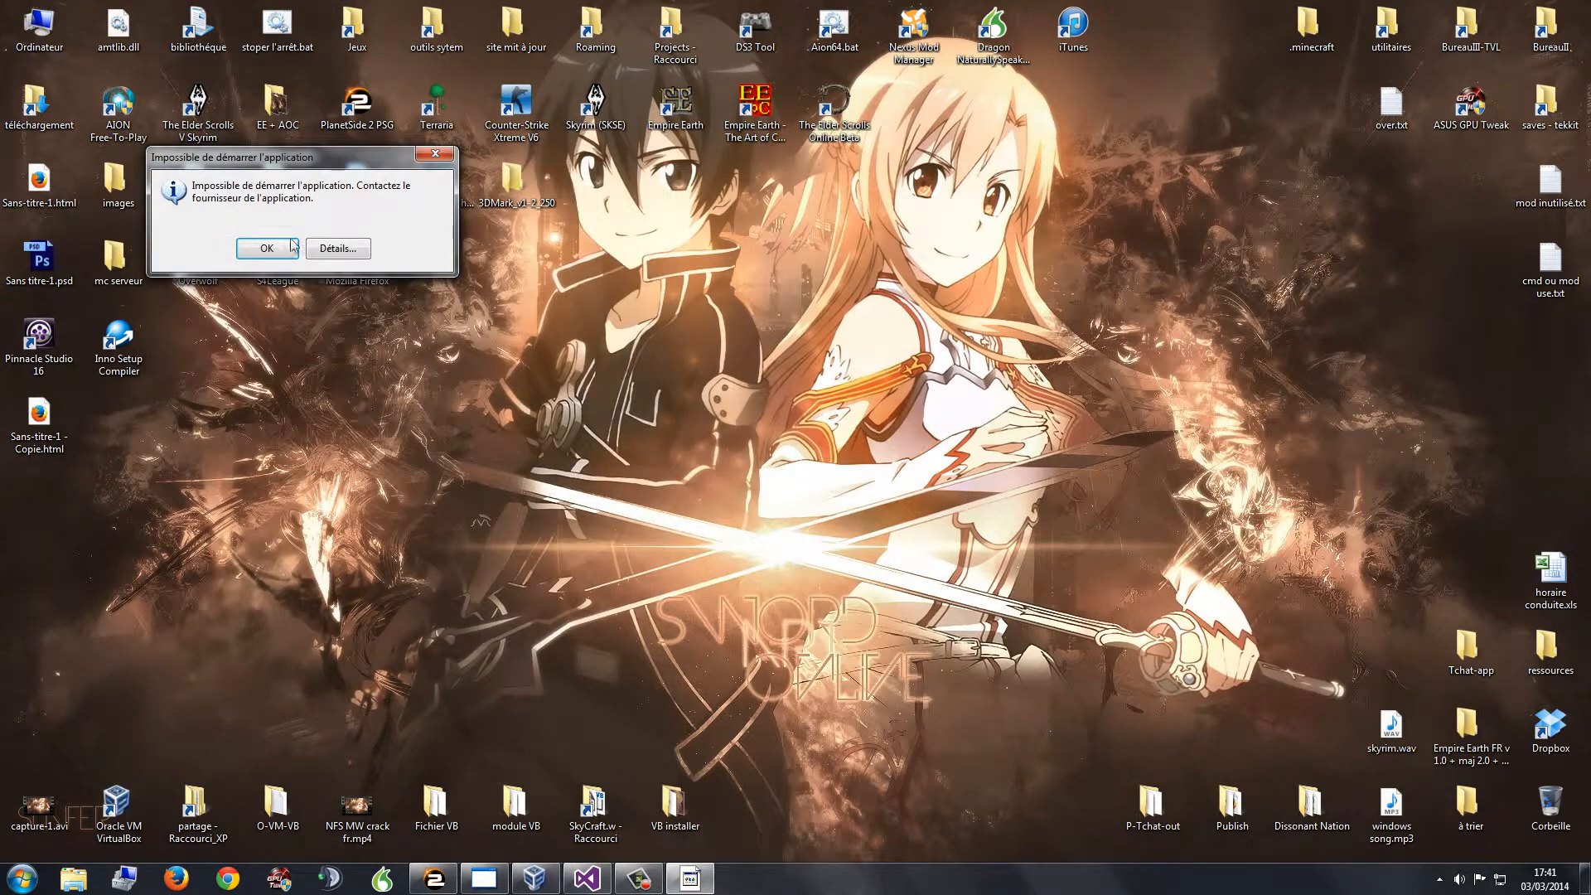
{"action": "left_click_drag", "start_coordinate": [260, 154], "coordinate": [668, 276]}
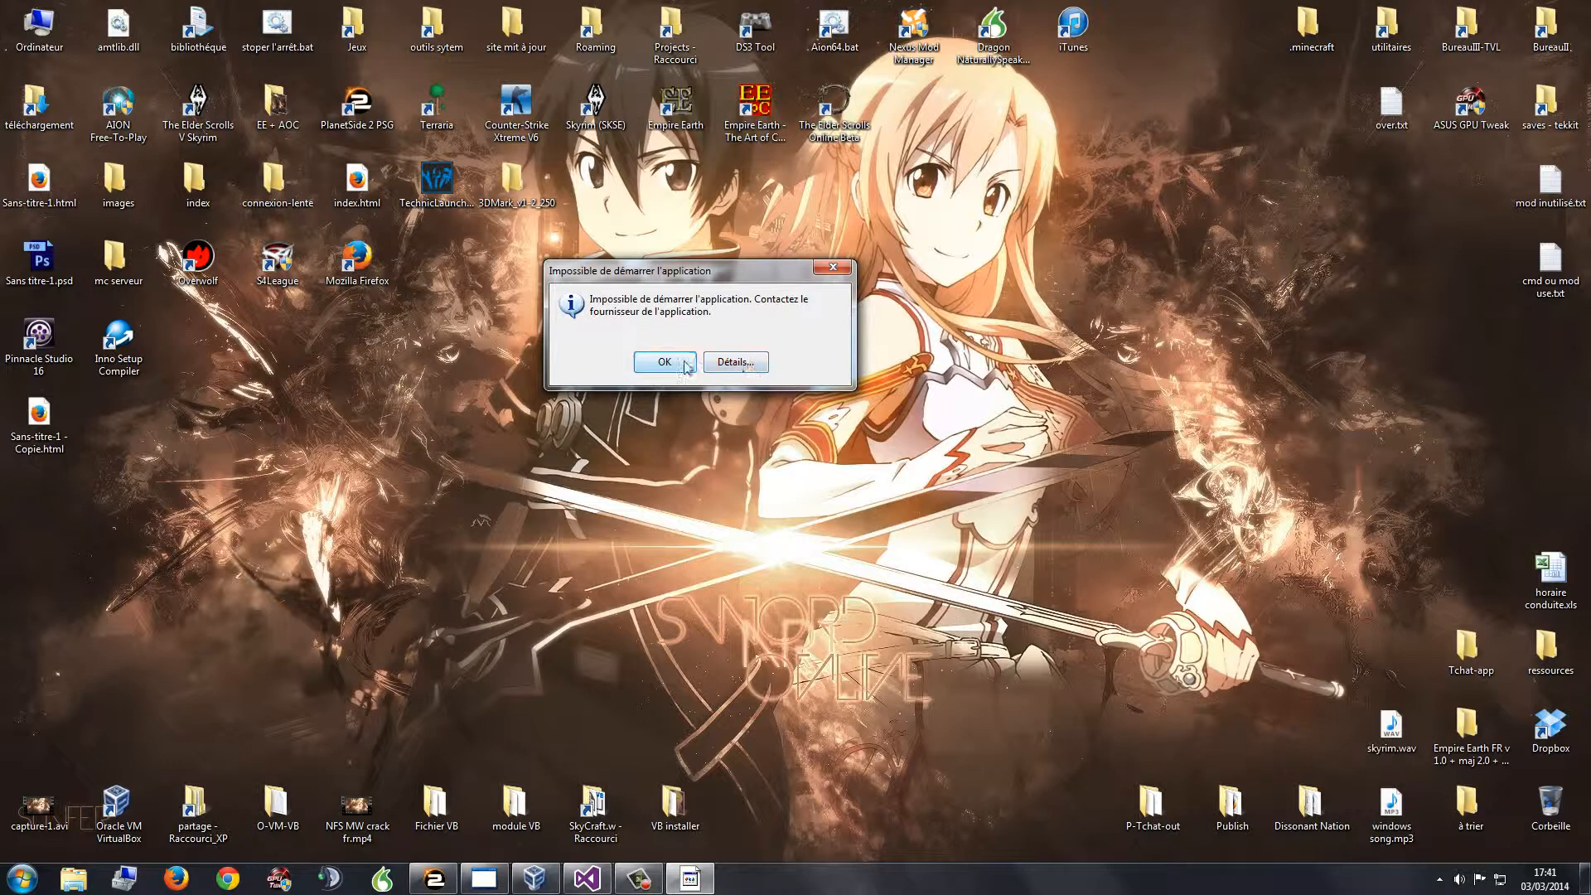
{"action": "left_click_drag", "start_coordinate": [779, 272], "coordinate": [667, 162]}
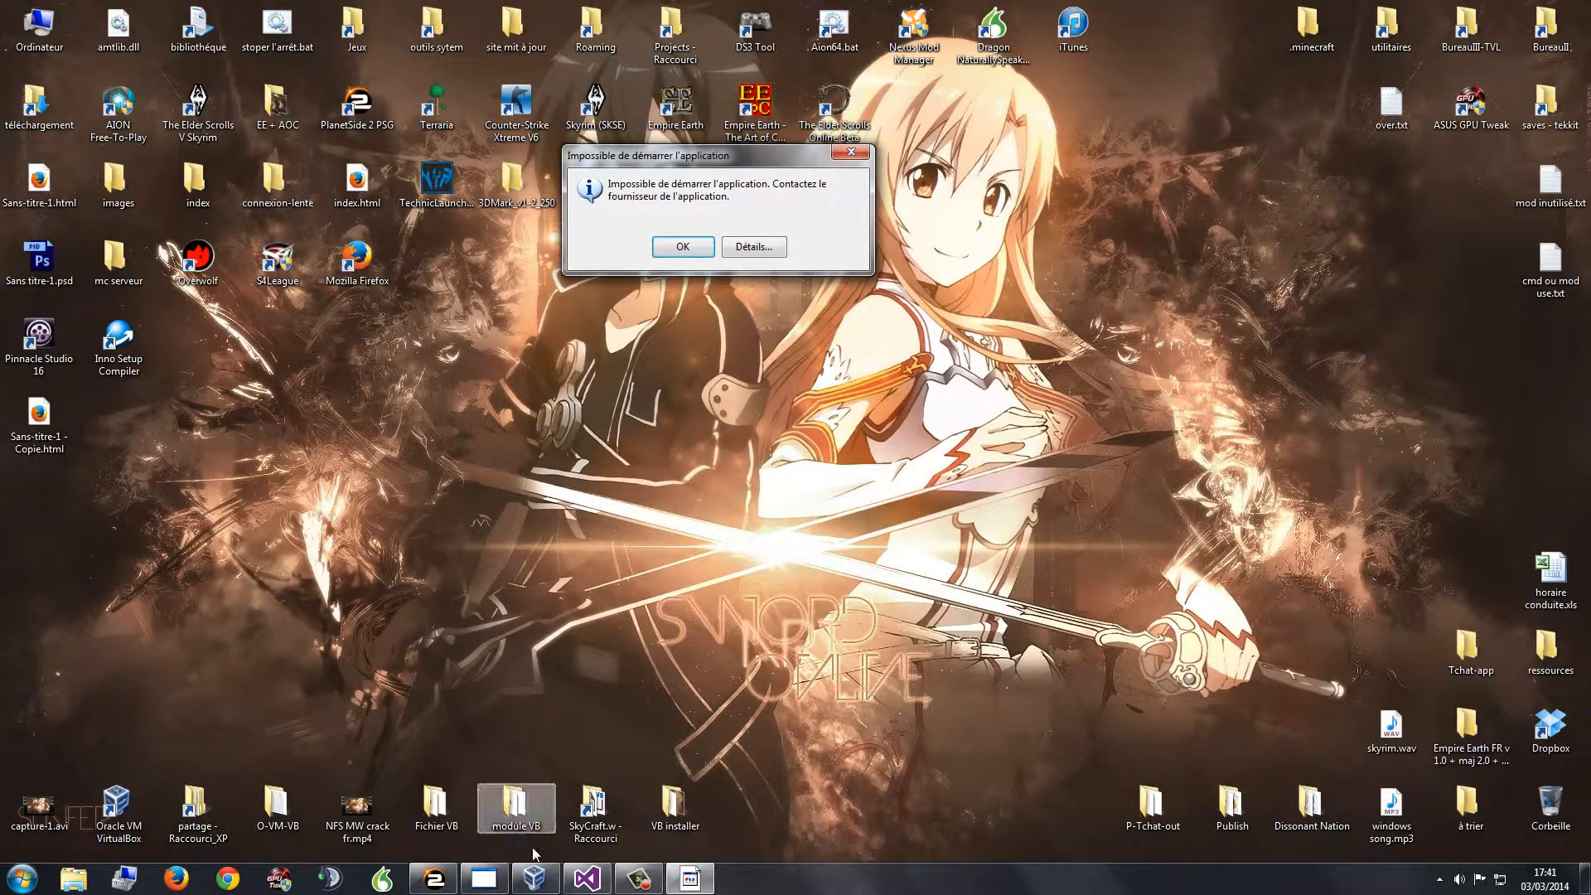
{"action": "left_click", "coordinate": [573, 883]}
{"action": "left_click", "coordinate": [574, 885]}
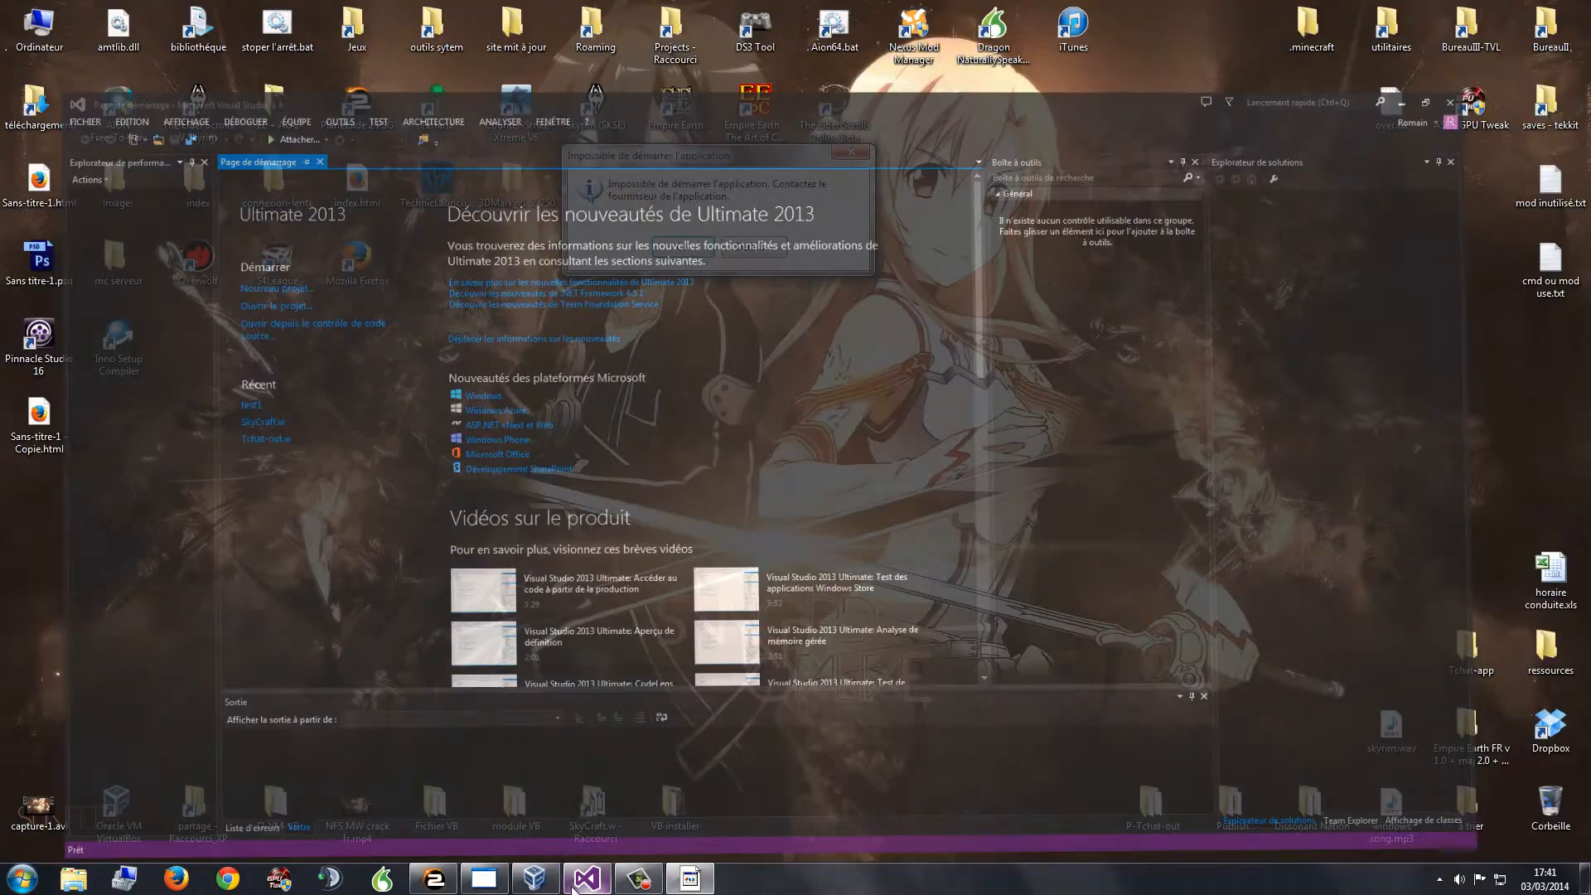
{"action": "left_click_drag", "start_coordinate": [640, 163], "coordinate": [643, 163]}
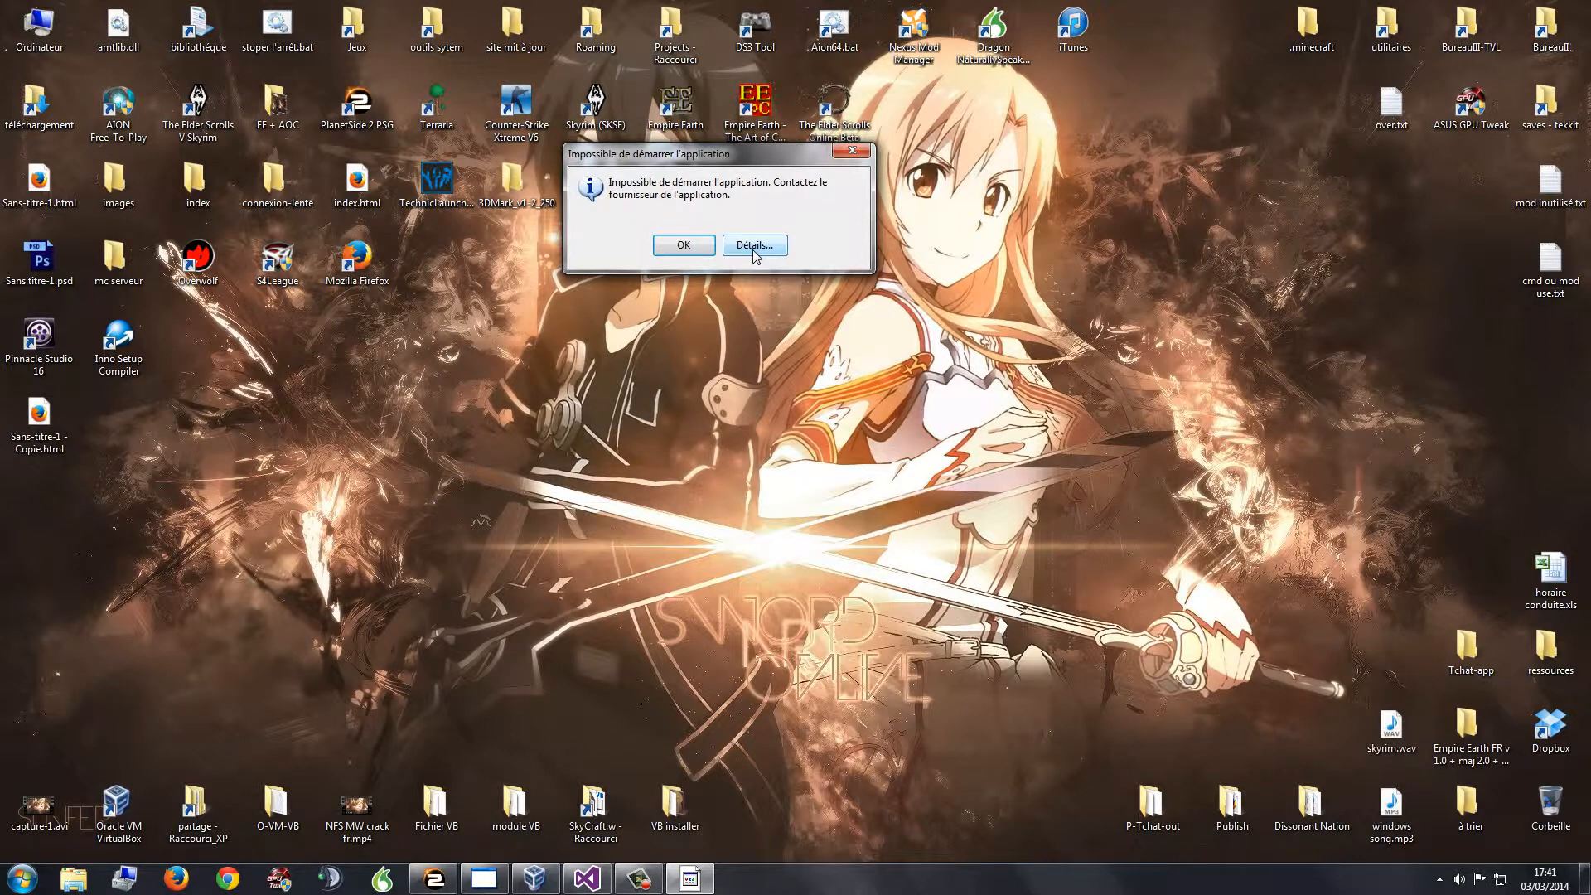
{"action": "left_click_drag", "start_coordinate": [730, 157], "coordinate": [728, 163]}
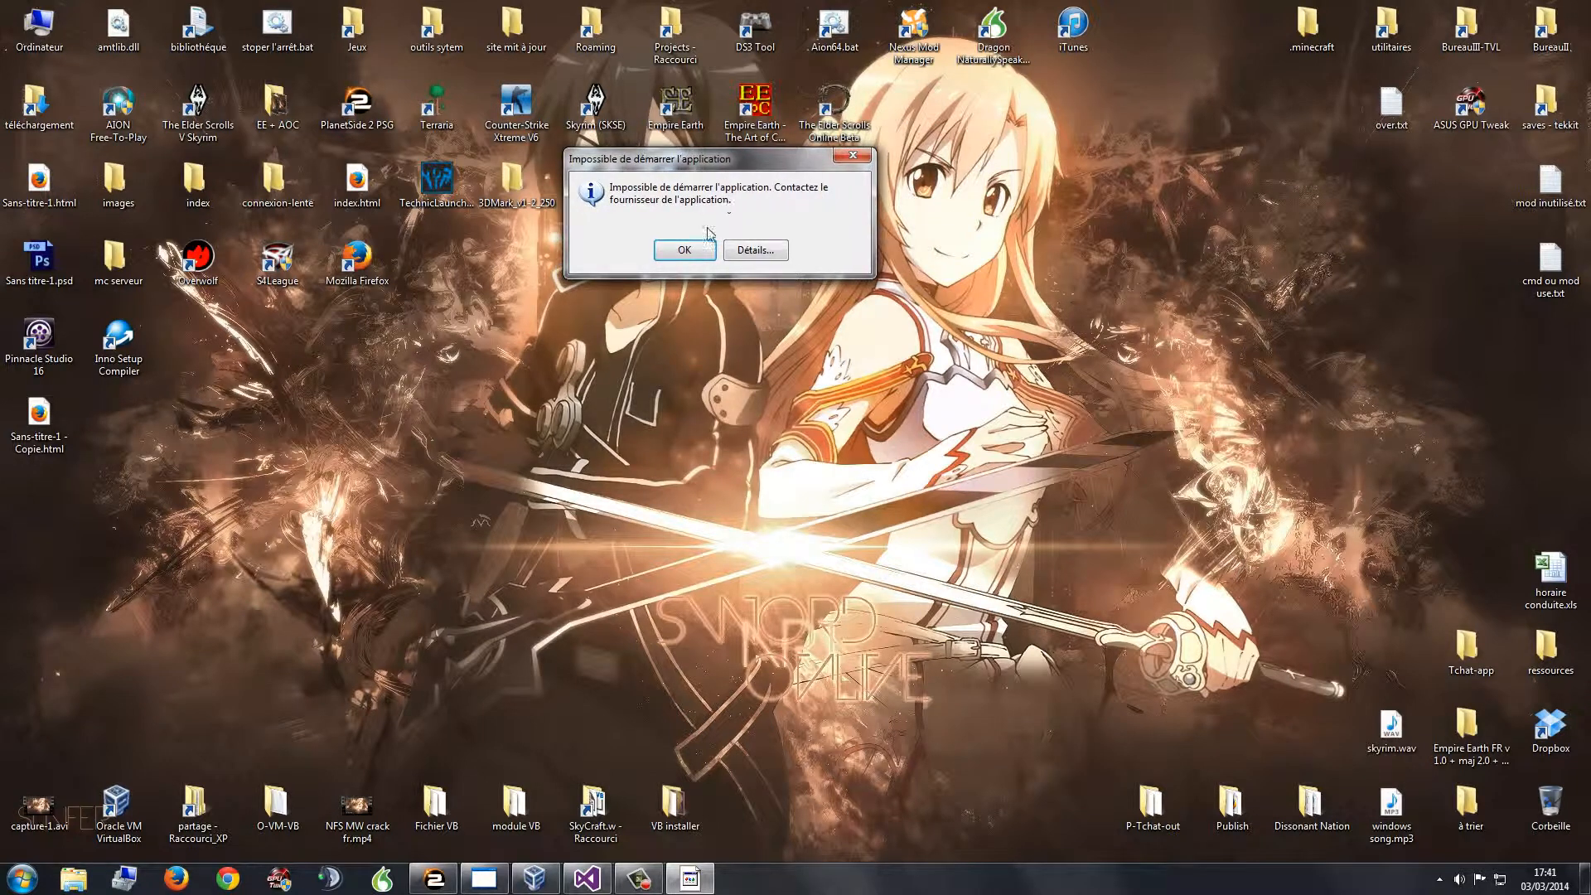
Dismiss the application launch dialog, view the computer's system properties in full and close them
{"action": "left_click", "coordinate": [685, 249]}
{"action": "right_click", "coordinate": [41, 43]}
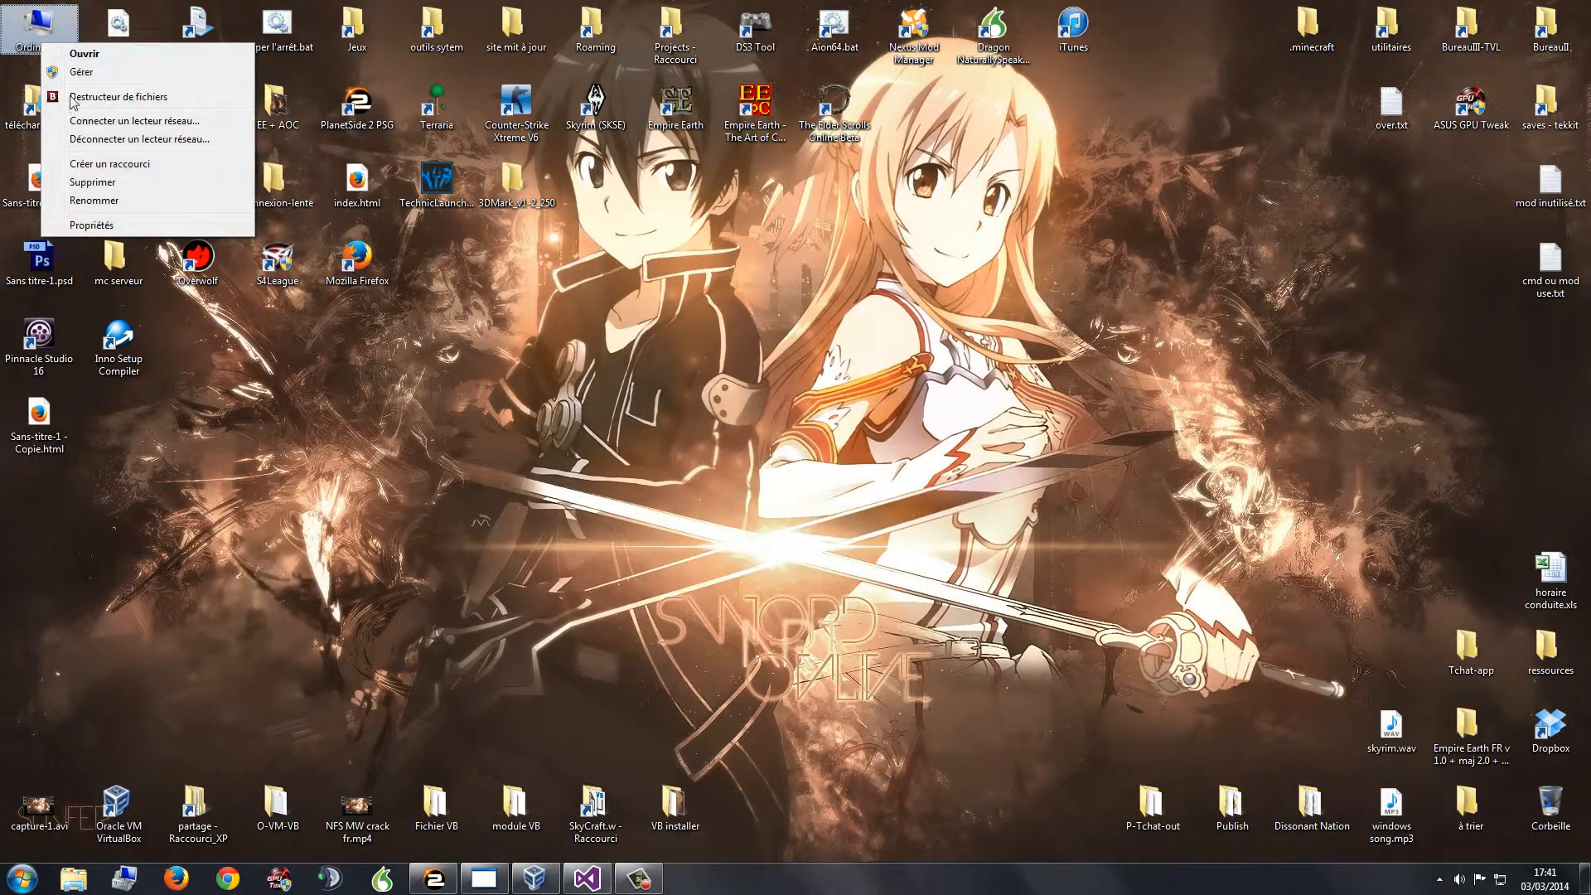
{"action": "left_click", "coordinate": [91, 224]}
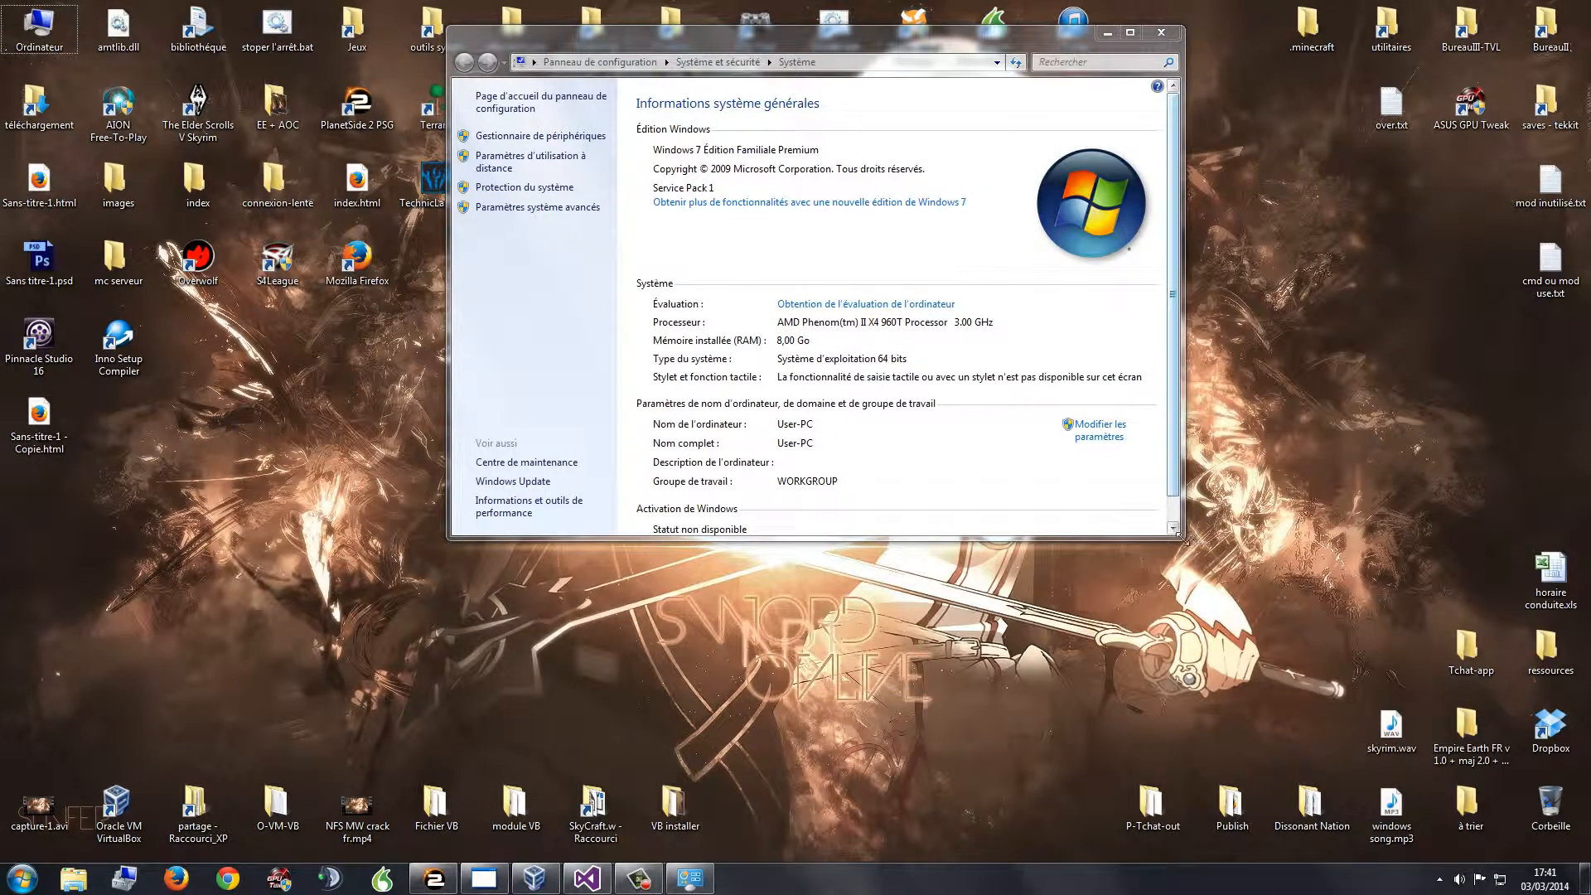
{"action": "left_click_drag", "start_coordinate": [1181, 539], "coordinate": [1243, 654]}
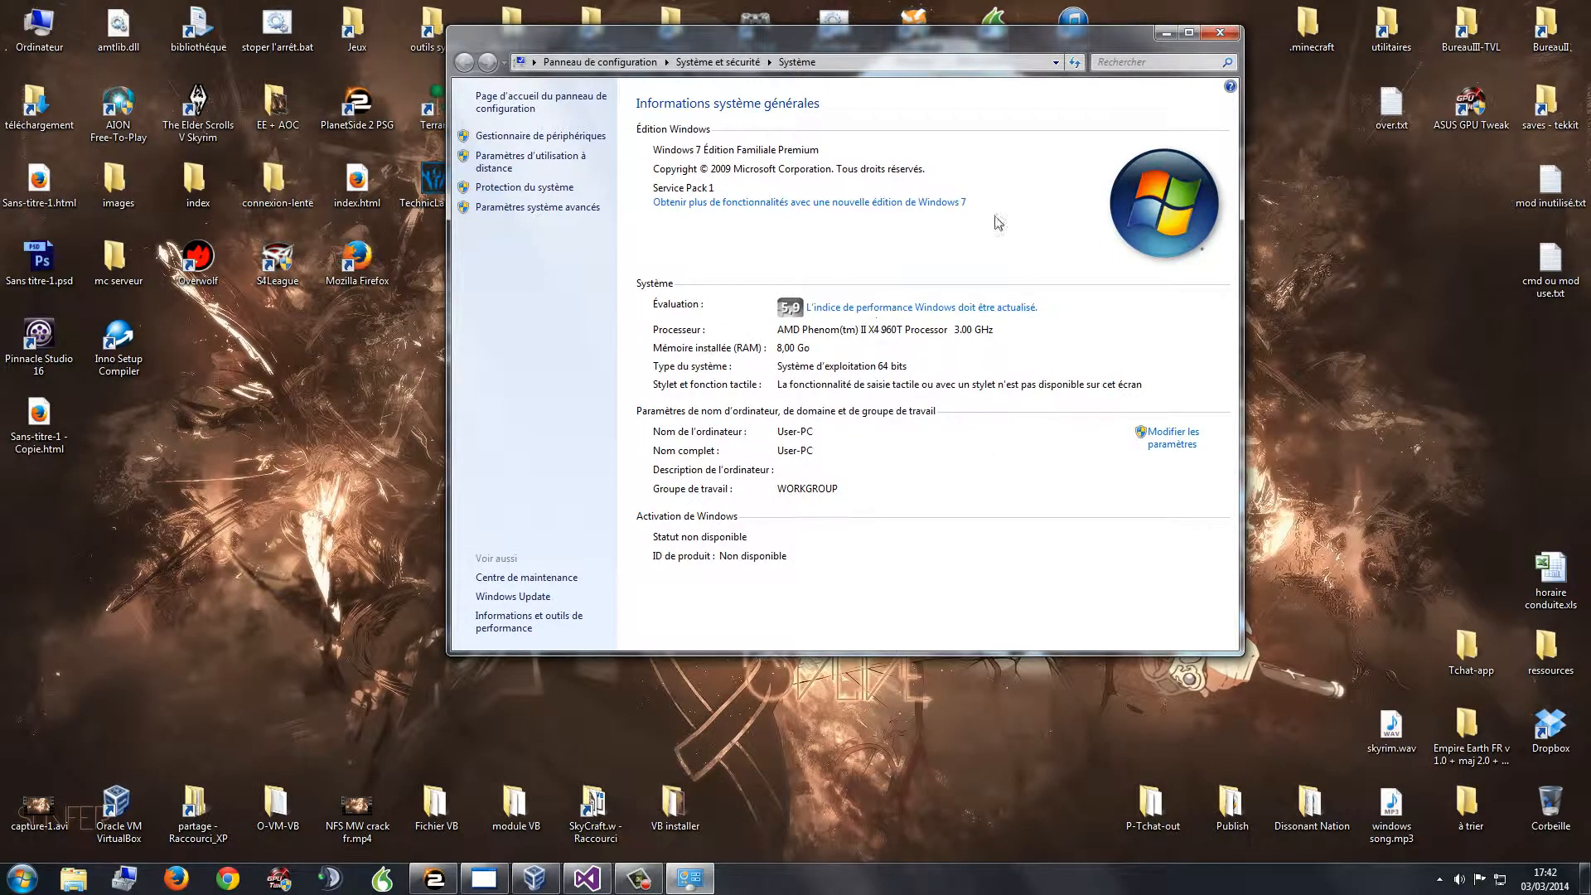
{"action": "left_click", "coordinate": [1220, 32]}
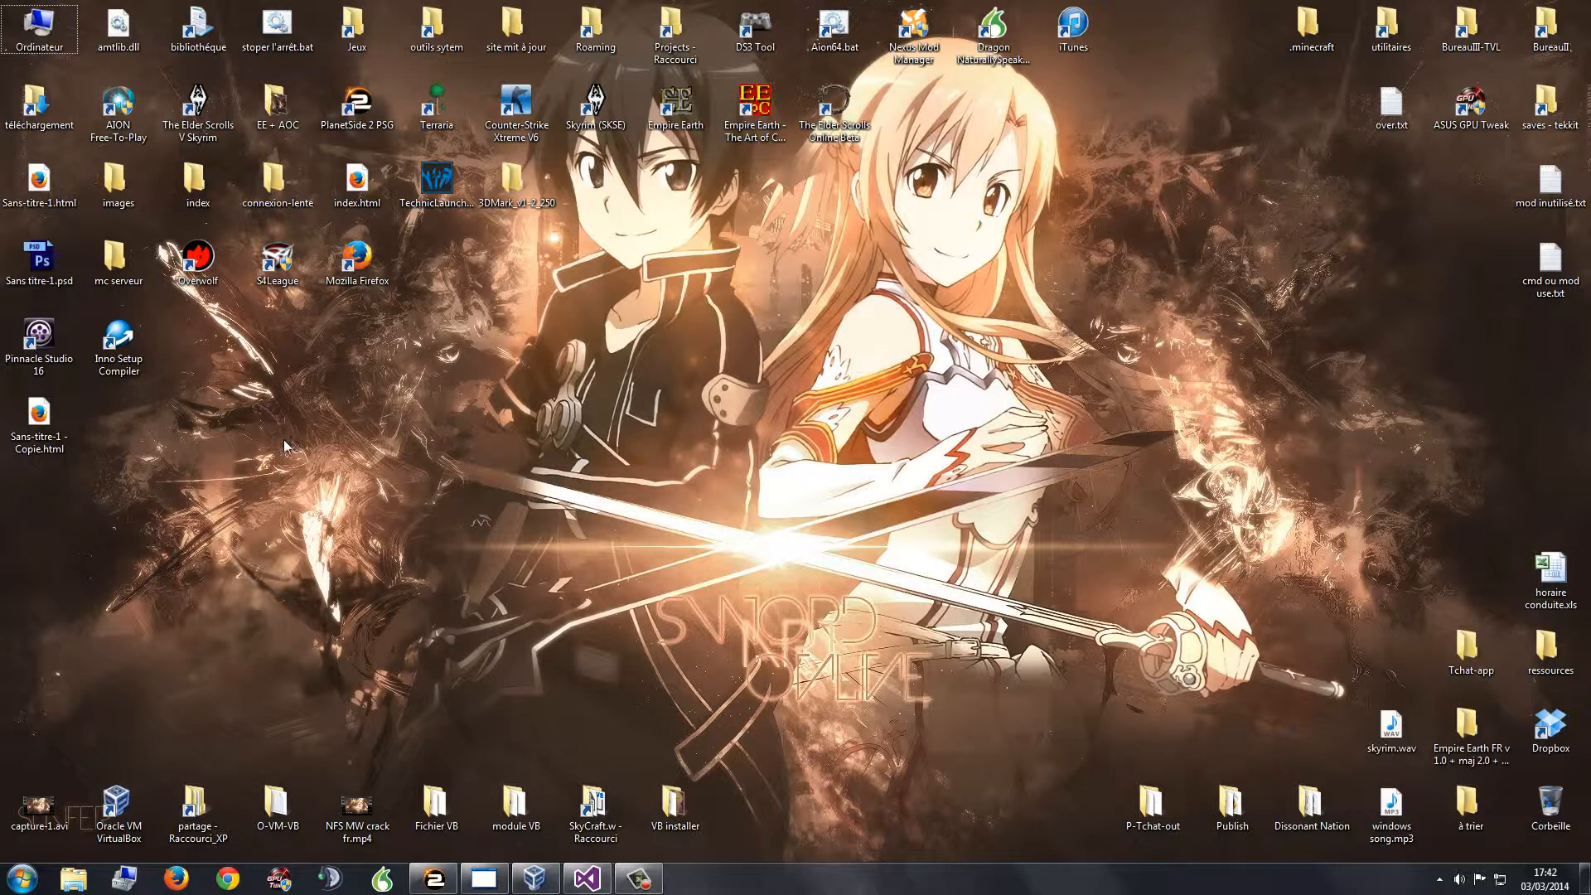
{"action": "left_click_drag", "start_coordinate": [1153, 3], "coordinate": [3, 470]}
{"action": "left_click", "coordinate": [136, 499]}
{"action": "left_click_drag", "start_coordinate": [82, 388], "coordinate": [159, 467]}
{"action": "left_click_drag", "start_coordinate": [80, 753], "coordinate": [159, 864]}
{"action": "left_click", "coordinate": [116, 777]}
{"action": "left_click_drag", "start_coordinate": [92, 769], "coordinate": [153, 867]}
{"action": "left_click", "coordinate": [184, 750]}
{"action": "left_click", "coordinate": [527, 887]}
Switch to Visual Studio and examine the target frameworks for a new project, trying .NET Framework 4.5 and restoring .NET Framework 4
{"action": "mouse_move", "coordinate": [586, 886]}
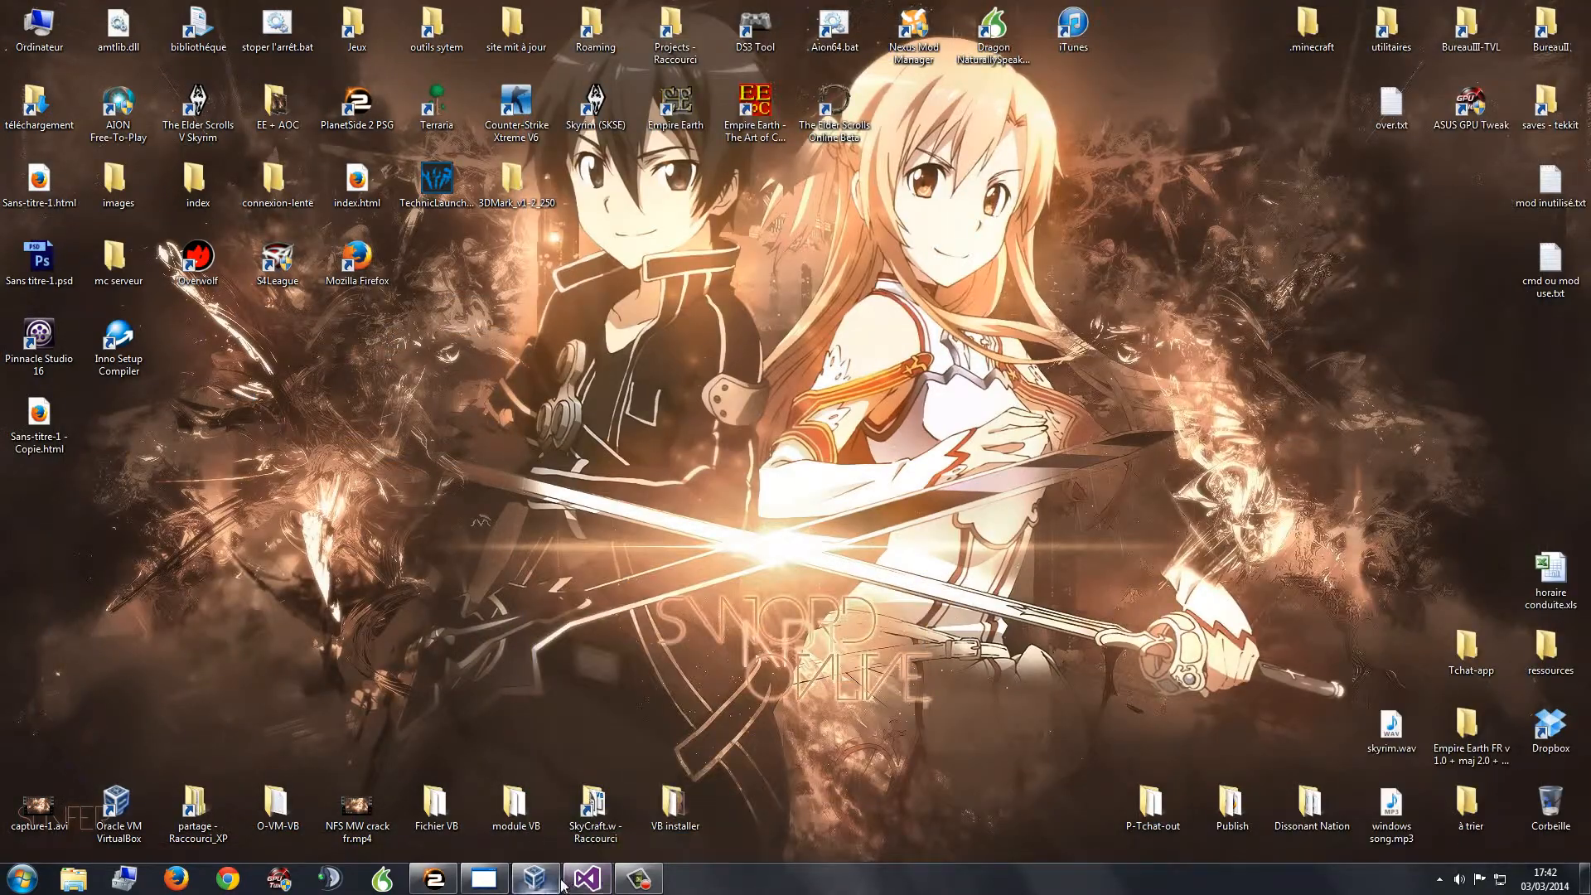
{"action": "left_click", "coordinate": [579, 882]}
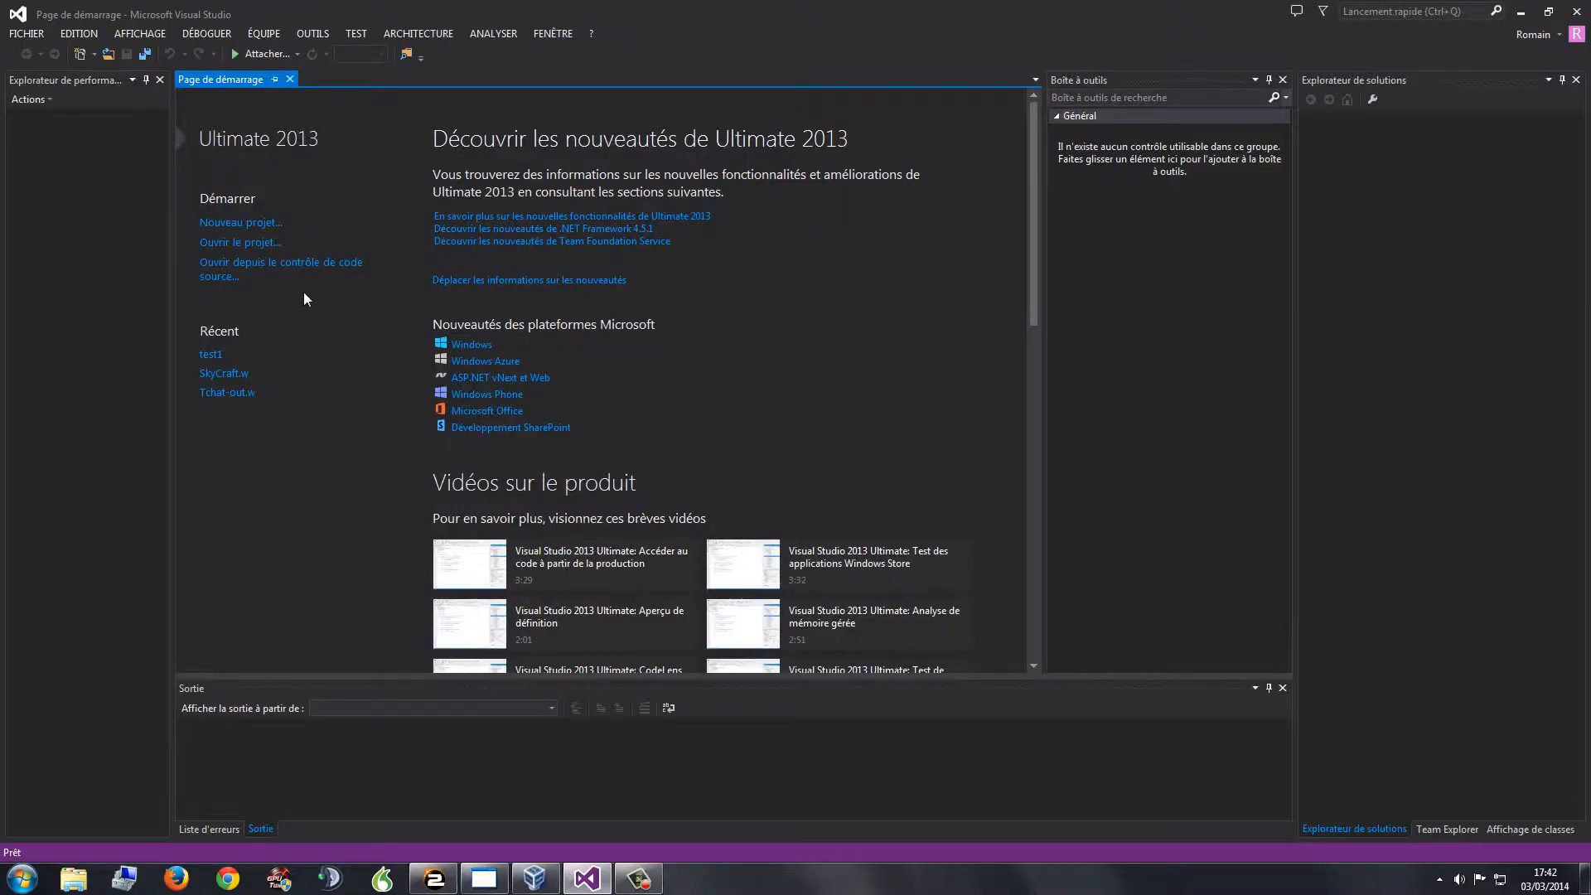
{"action": "left_click", "coordinate": [236, 224]}
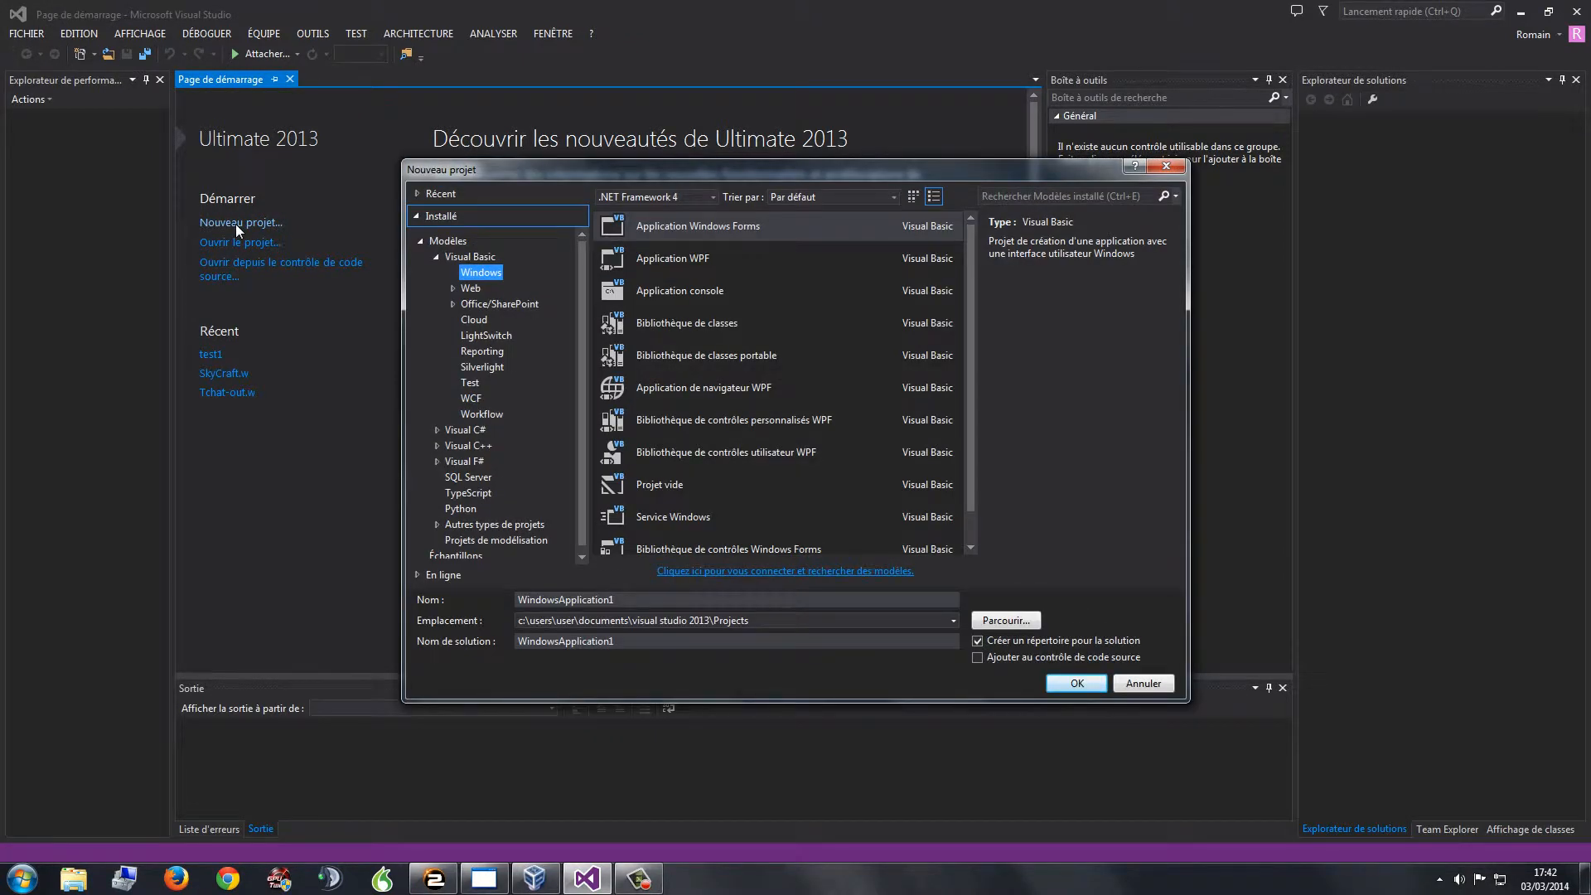
{"action": "left_click", "coordinate": [713, 197]}
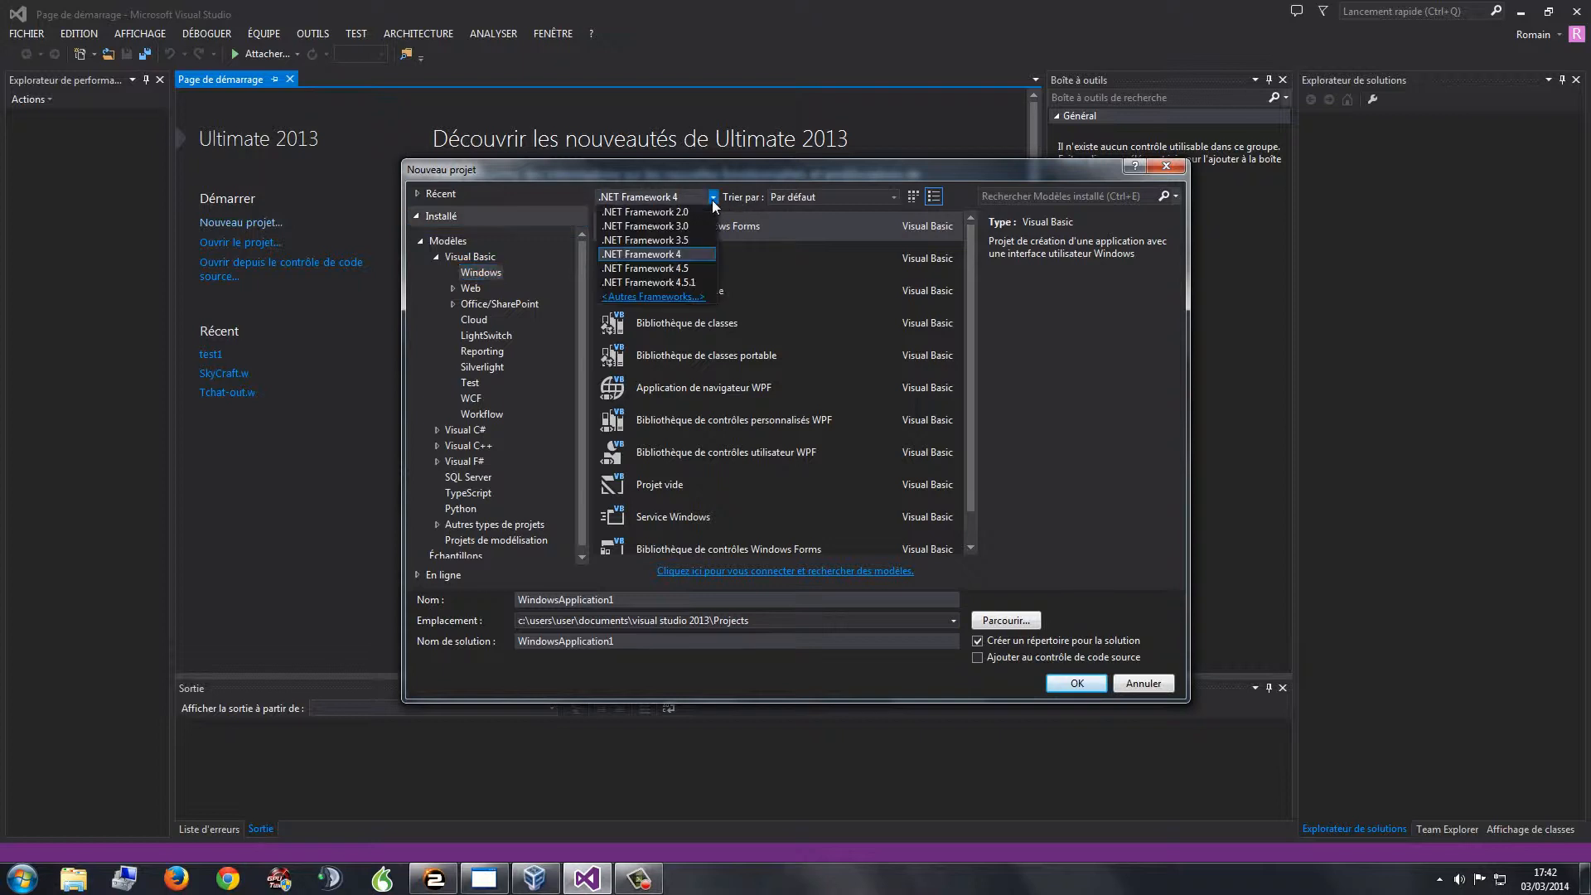
{"action": "left_click", "coordinate": [694, 268]}
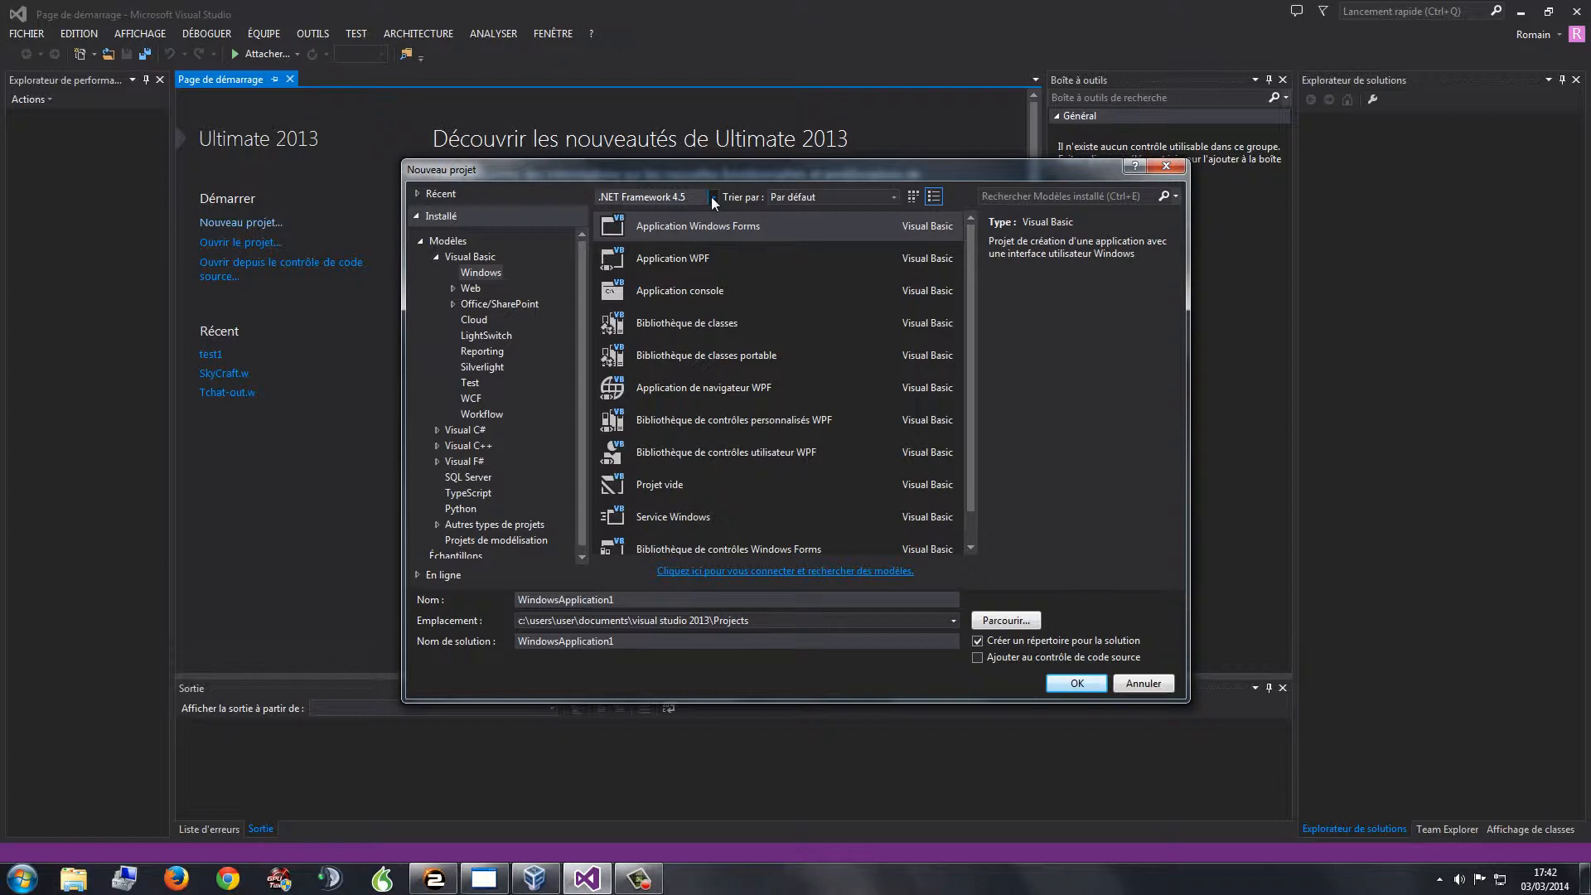
{"action": "left_click", "coordinate": [711, 197]}
{"action": "left_click", "coordinate": [701, 254]}
Review the new project's framework choices again, keep .NET Framework 4 and cancel the project creation
{"action": "left_click_drag", "start_coordinate": [703, 172], "coordinate": [633, 132]}
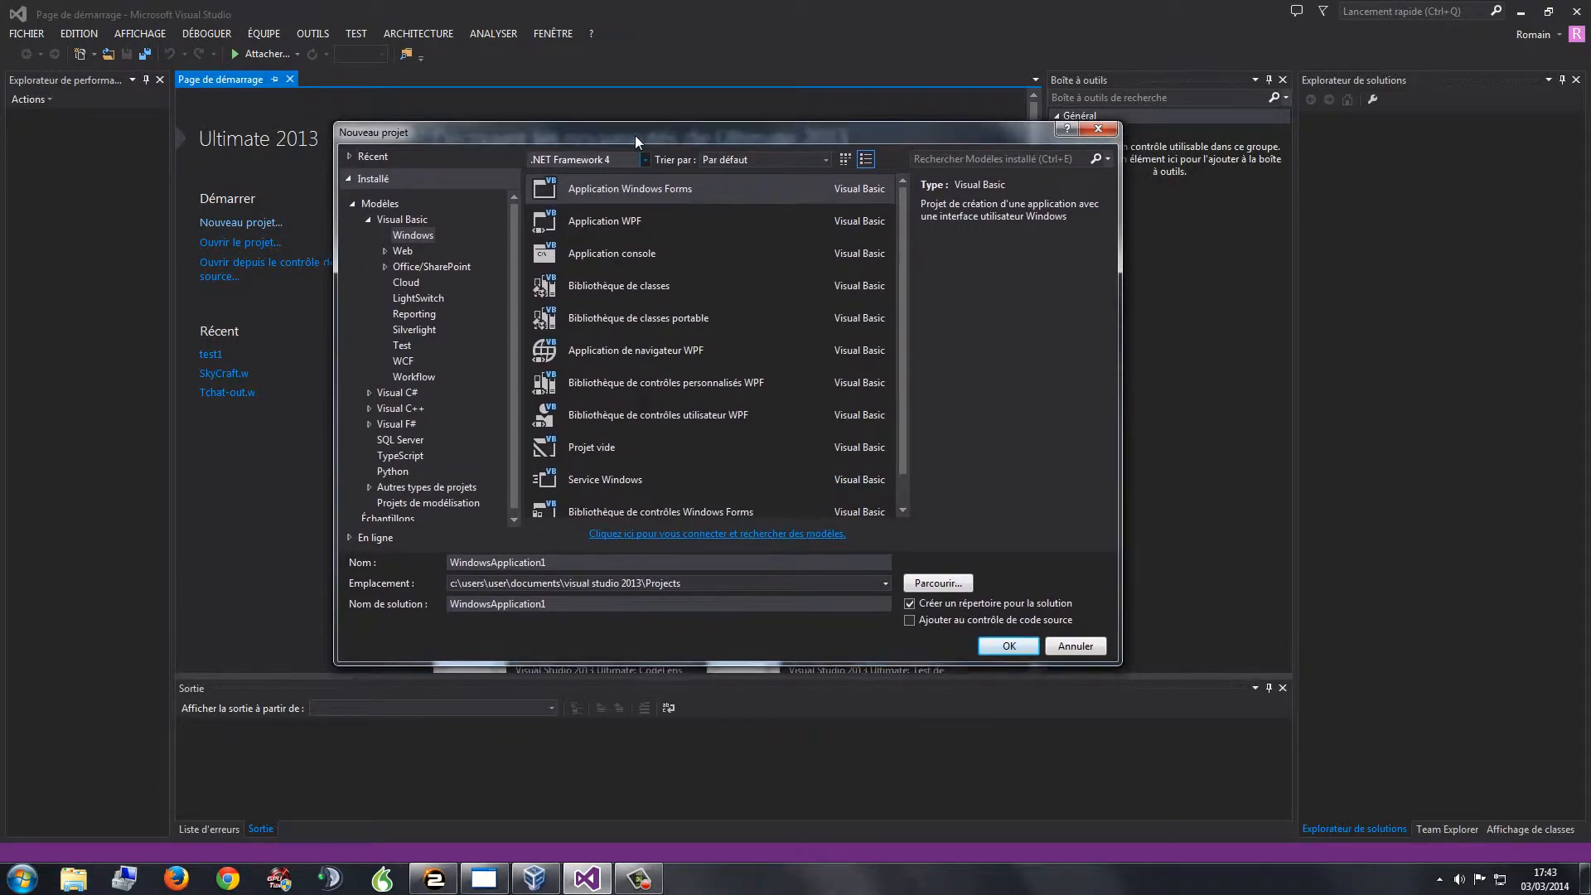
{"action": "left_click", "coordinate": [645, 160]}
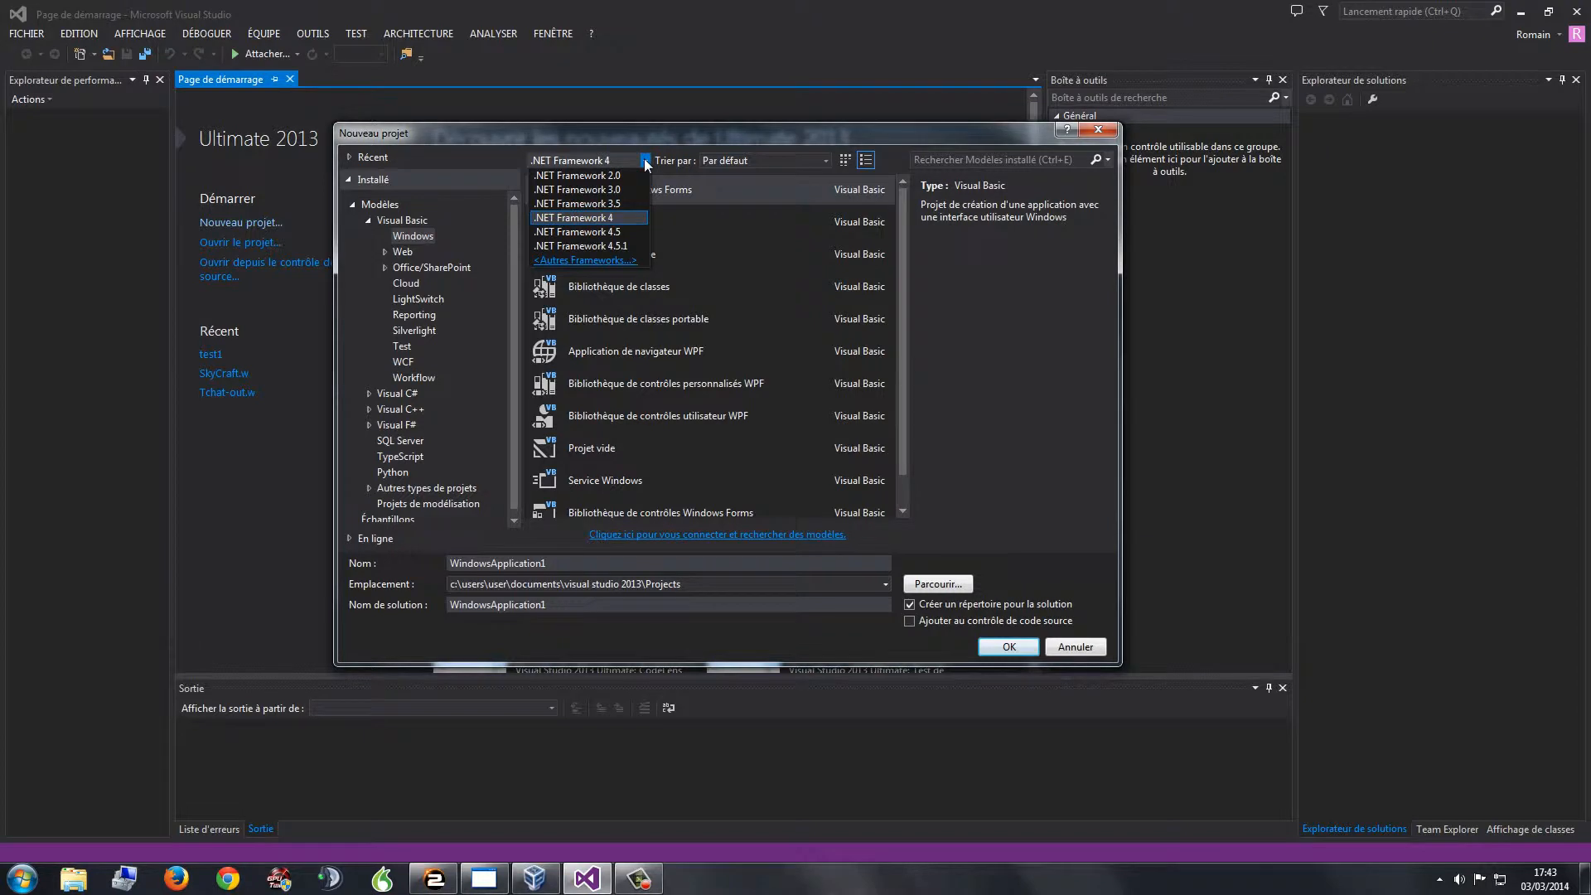
{"action": "left_click", "coordinate": [628, 217]}
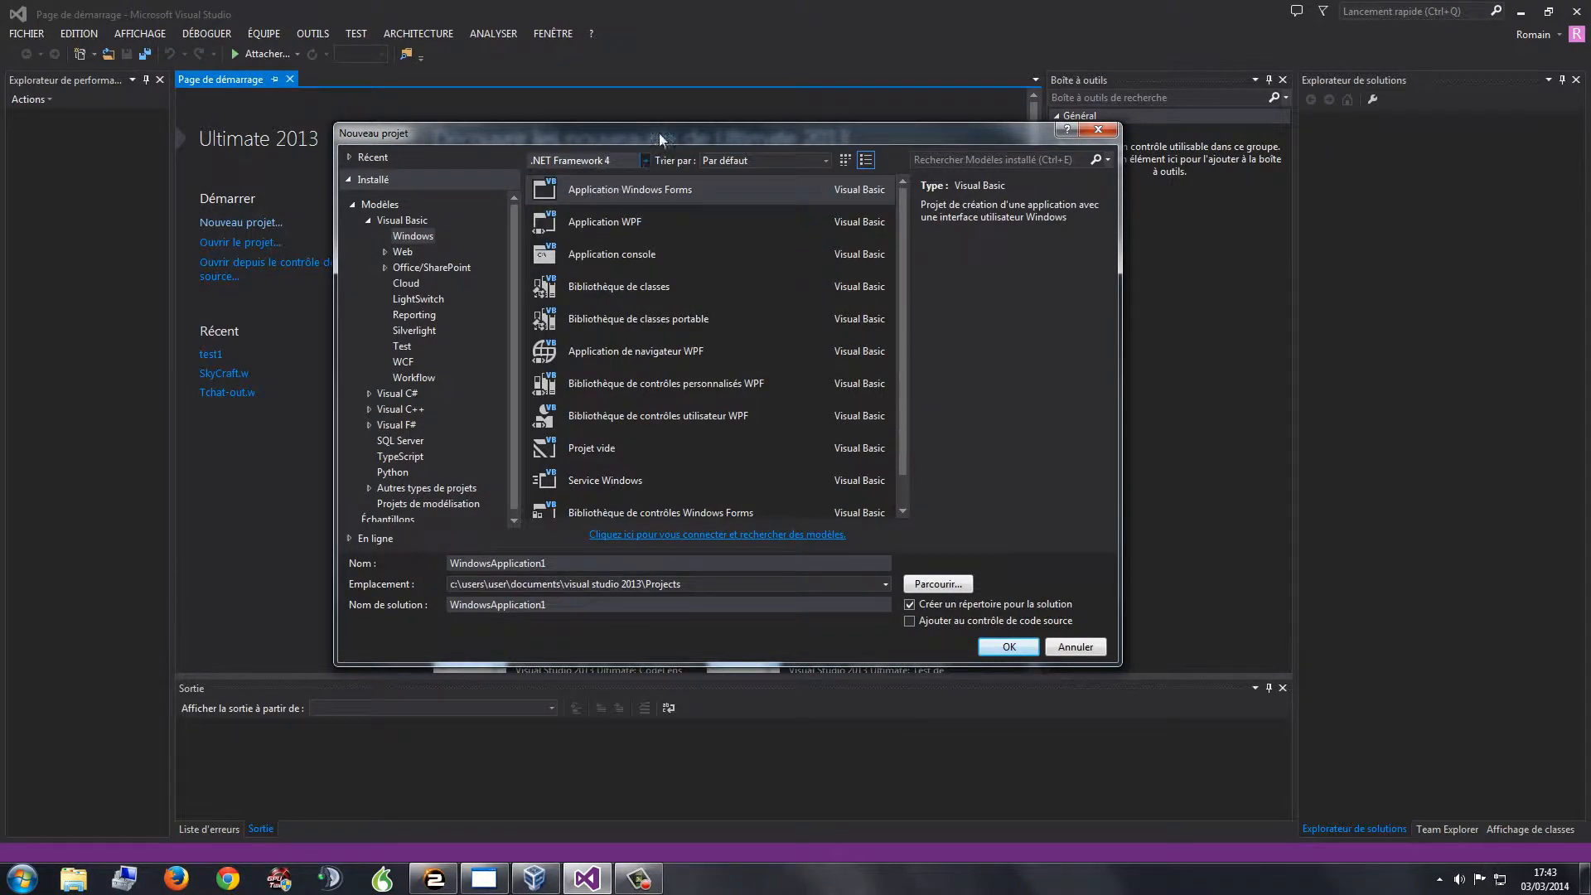
{"action": "left_click_drag", "start_coordinate": [659, 132], "coordinate": [571, 105]}
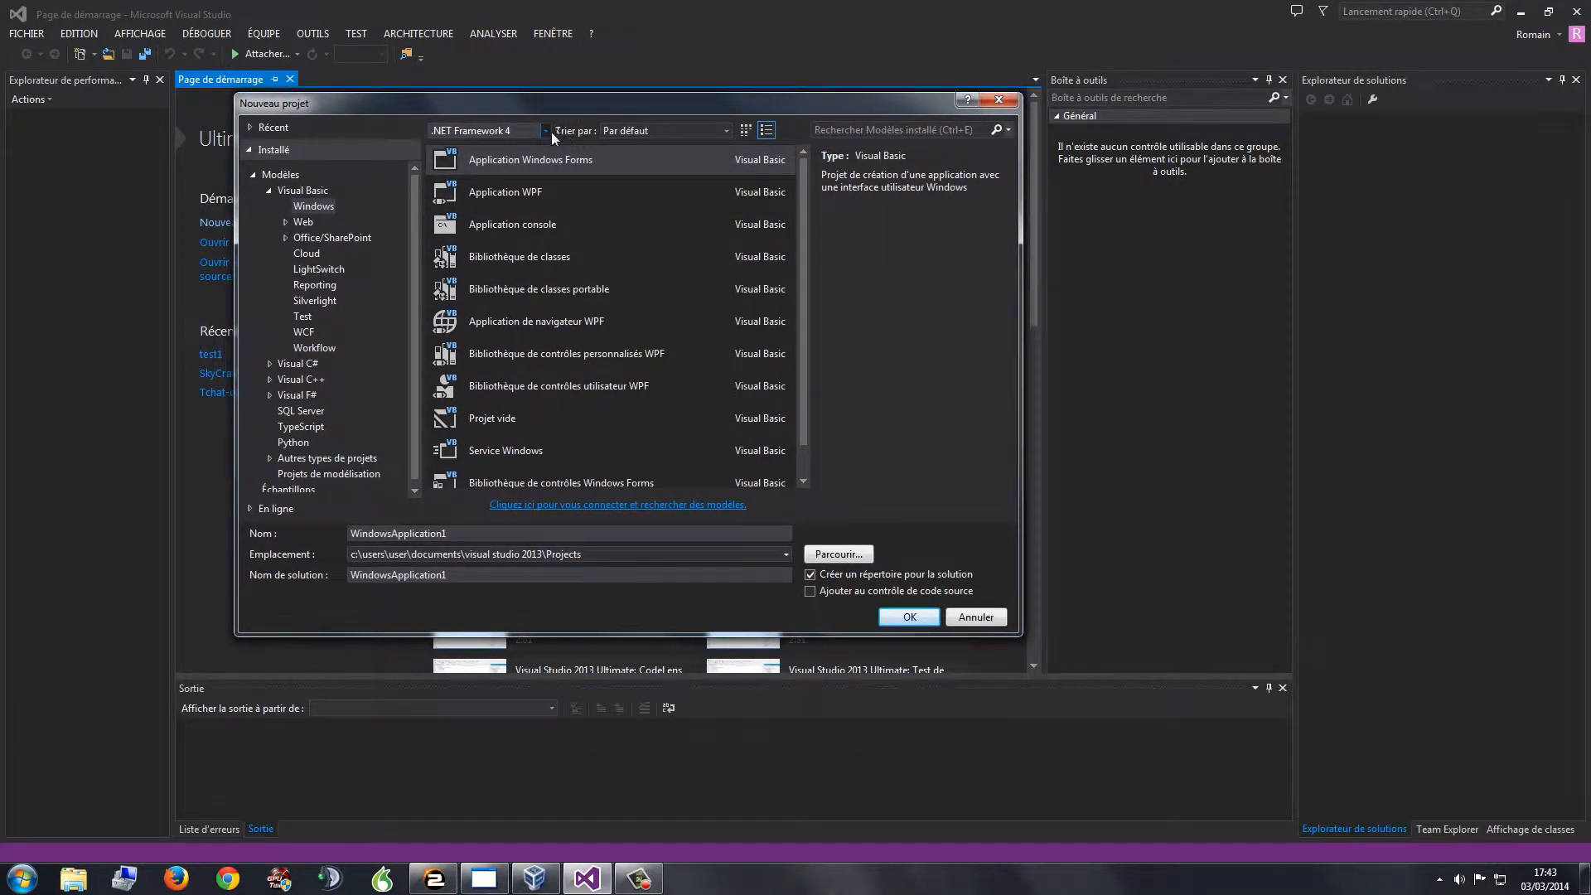
{"action": "left_click", "coordinate": [546, 131]}
{"action": "left_click", "coordinate": [545, 131]}
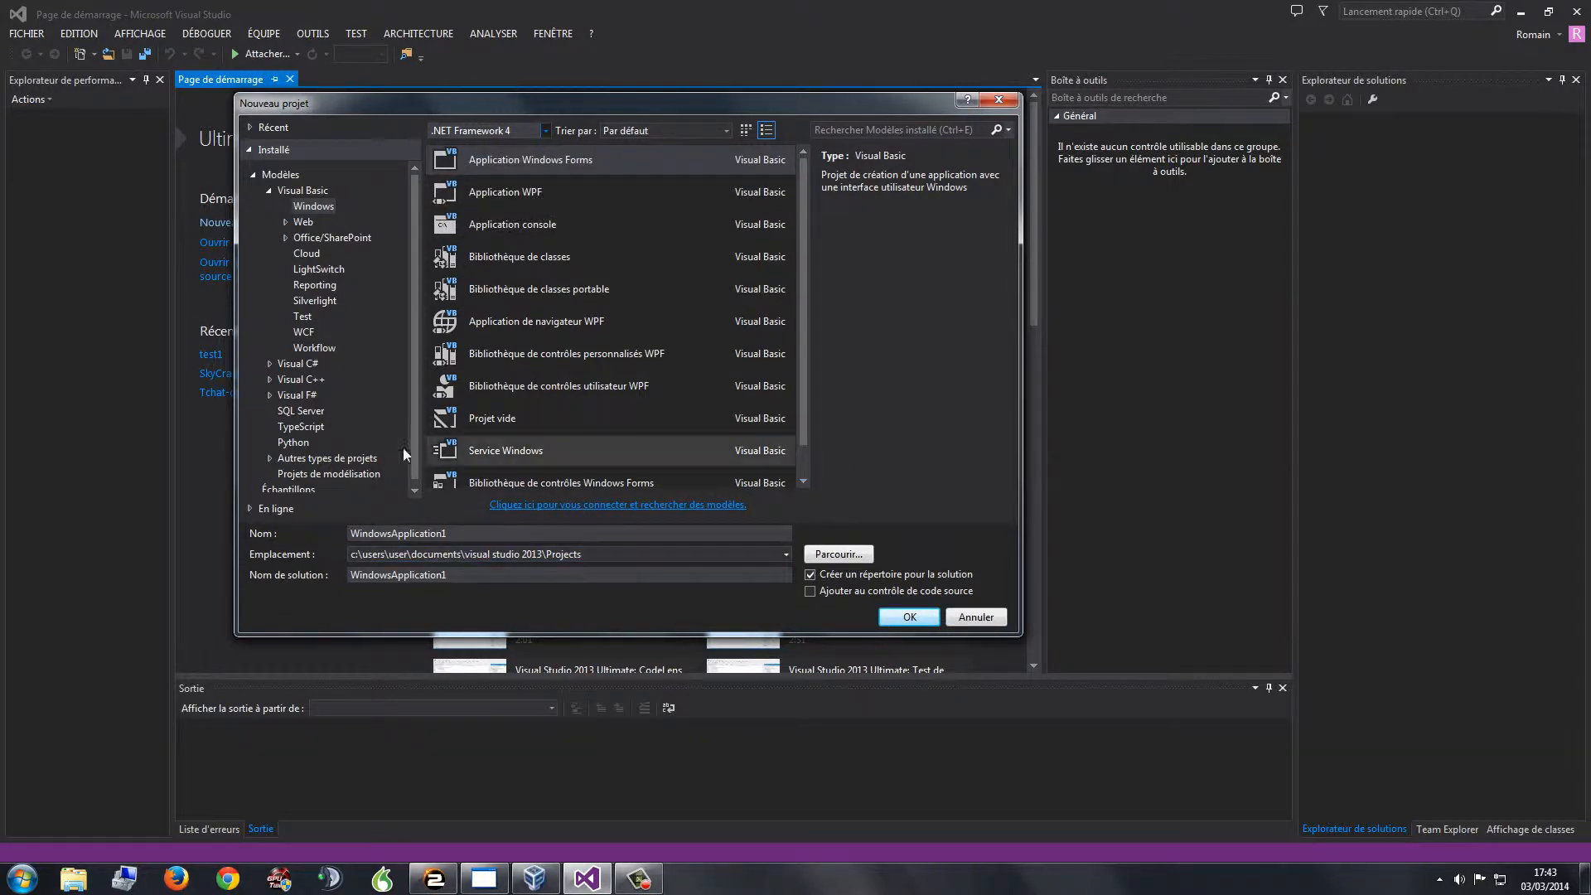
{"action": "left_click", "coordinate": [976, 617]}
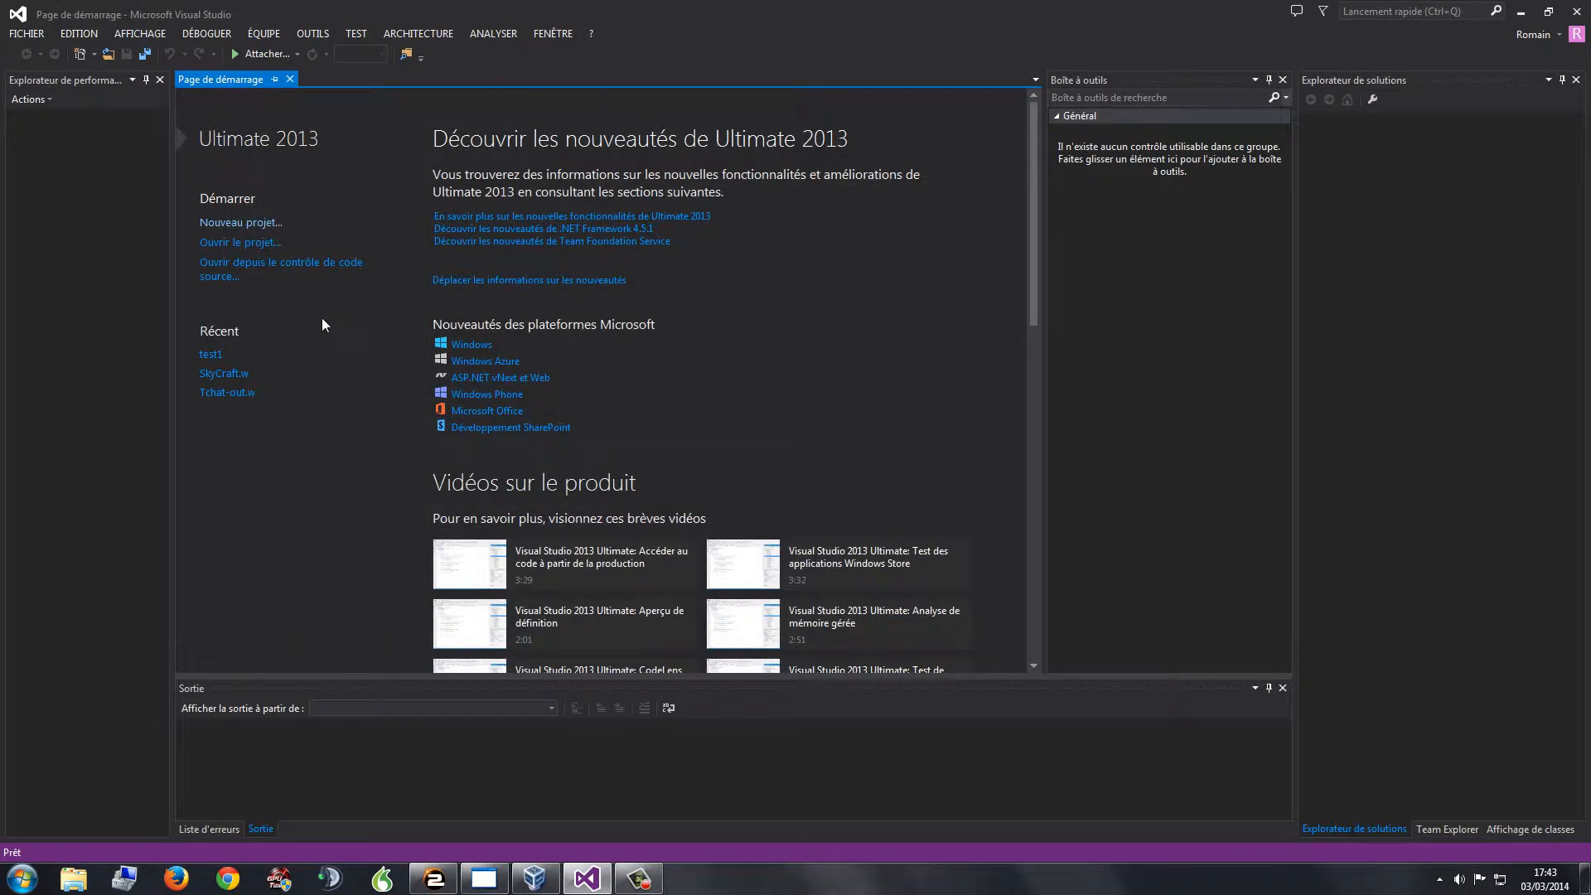
Open the recent test1 project, view the Quitter button's click handler code and return to the form design
{"action": "left_click", "coordinate": [225, 365]}
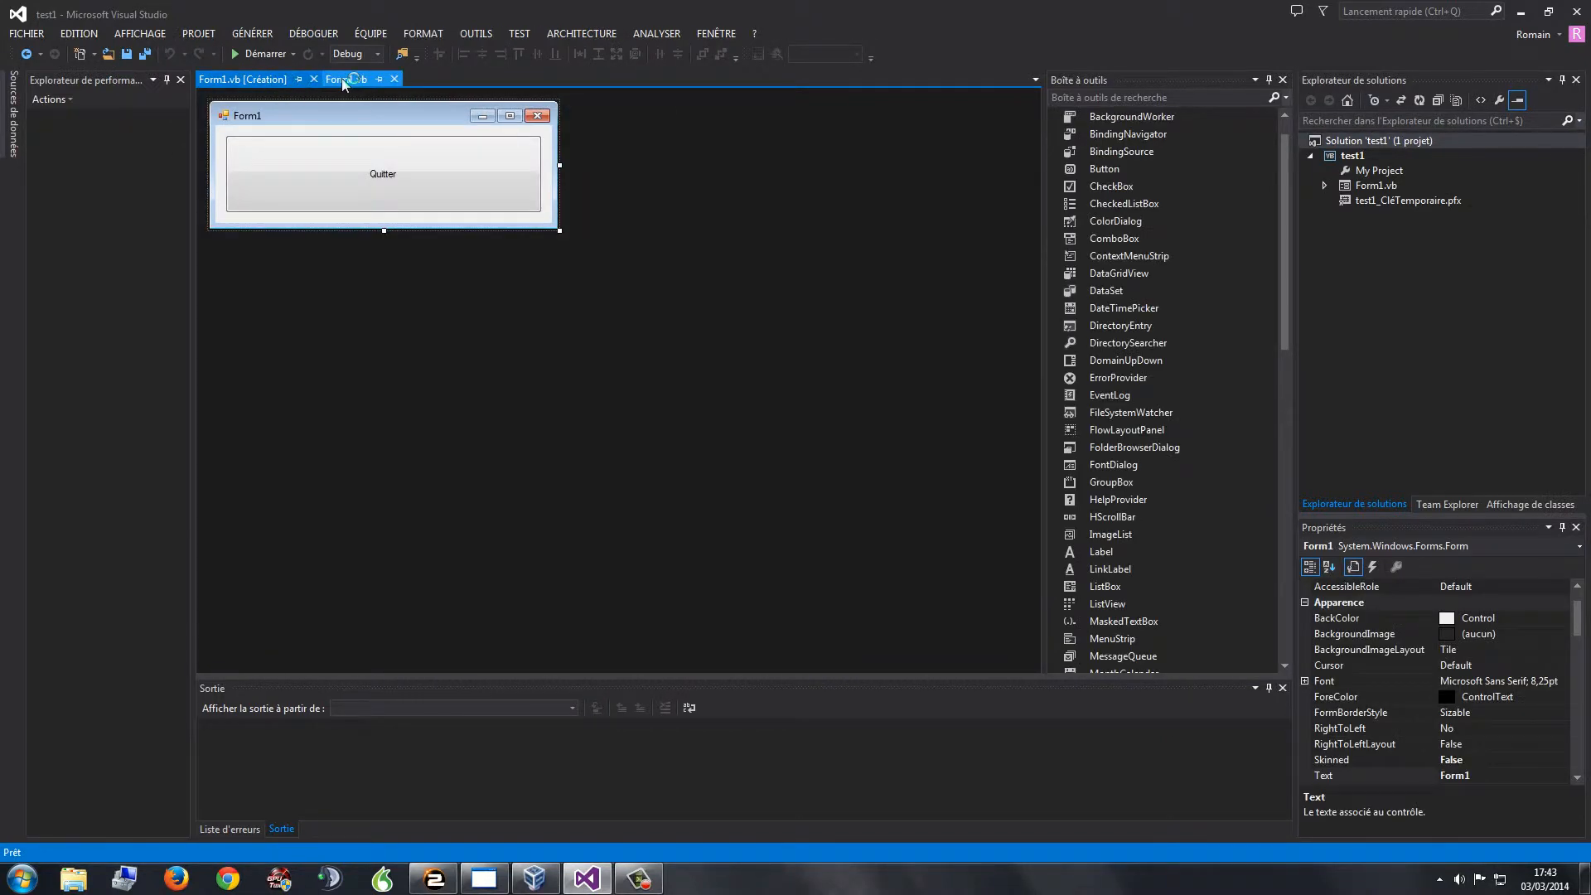
{"action": "double_click", "coordinate": [331, 153]}
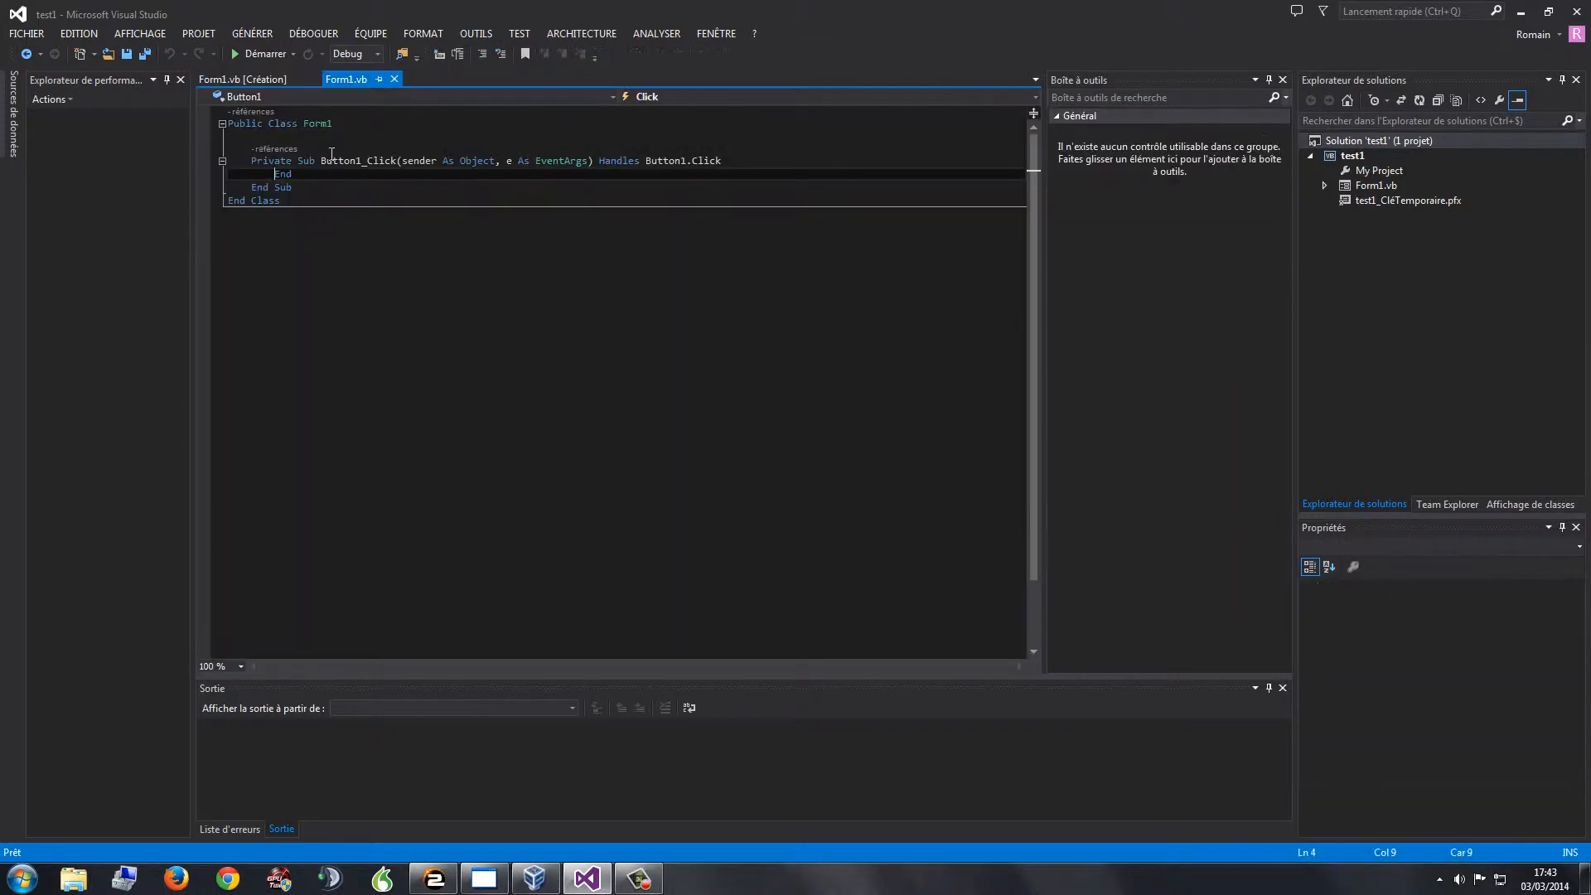
{"action": "left_click", "coordinate": [257, 79]}
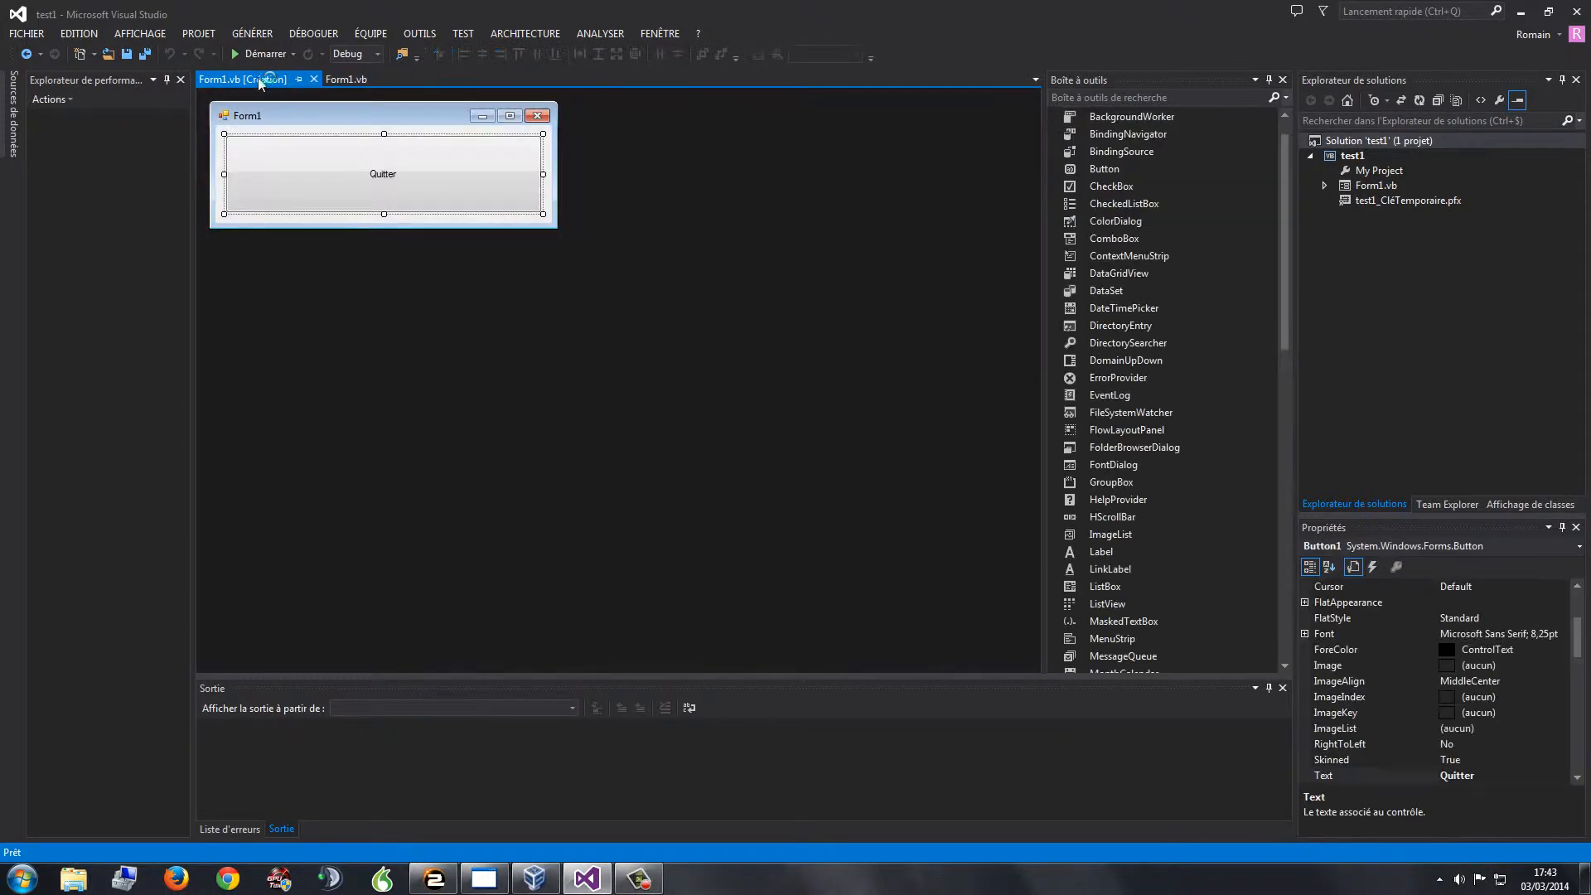
Open test1's project properties and examine the target framework choices in the application settings
{"action": "double_click", "coordinate": [1363, 171]}
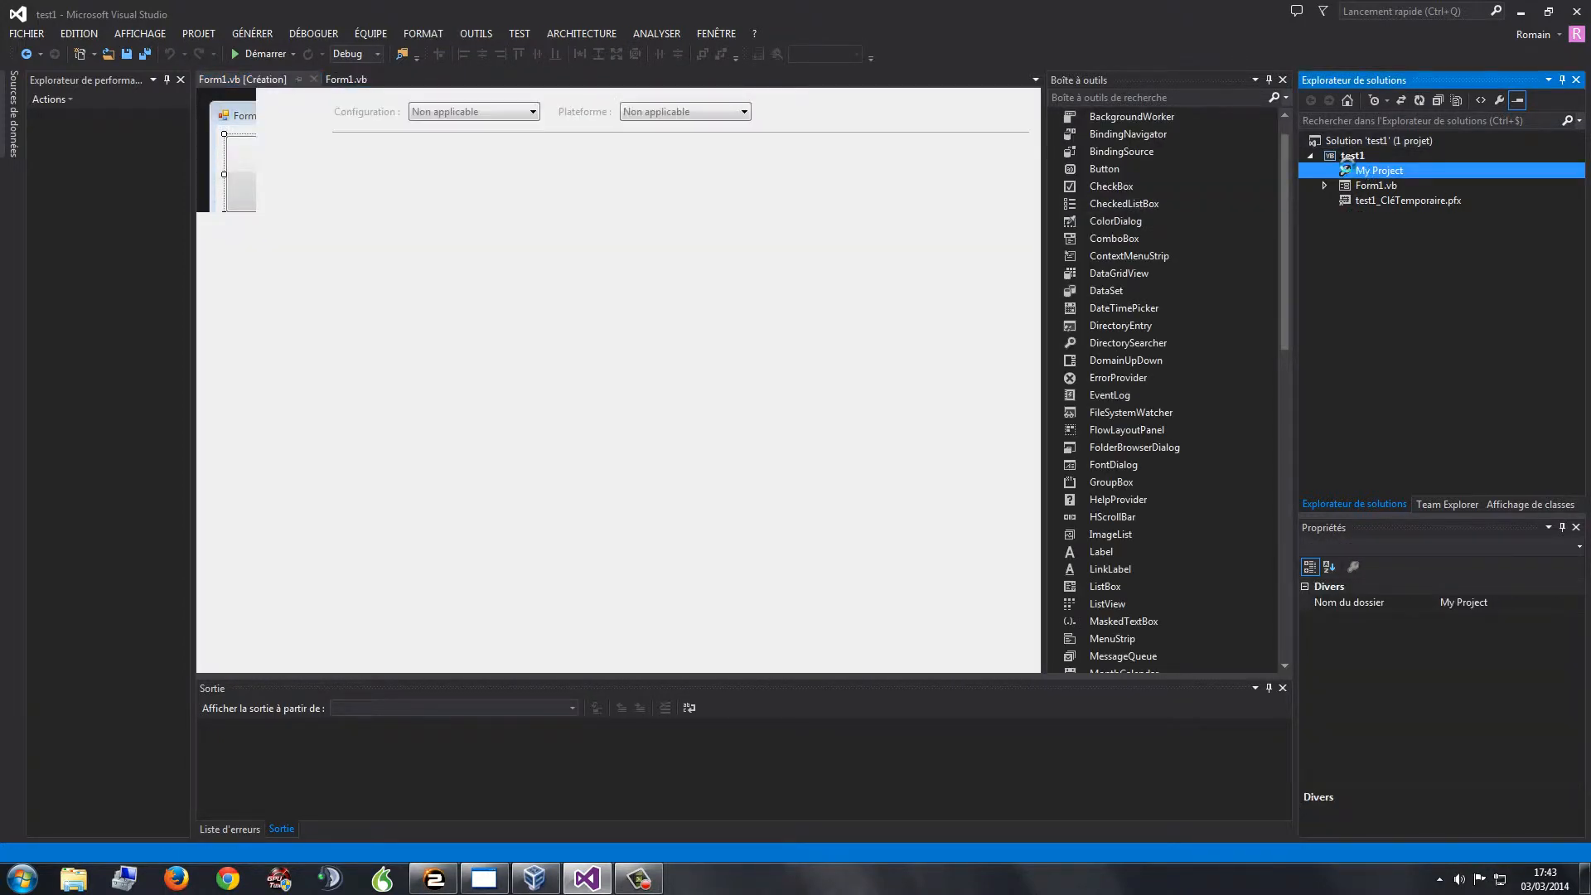
{"action": "left_click", "coordinate": [238, 102]}
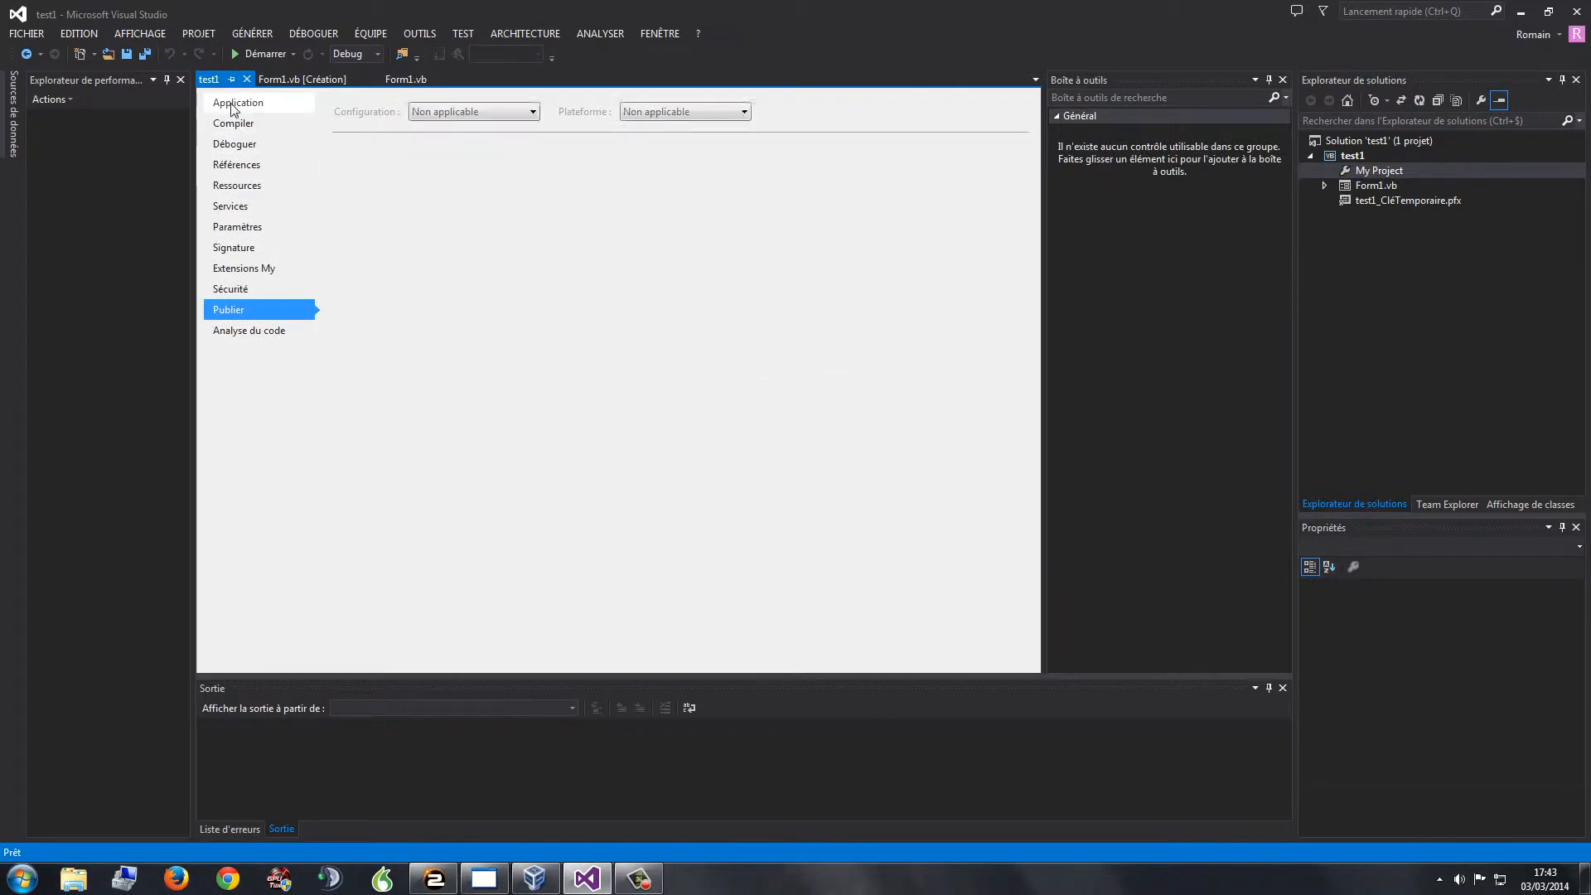
{"action": "left_click", "coordinate": [395, 212]}
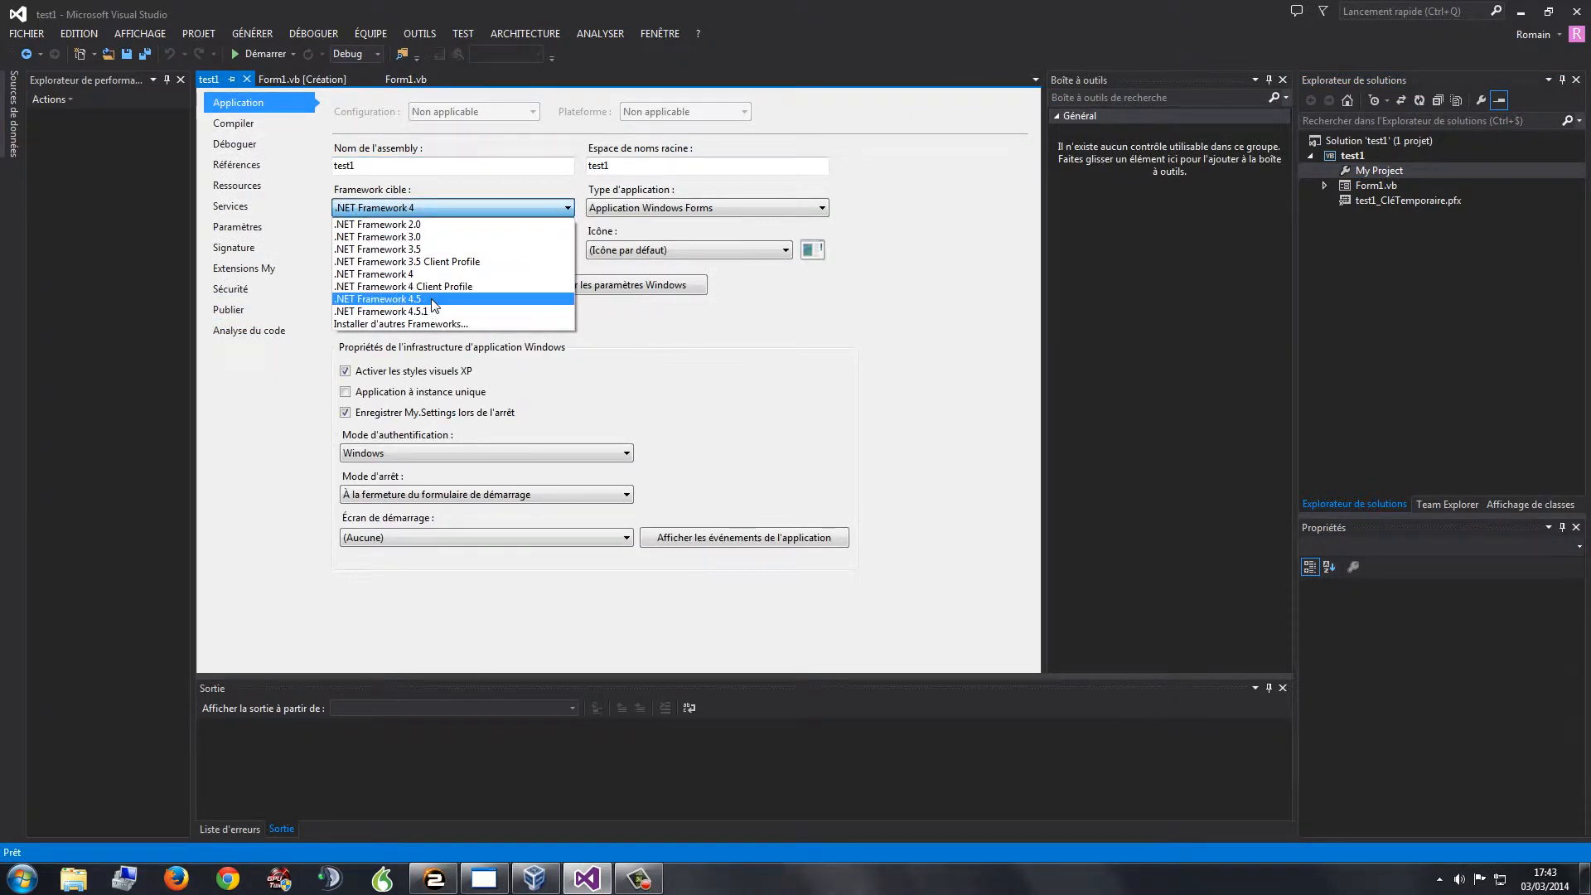
{"action": "left_click", "coordinate": [903, 335]}
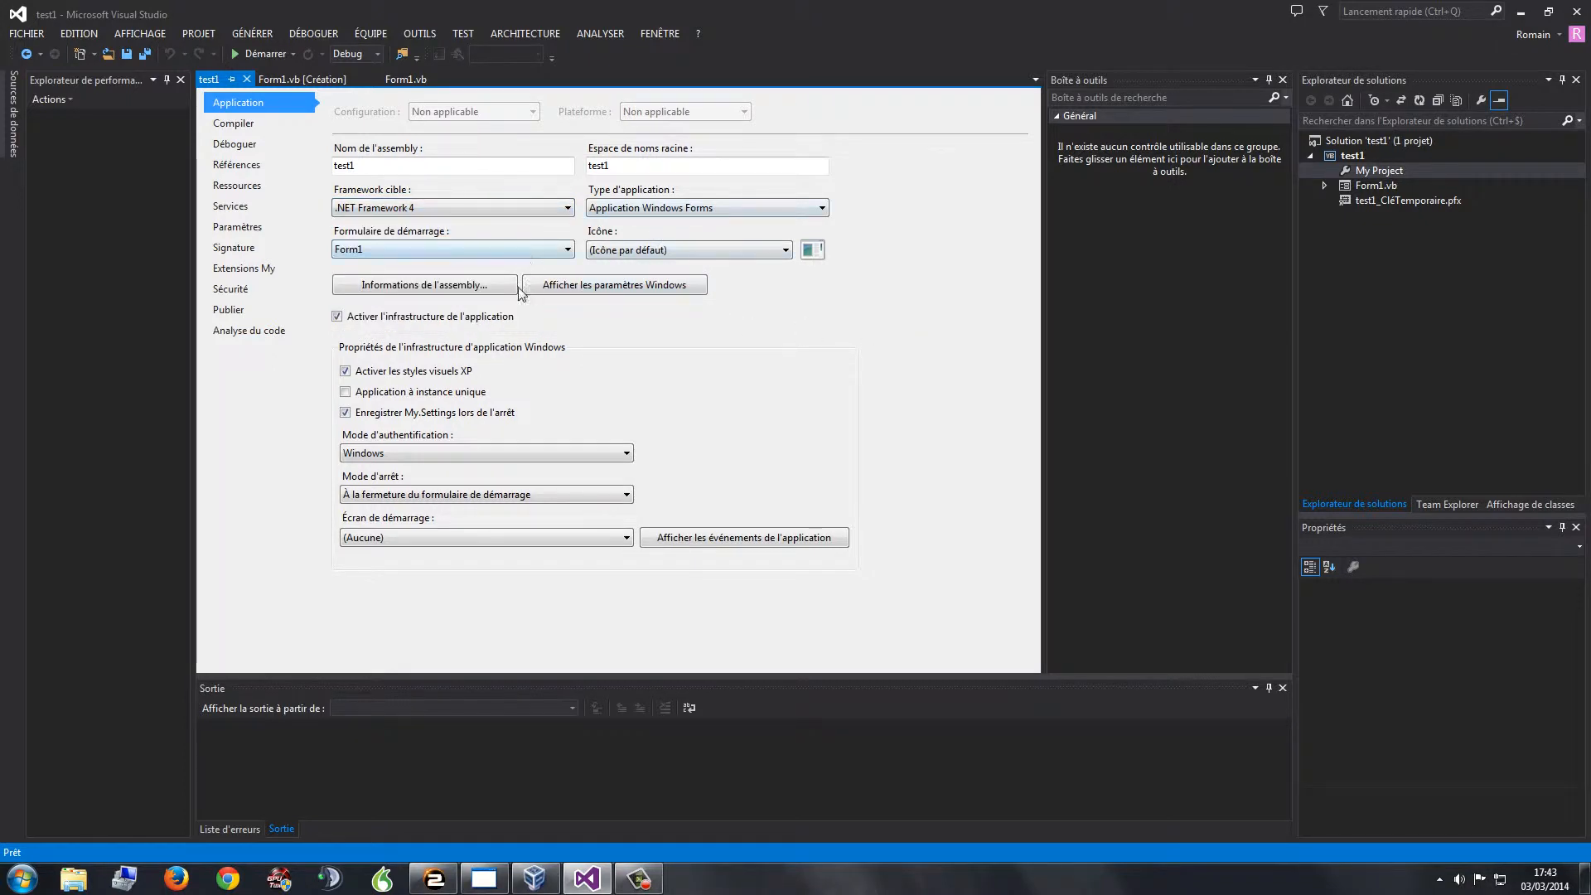
Set the configuration in test1's compile settings to Release
{"action": "left_click", "coordinate": [234, 123]}
{"action": "left_click", "coordinate": [469, 112]}
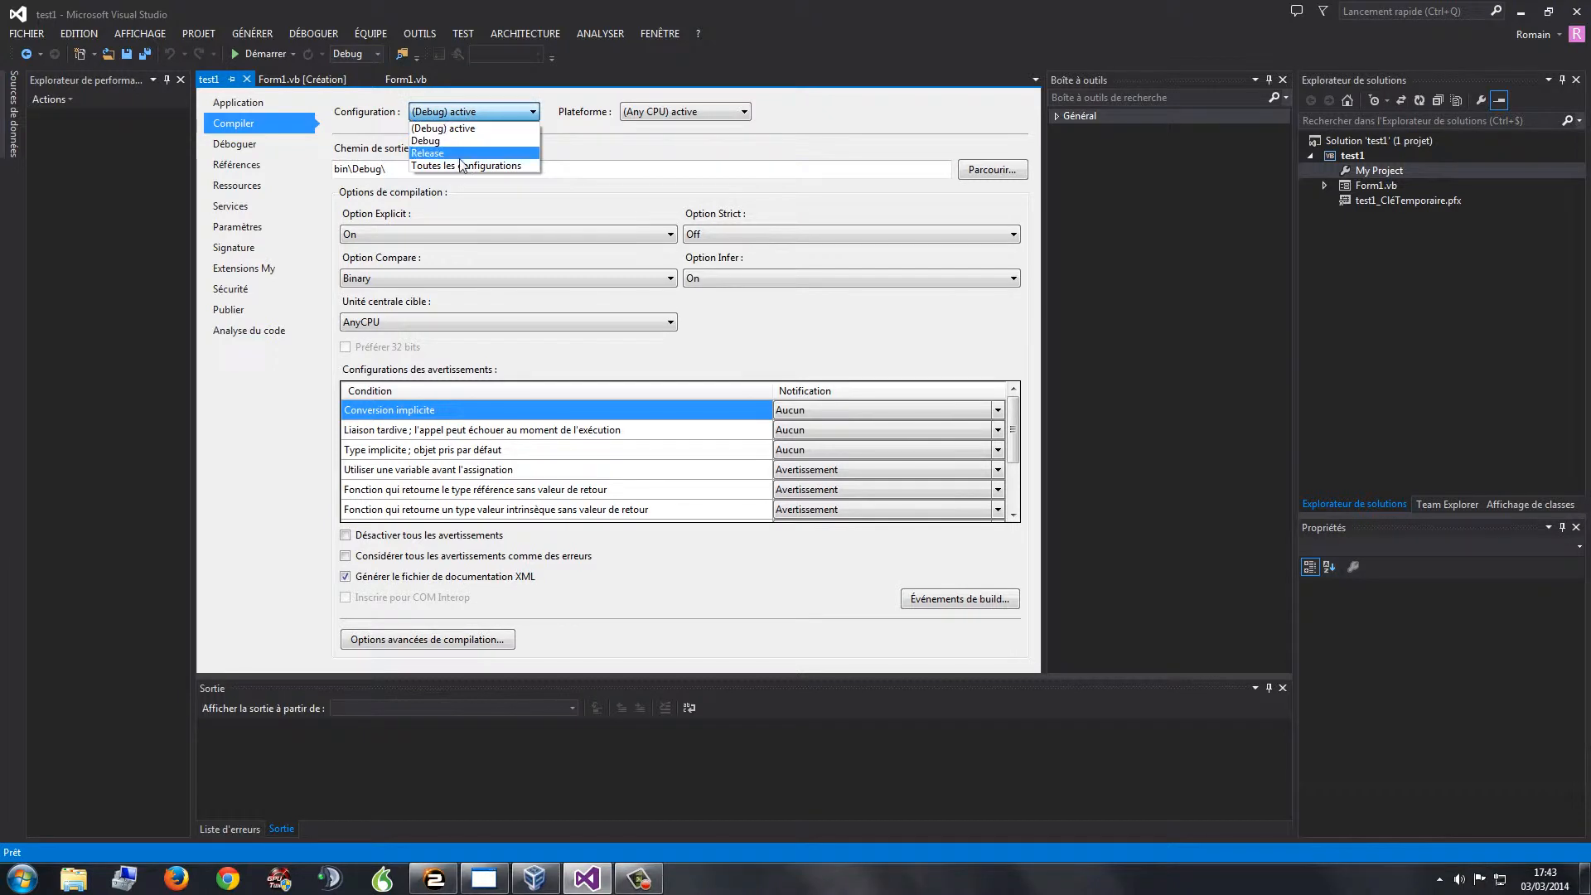
{"action": "left_click", "coordinate": [464, 144]}
Recheck the configuration choices in the compile settings, keeping Release, and view the project's references
{"action": "left_click", "coordinate": [261, 159]}
{"action": "left_click", "coordinate": [256, 138]}
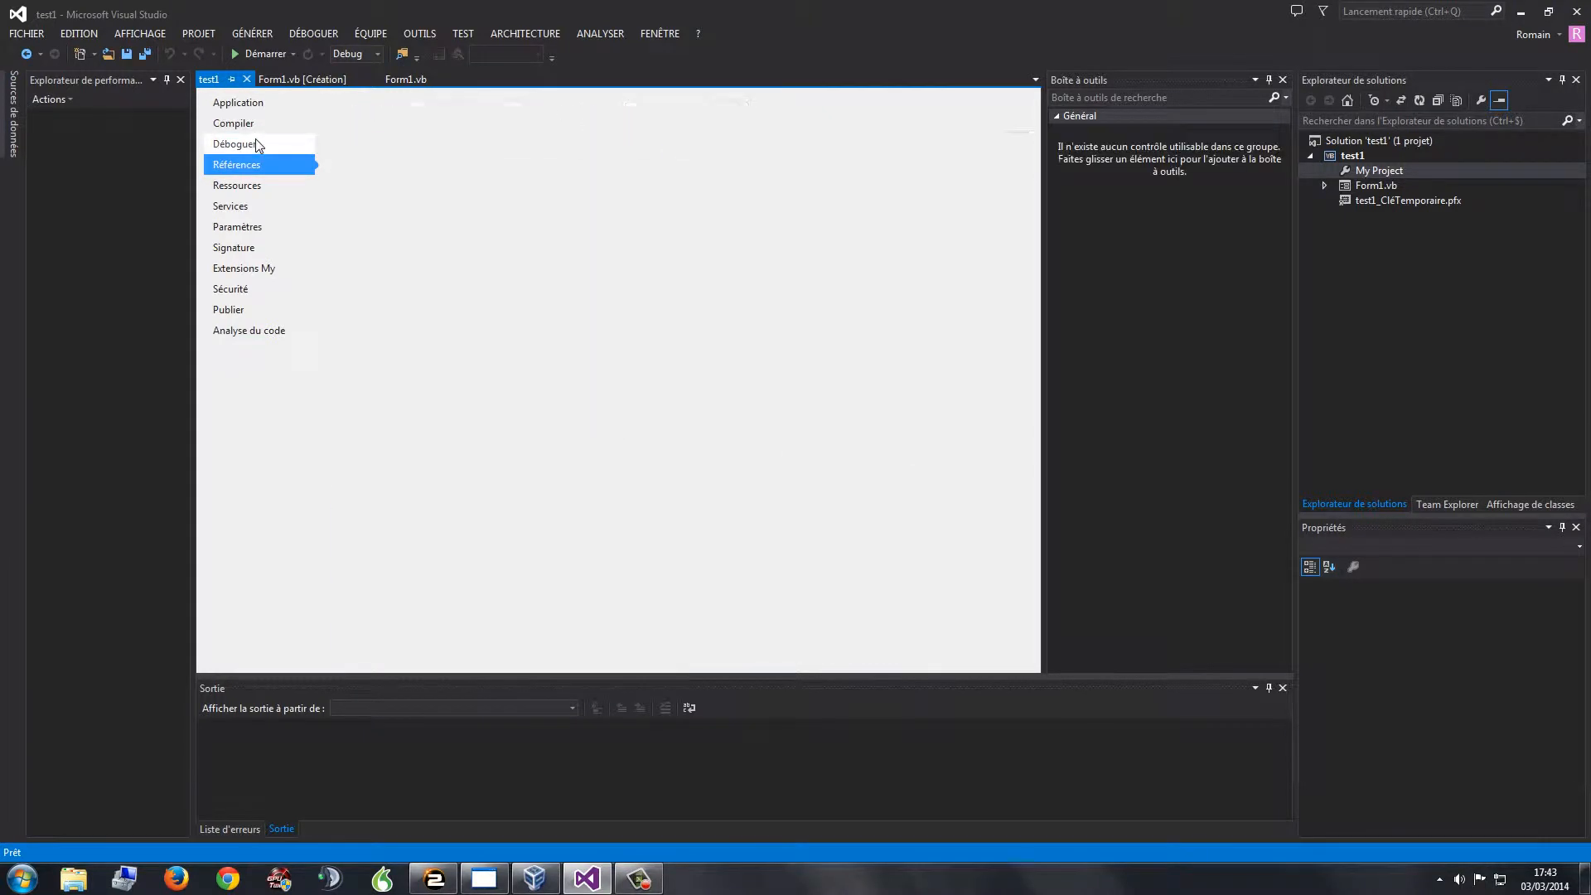
{"action": "left_click", "coordinate": [254, 125]}
{"action": "left_click", "coordinate": [427, 113]}
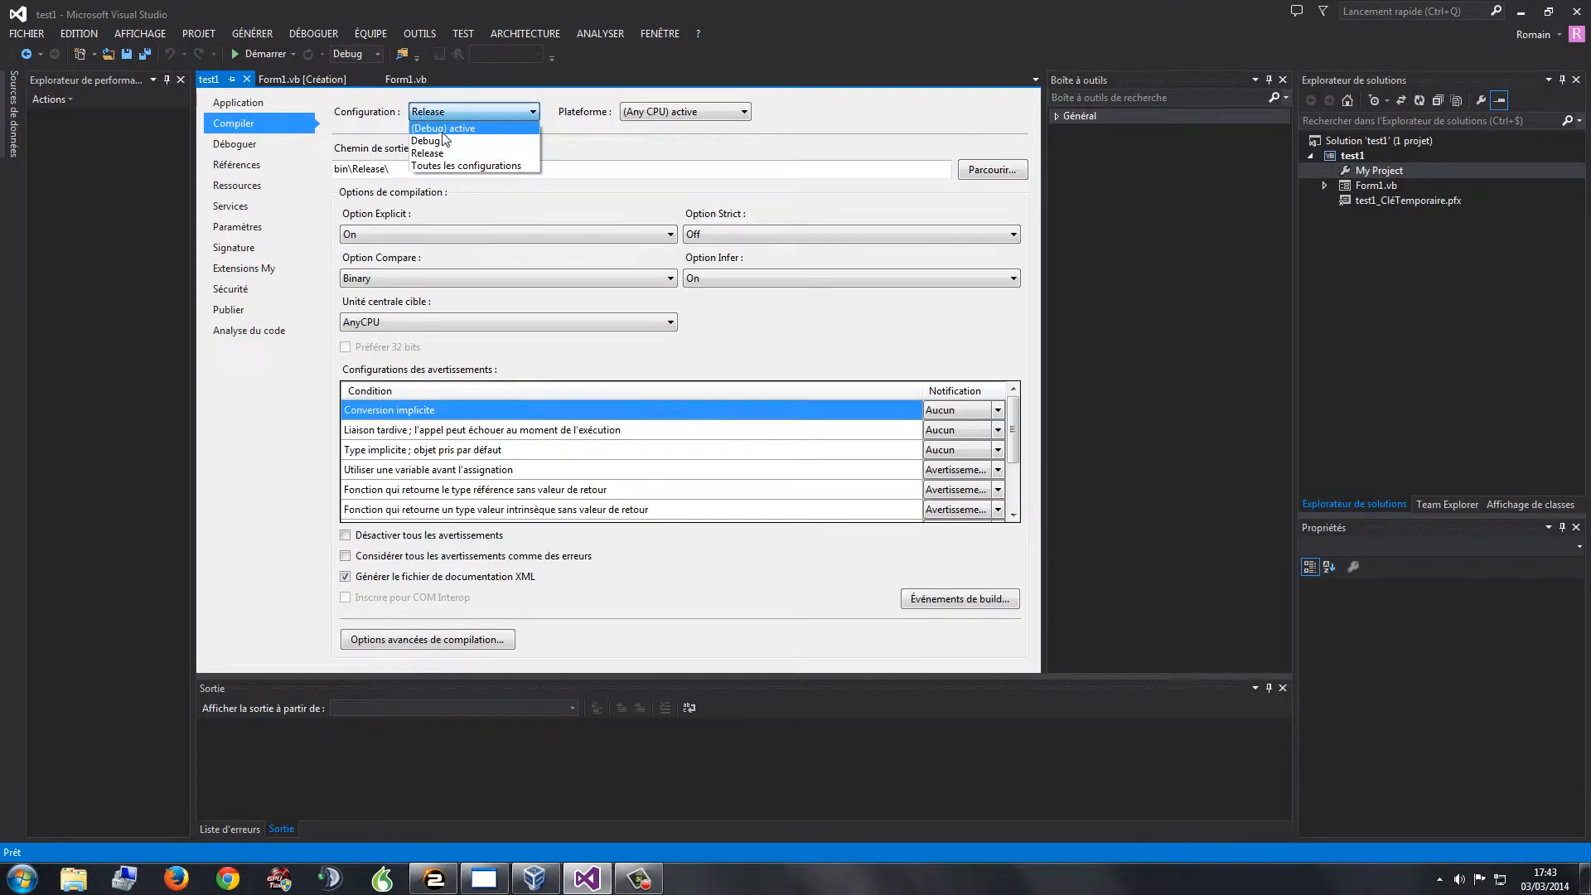
{"action": "left_click", "coordinate": [450, 97]}
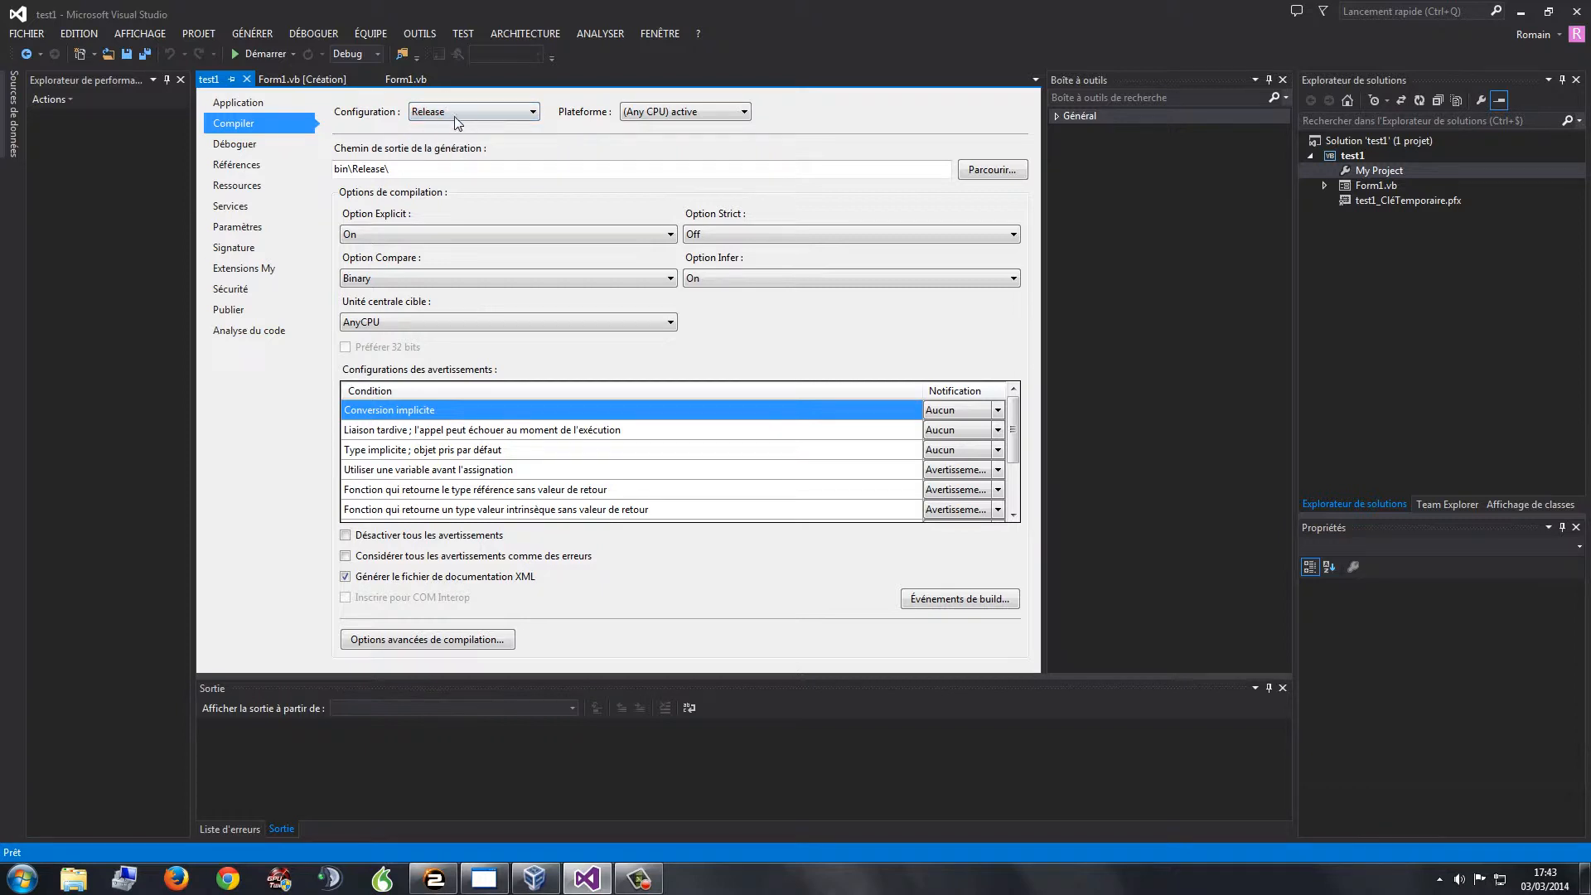
{"action": "left_click", "coordinate": [454, 115]}
{"action": "left_click", "coordinate": [451, 99]}
{"action": "left_click", "coordinate": [239, 164]}
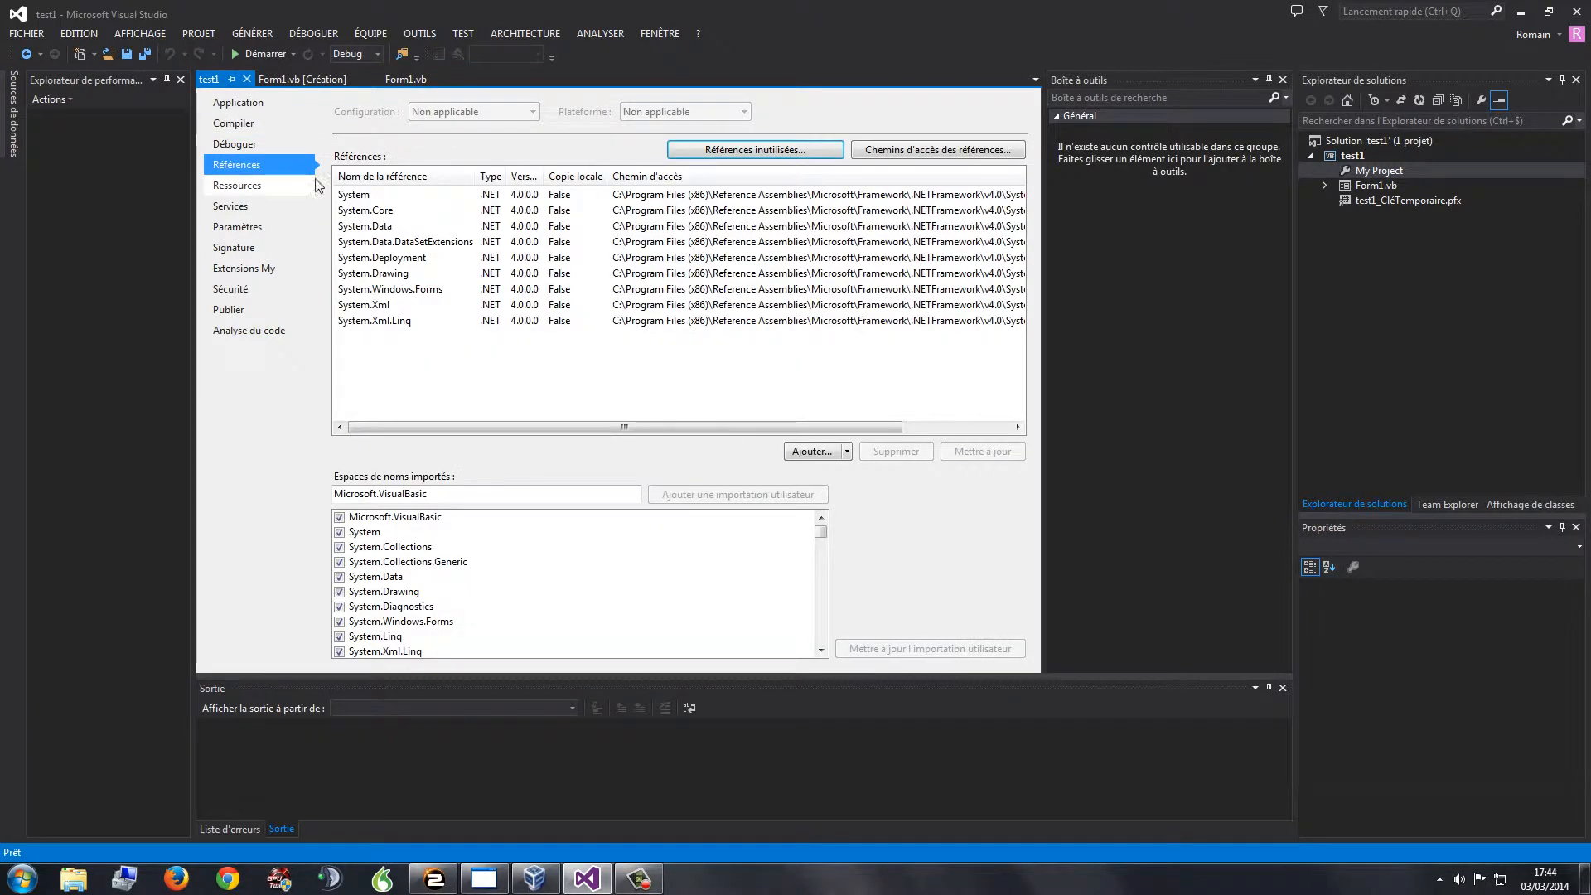
Check test1's unused references without removing any, and look through the remaining property pages from resources to publishing
{"action": "left_click", "coordinate": [748, 151]}
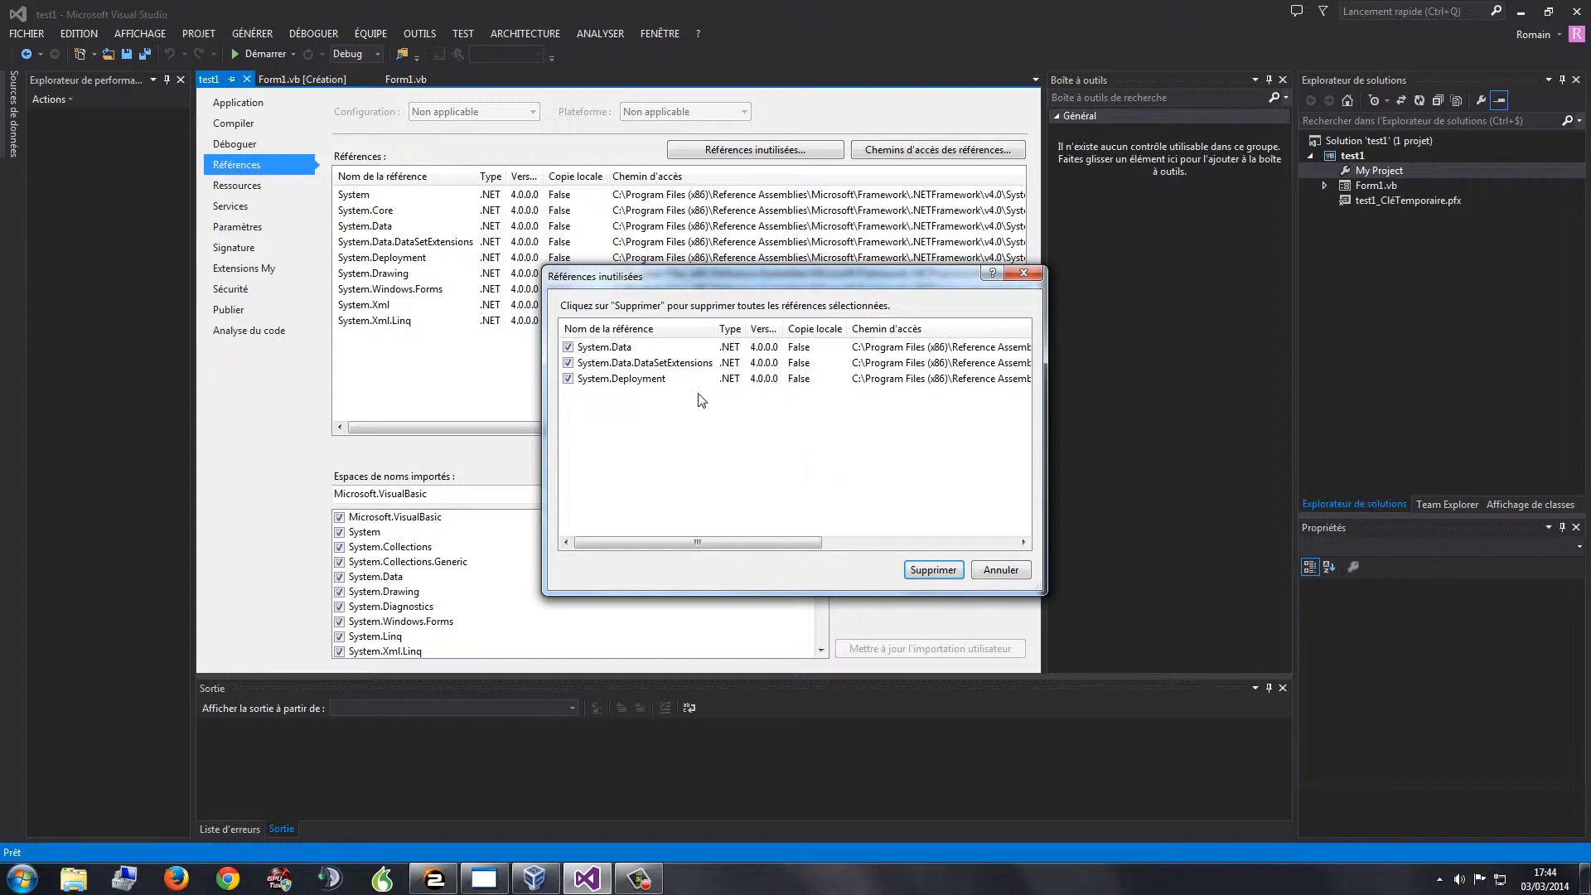
{"action": "left_click", "coordinate": [905, 574]}
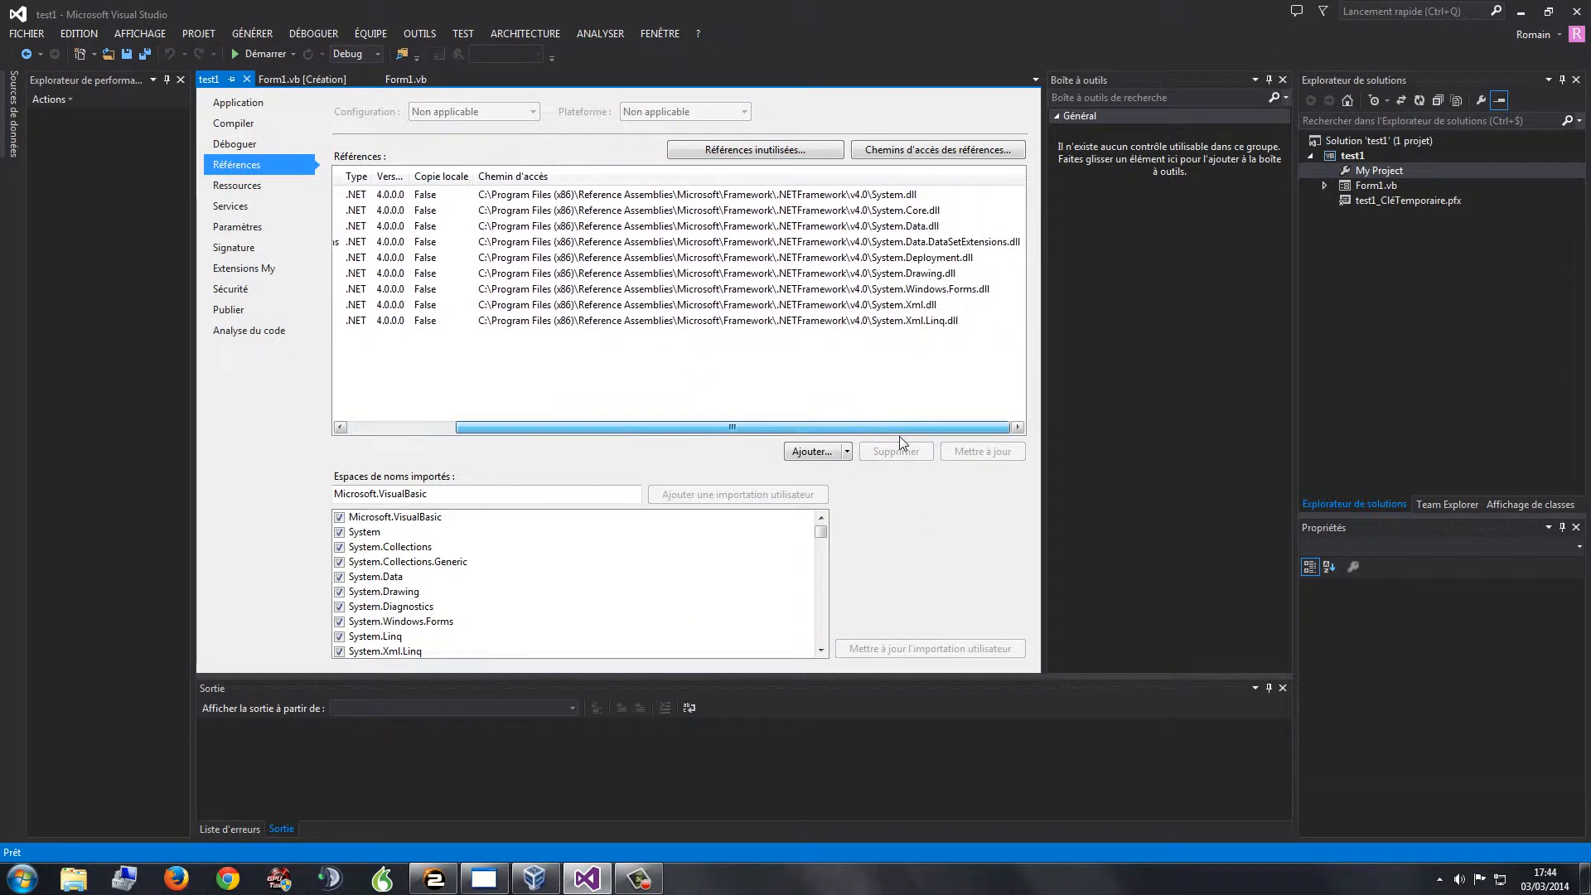
{"action": "left_click", "coordinate": [249, 187]}
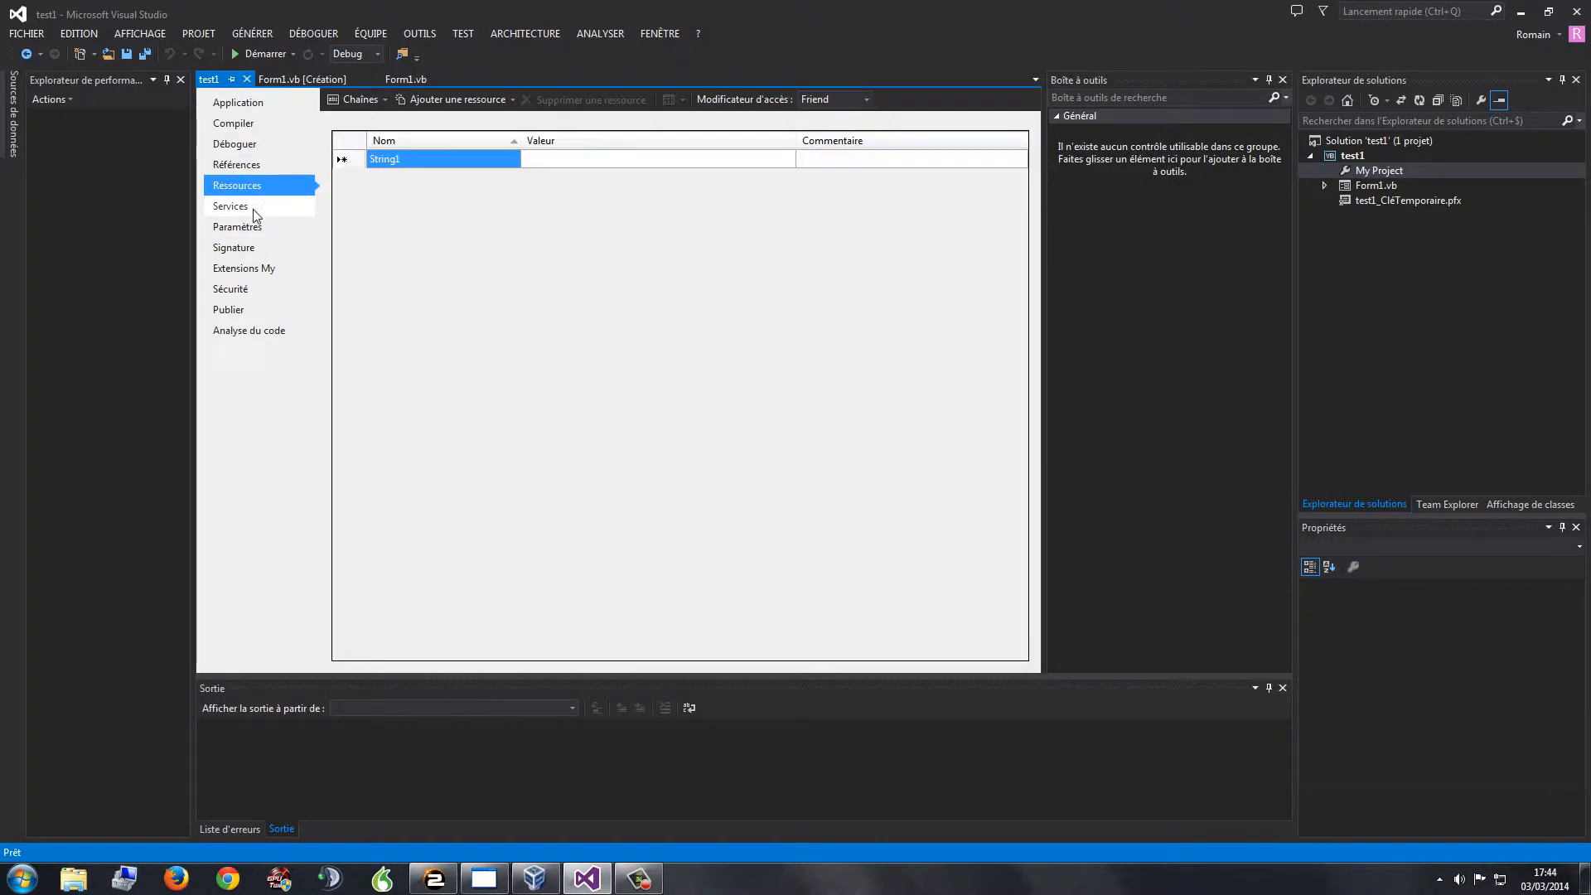
{"action": "left_click", "coordinate": [232, 205]}
{"action": "left_click", "coordinate": [244, 227]}
{"action": "left_click", "coordinate": [252, 249]}
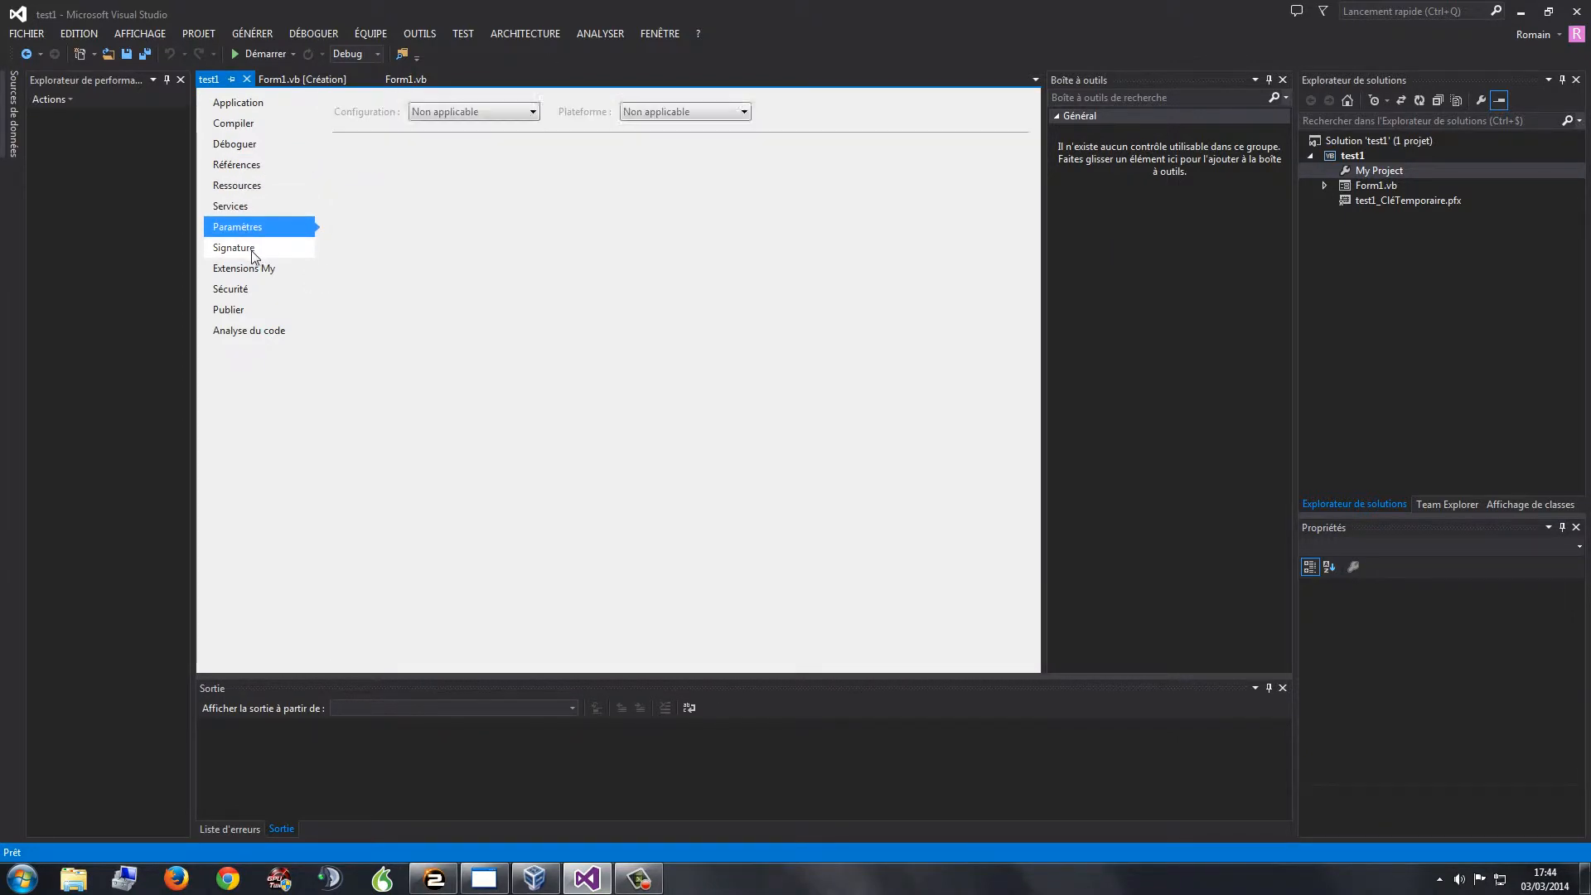
{"action": "left_click", "coordinate": [253, 272]}
{"action": "left_click", "coordinate": [254, 289]}
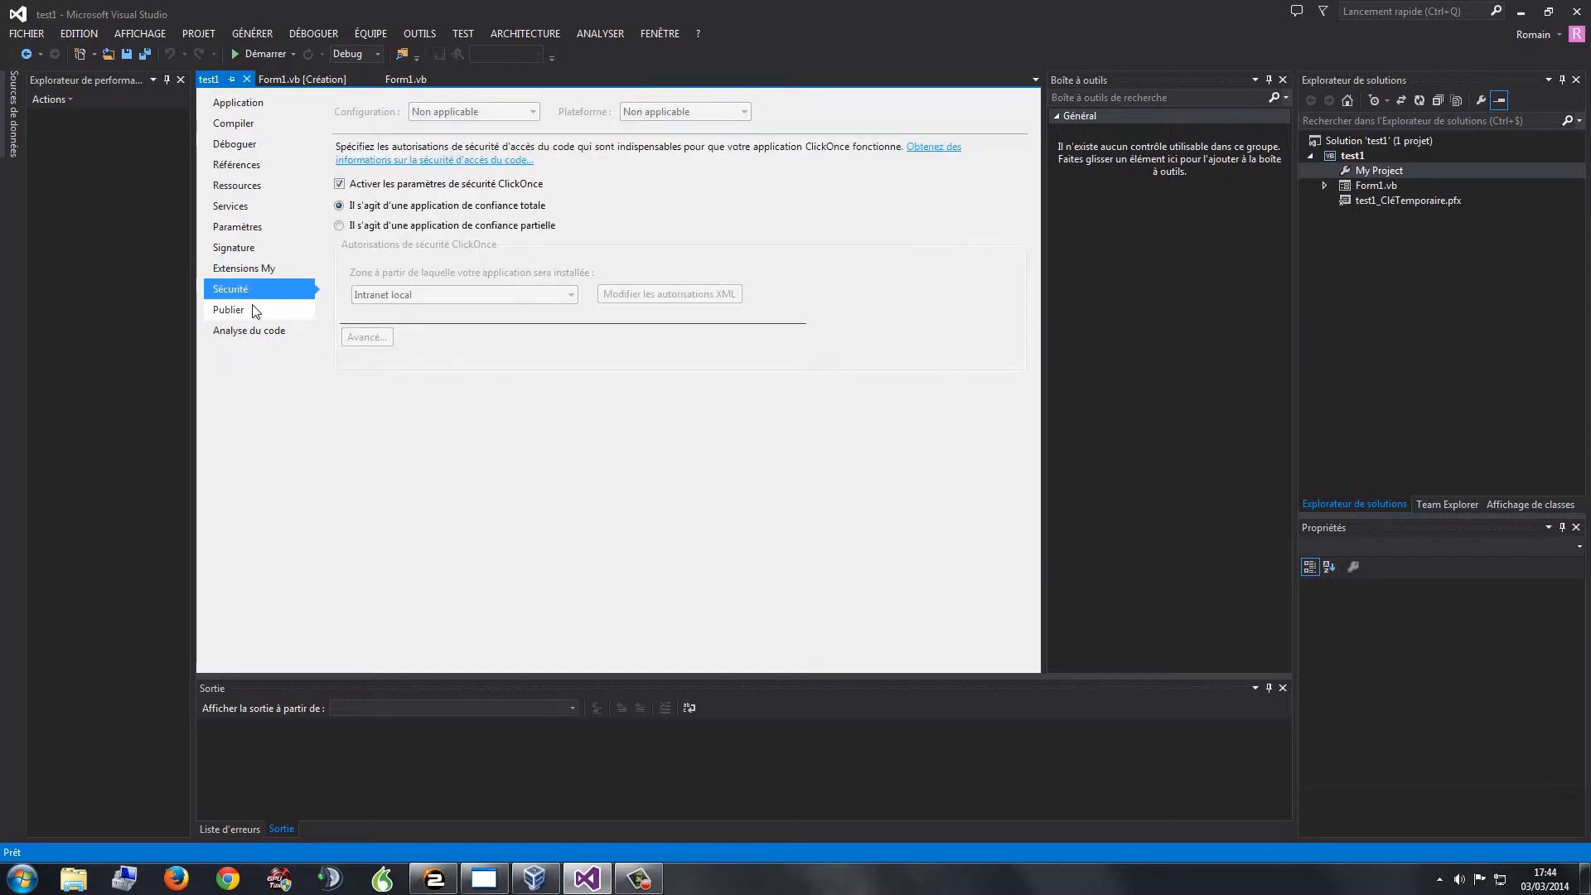
{"action": "left_click", "coordinate": [250, 313]}
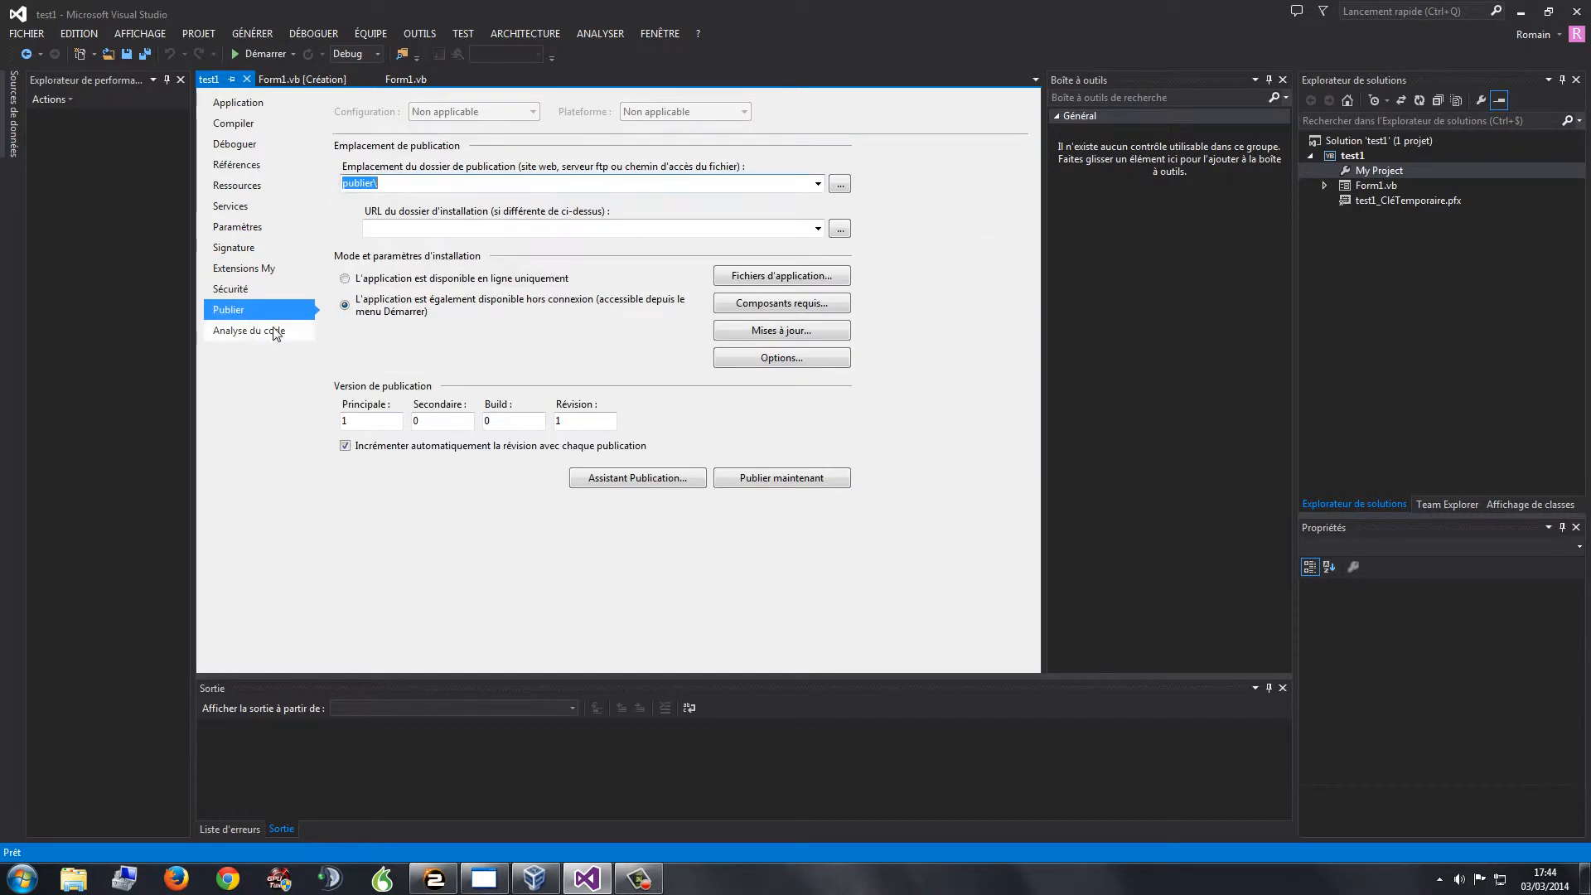
Review the publishing prerequisites twice, keeping Microsoft .NET Framework 4 (x86 et x64) and Windows Installer 4.5 selected
{"action": "left_click", "coordinate": [748, 308]}
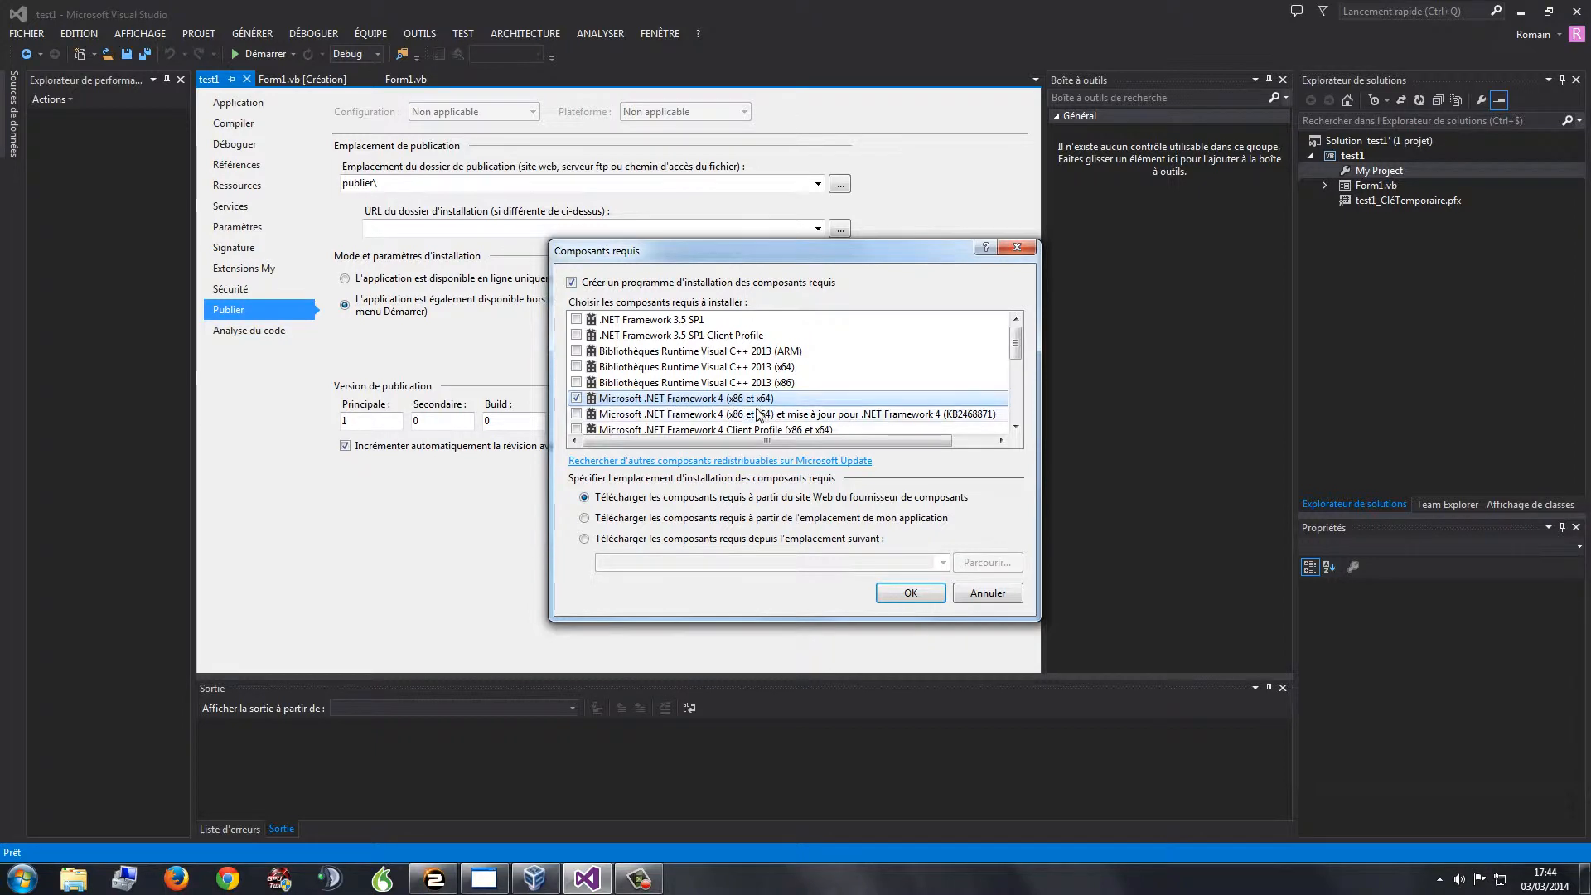
{"action": "scroll", "coordinate": [997, 421], "scroll_direction": "down", "scroll_amount": 5}
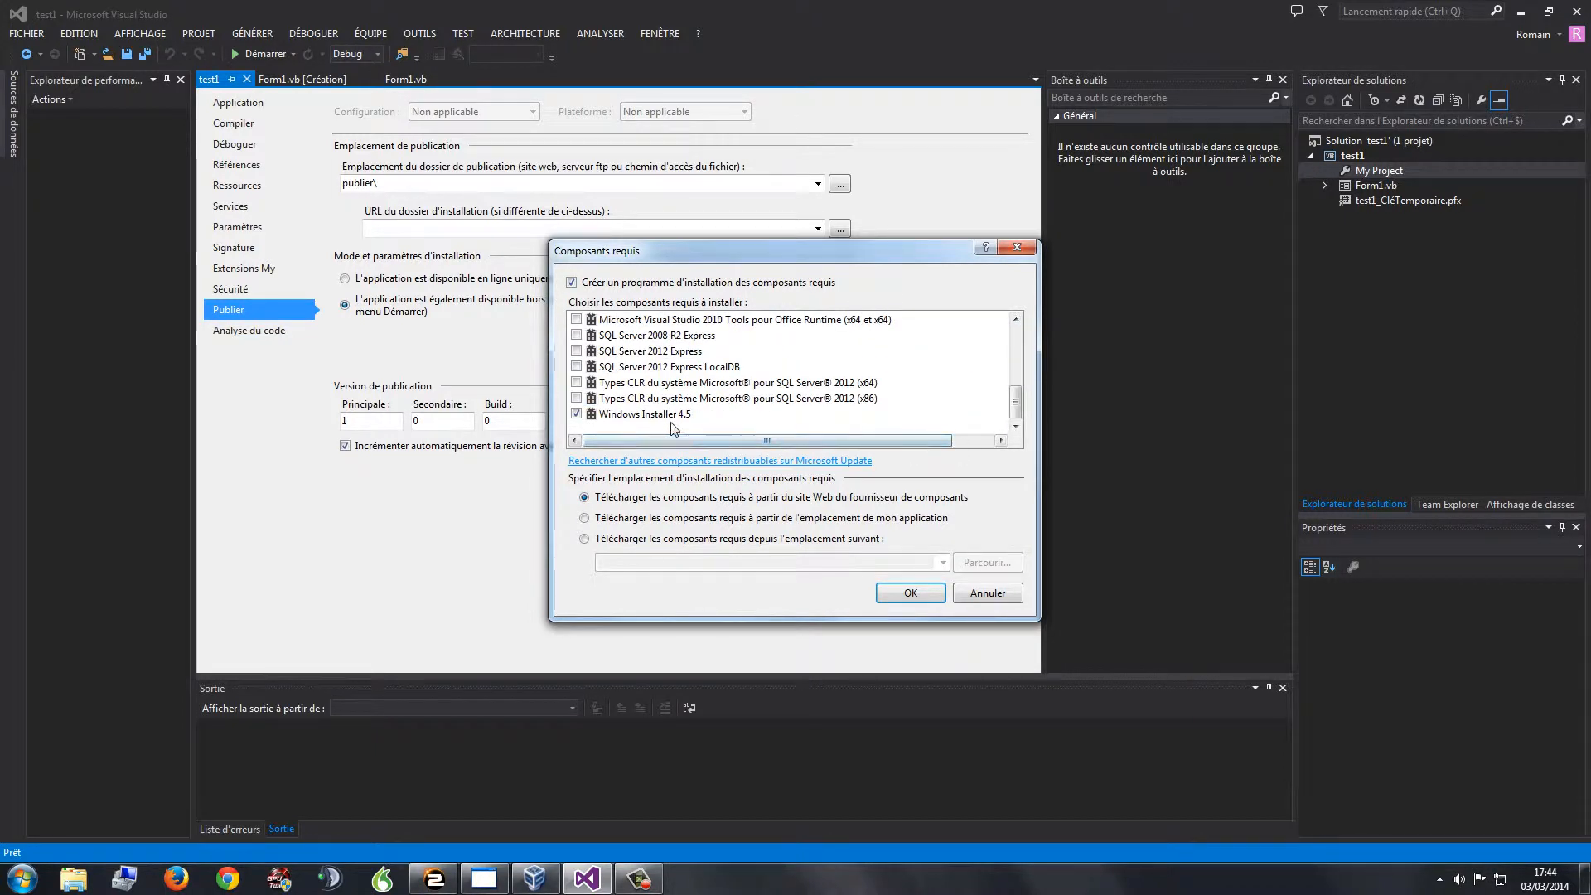
{"action": "left_click", "coordinate": [916, 594]}
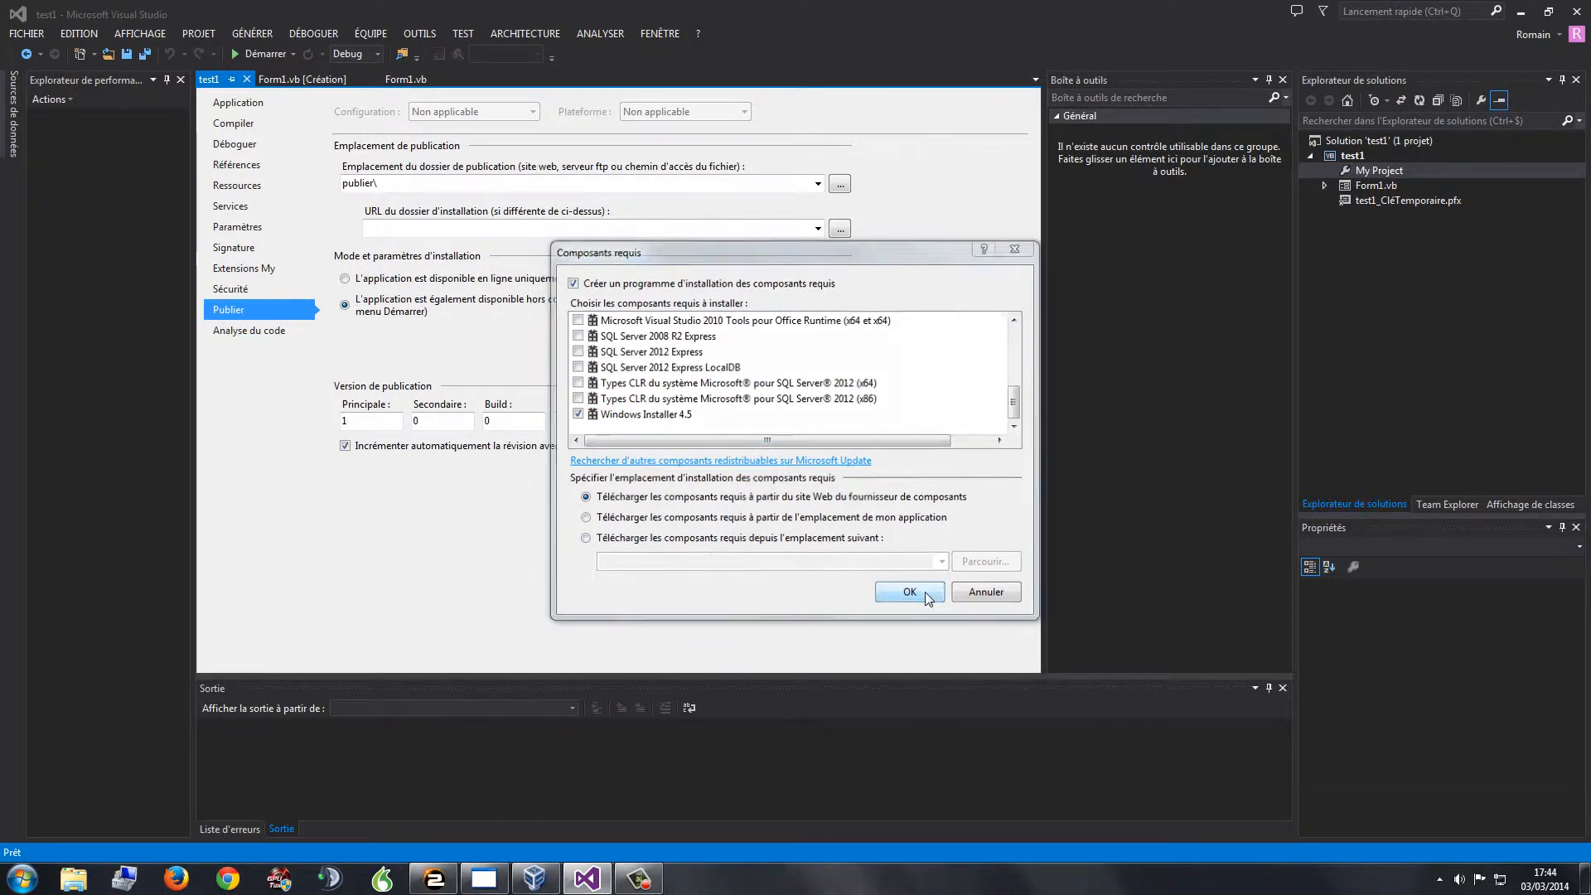
{"action": "left_click", "coordinate": [743, 305]}
{"action": "scroll", "coordinate": [796, 373], "scroll_direction": "down", "scroll_amount": 5}
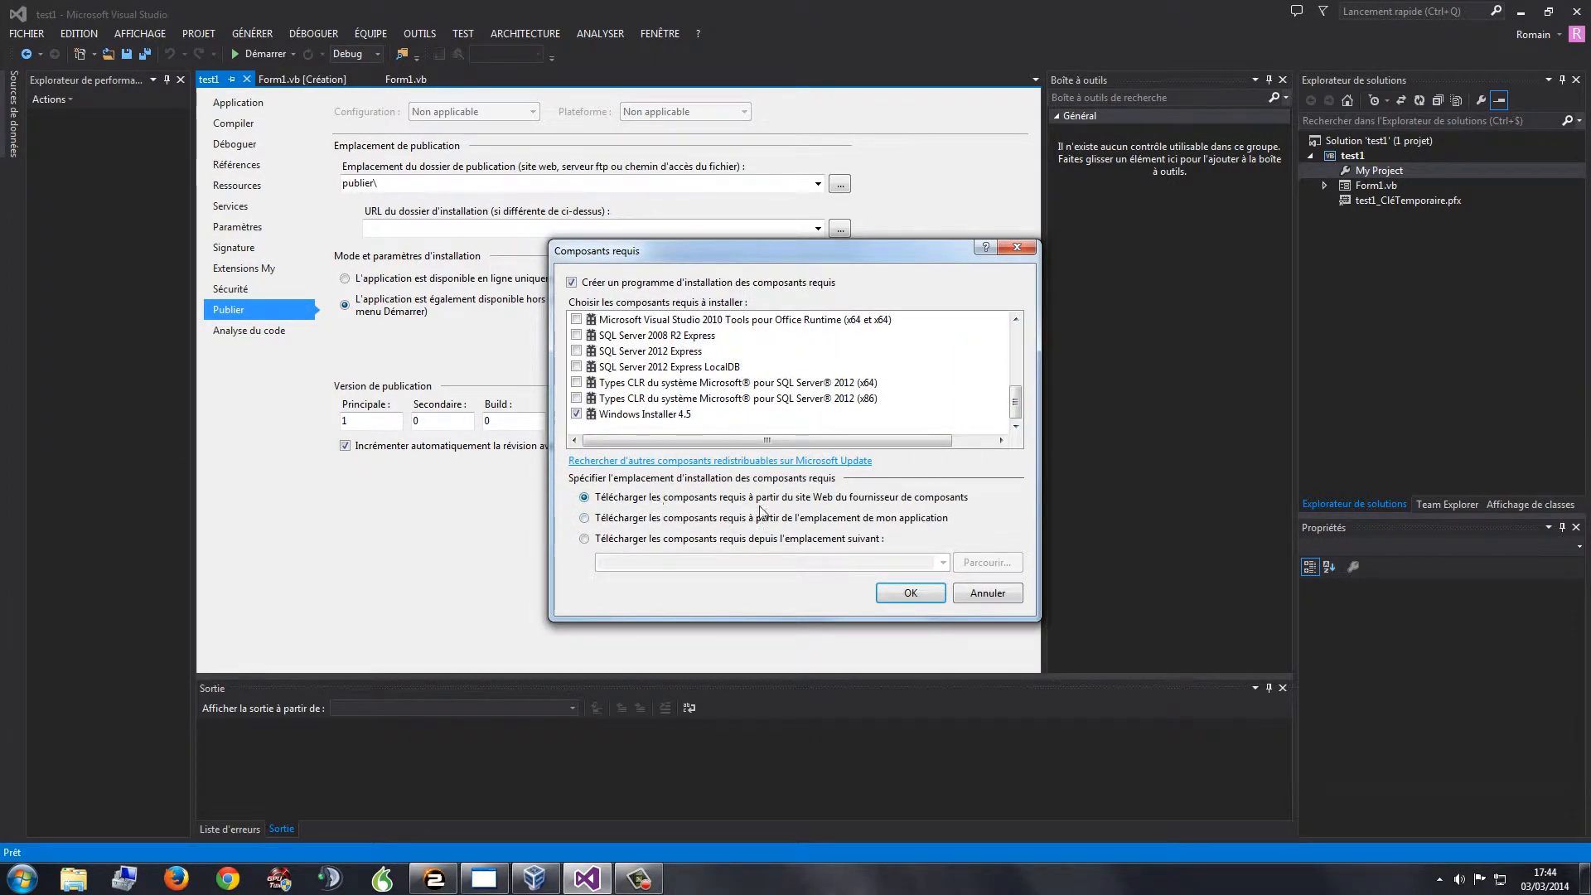
{"action": "left_click", "coordinate": [931, 595]}
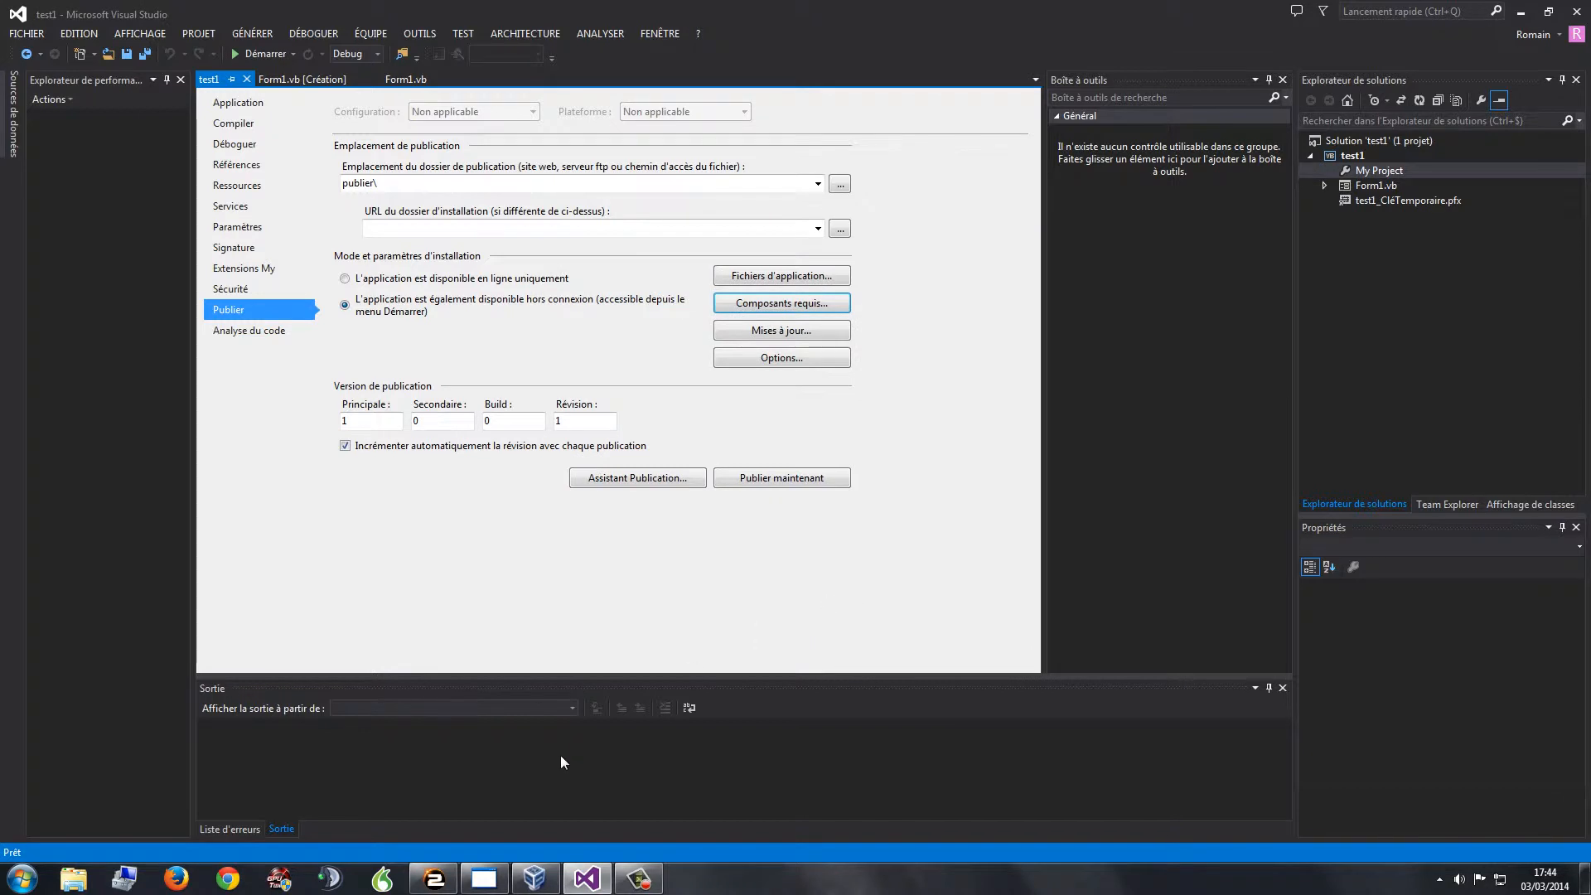
Glance at the code analysis settings, return to the publish settings and publish test1 to the publier folder
{"action": "left_click", "coordinate": [252, 331]}
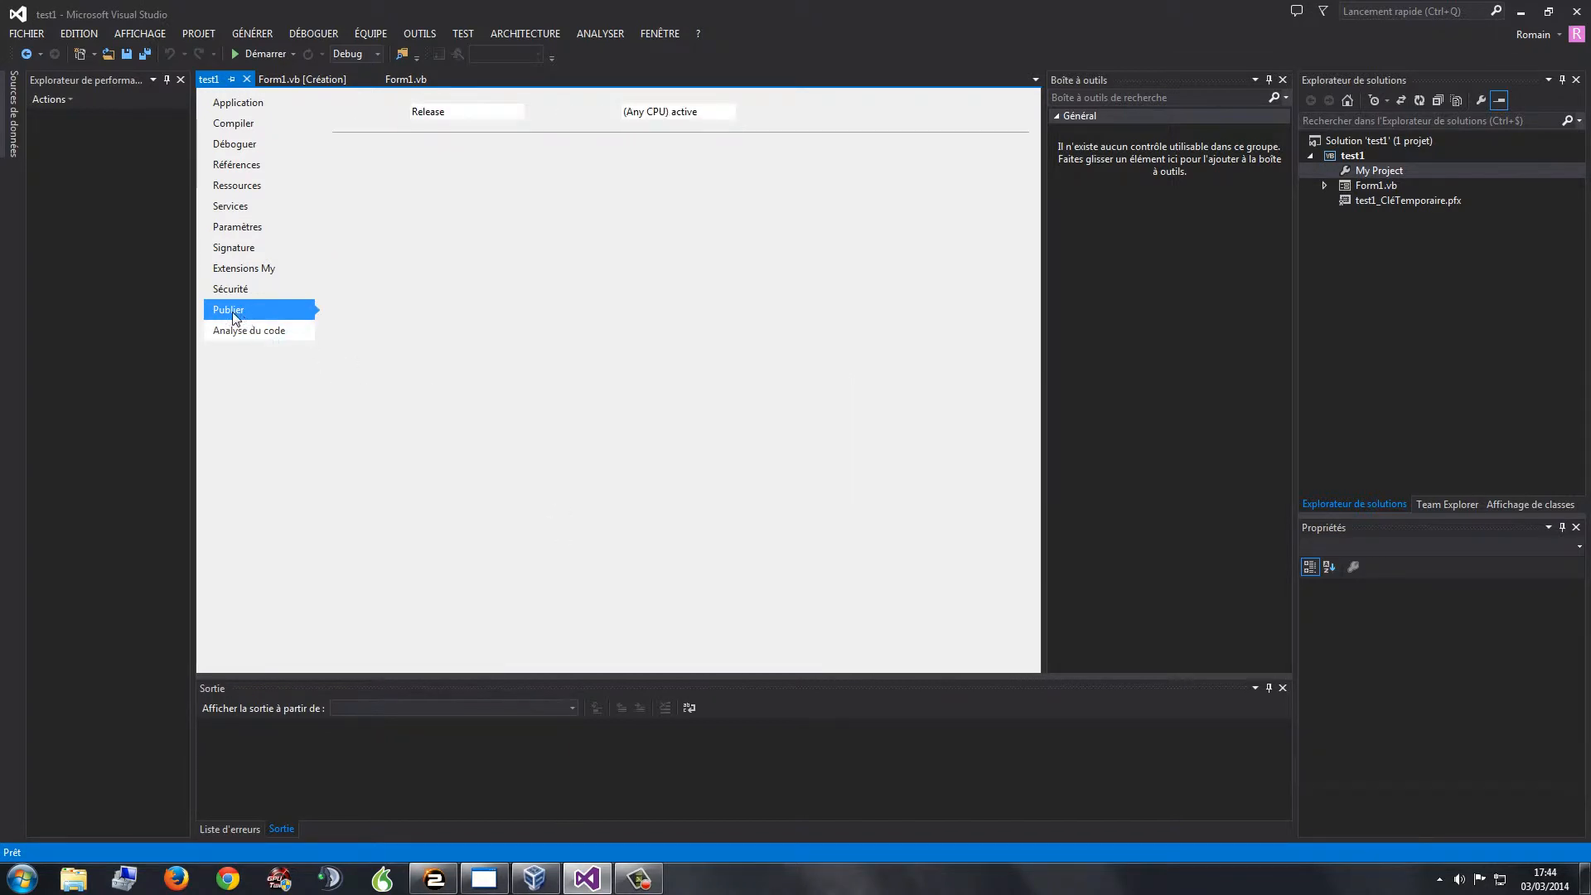
{"action": "left_click", "coordinate": [240, 312]}
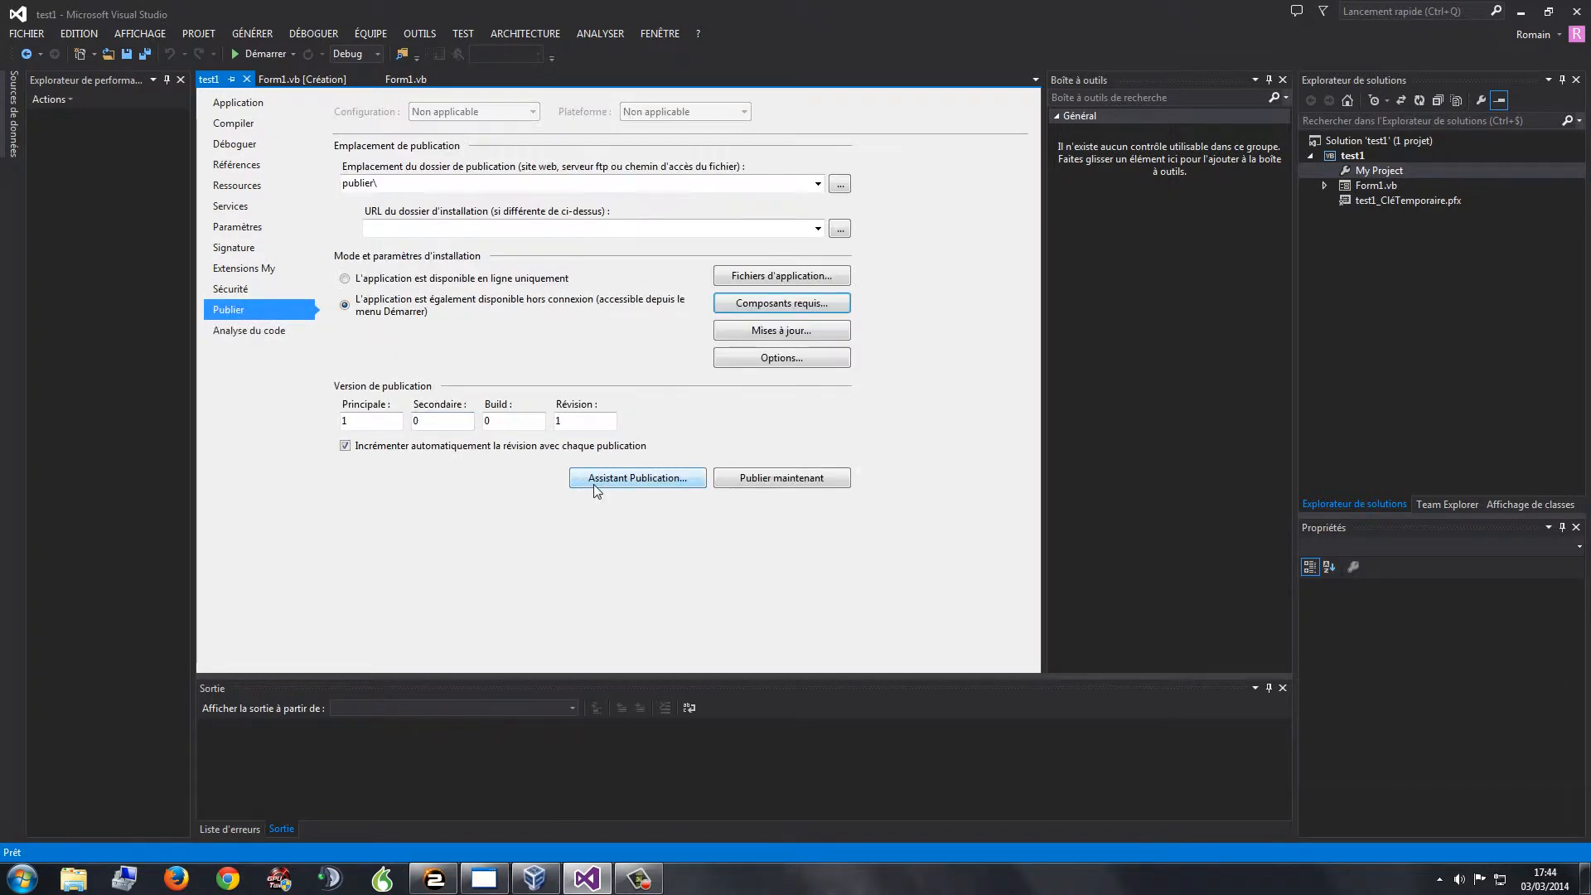
{"action": "left_click", "coordinate": [758, 486]}
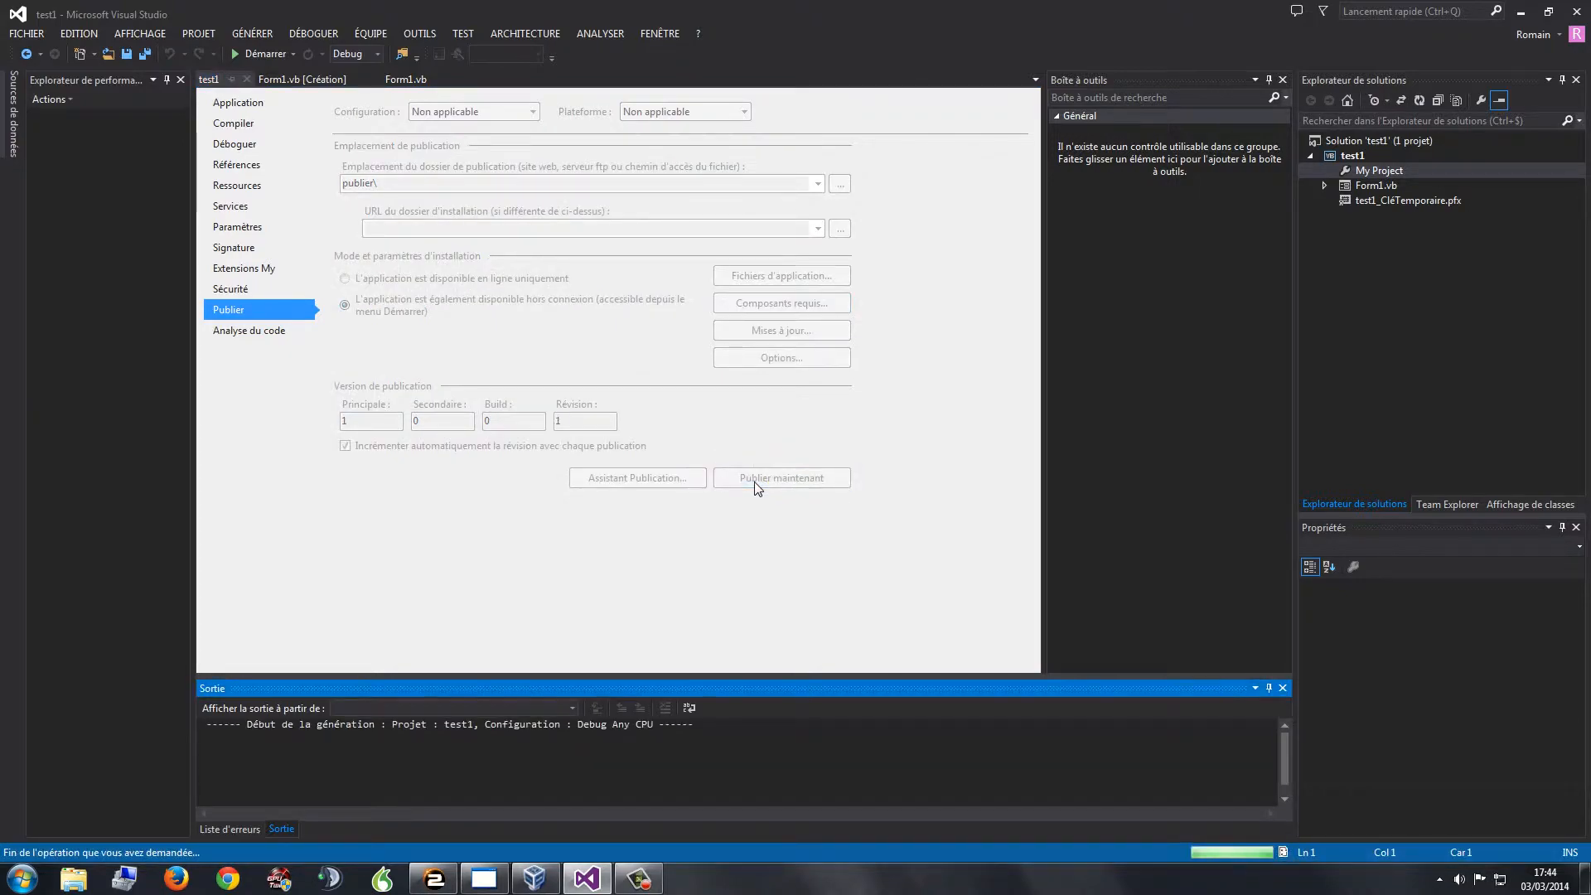
{"action": "left_click", "coordinate": [1520, 12]}
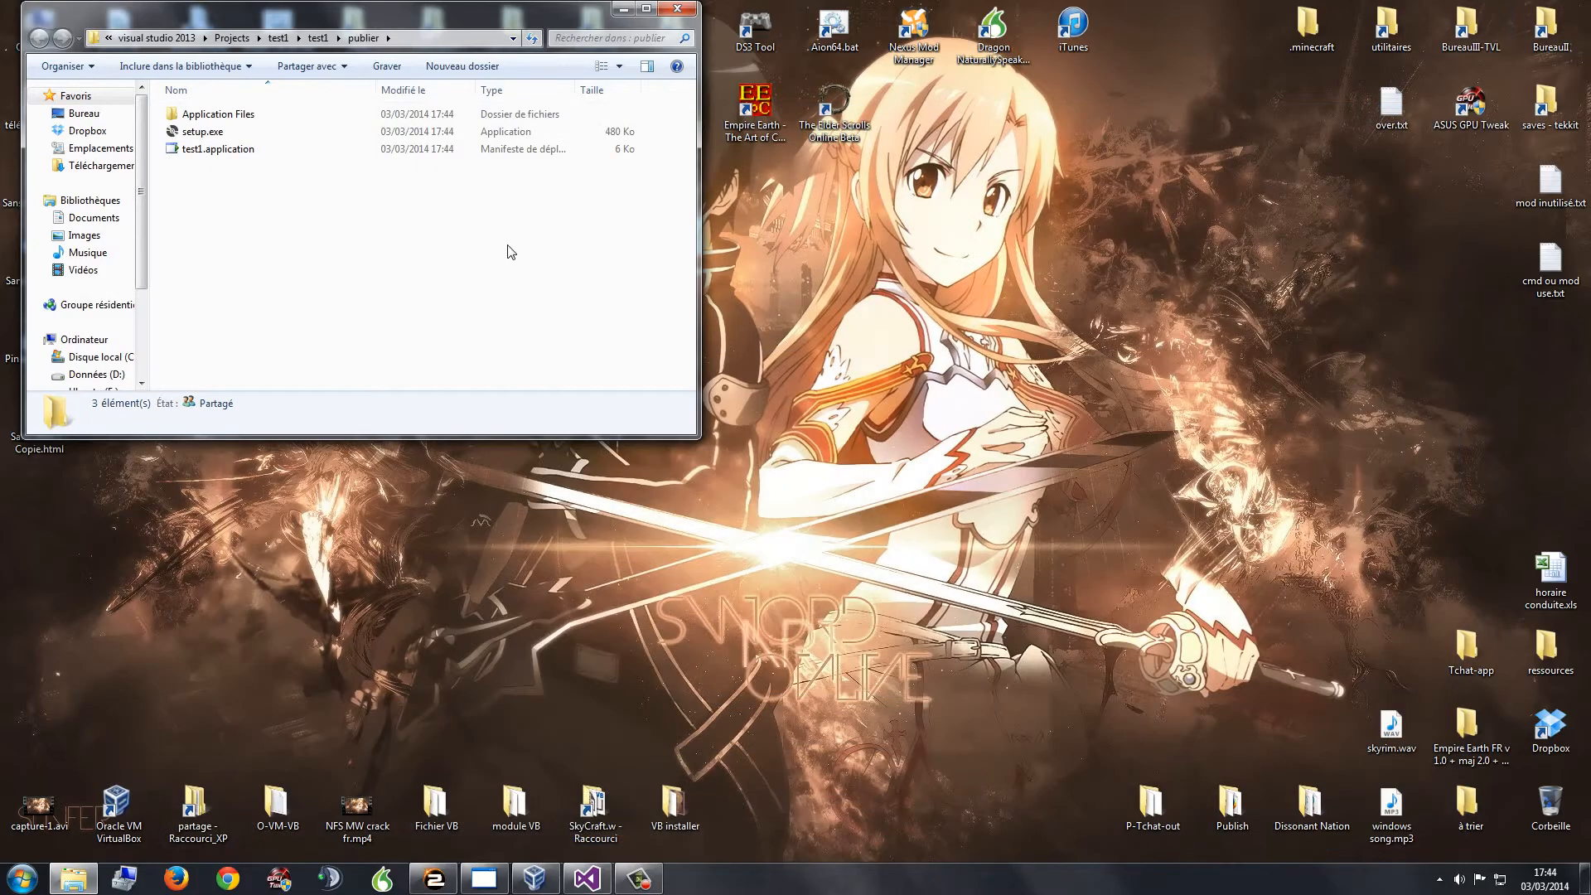
Copy the application files folder, setup.exe and test1.application into partage\publier on the Ubuntu (E:) drive
{"action": "left_click_drag", "start_coordinate": [493, 244], "coordinate": [240, 83]}
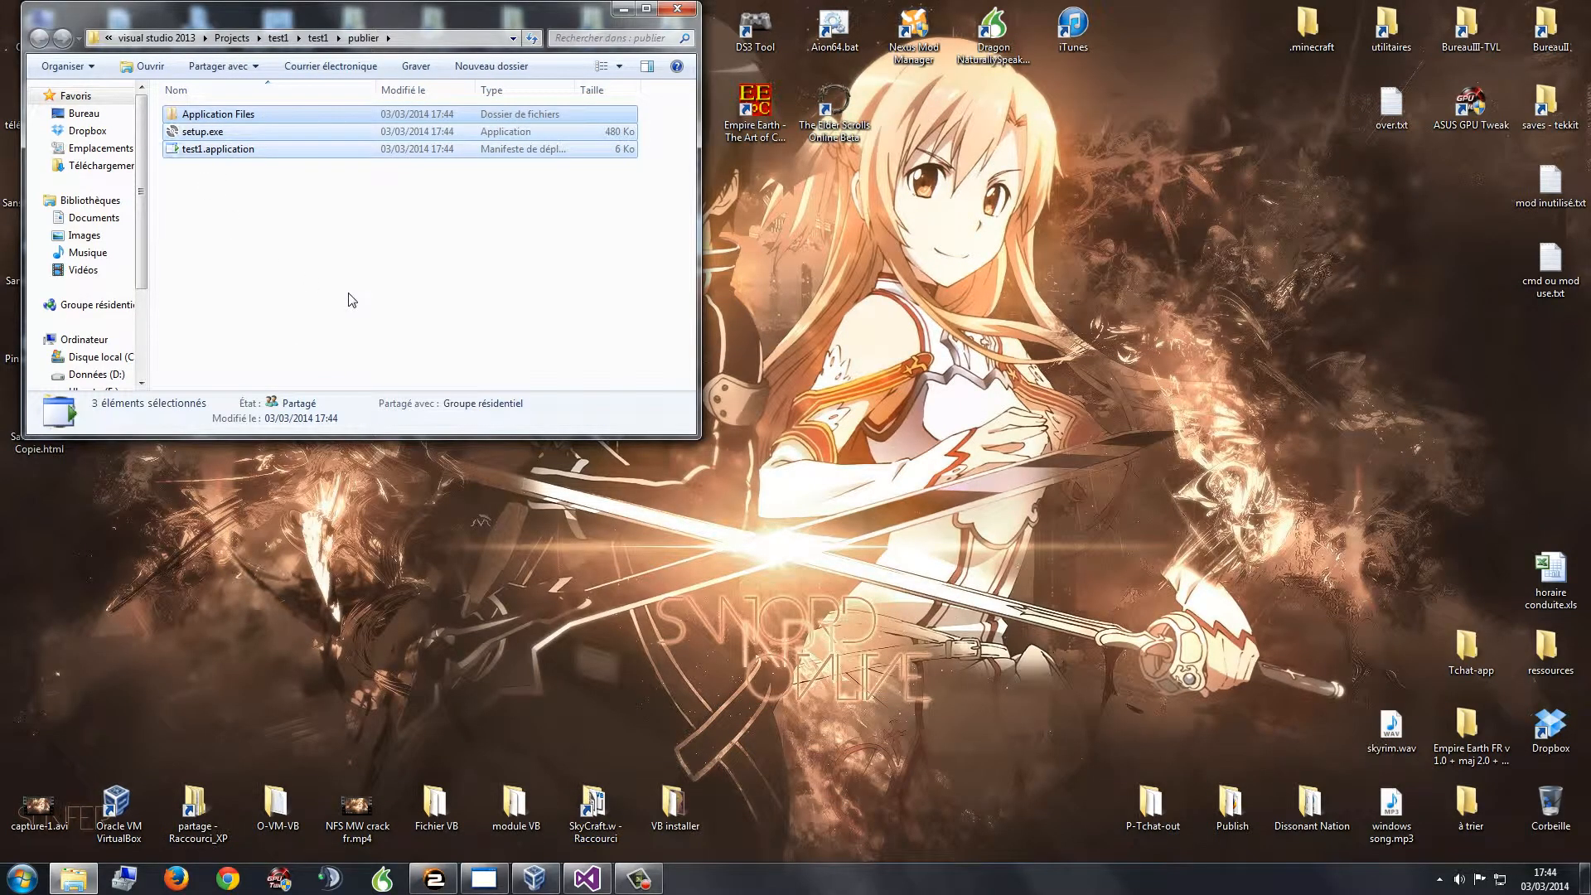
{"action": "left_click", "coordinate": [348, 299]}
{"action": "scroll", "coordinate": [116, 331], "scroll_direction": "down", "scroll_amount": 1}
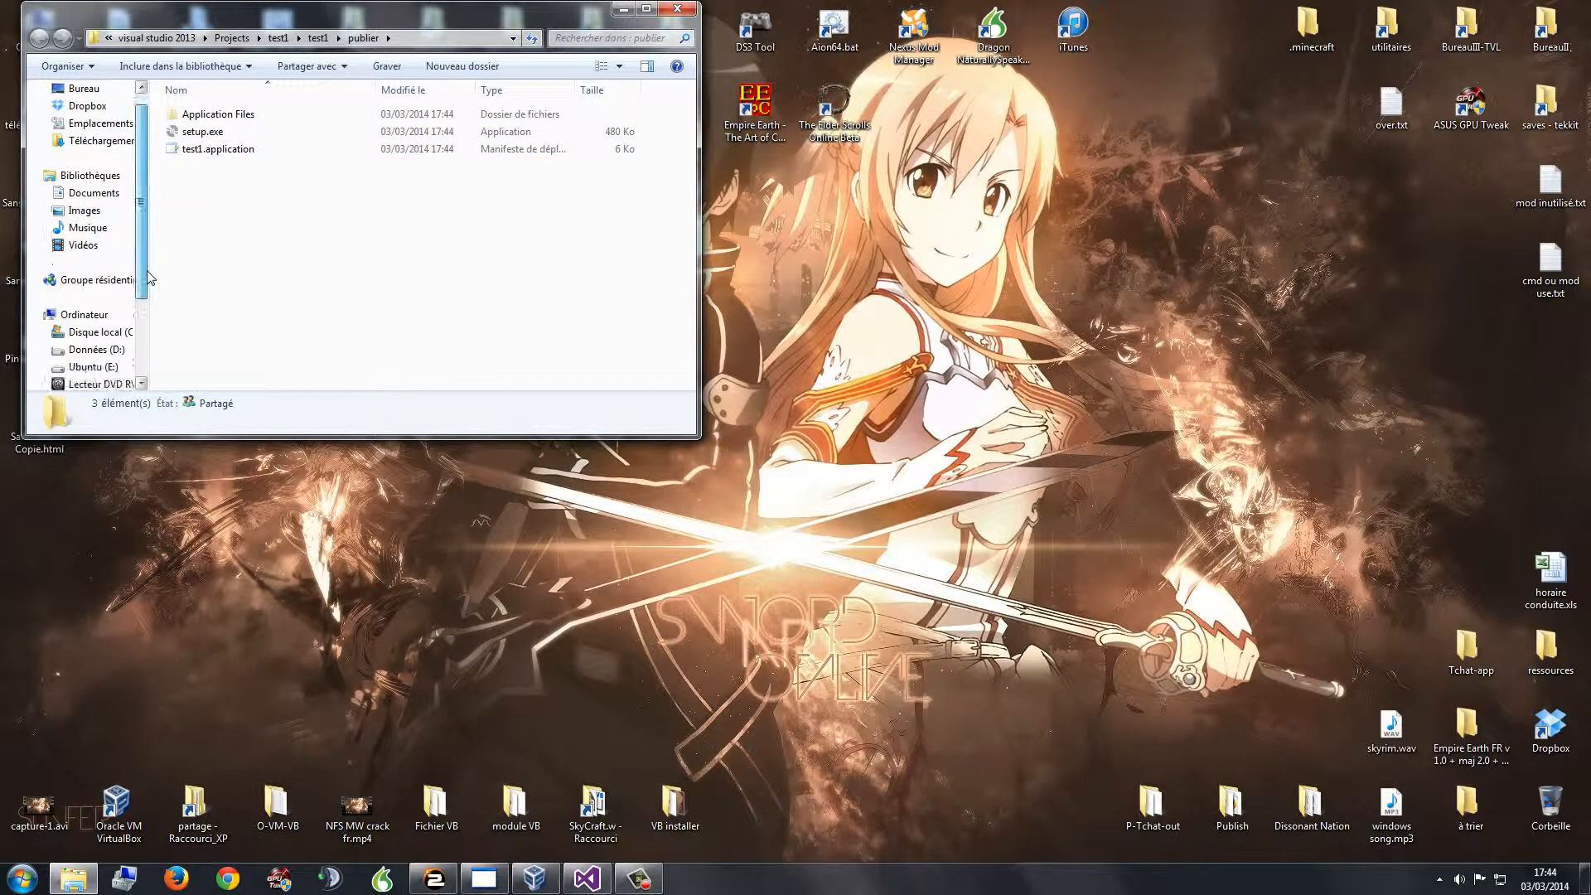
{"action": "left_click", "coordinate": [120, 367]}
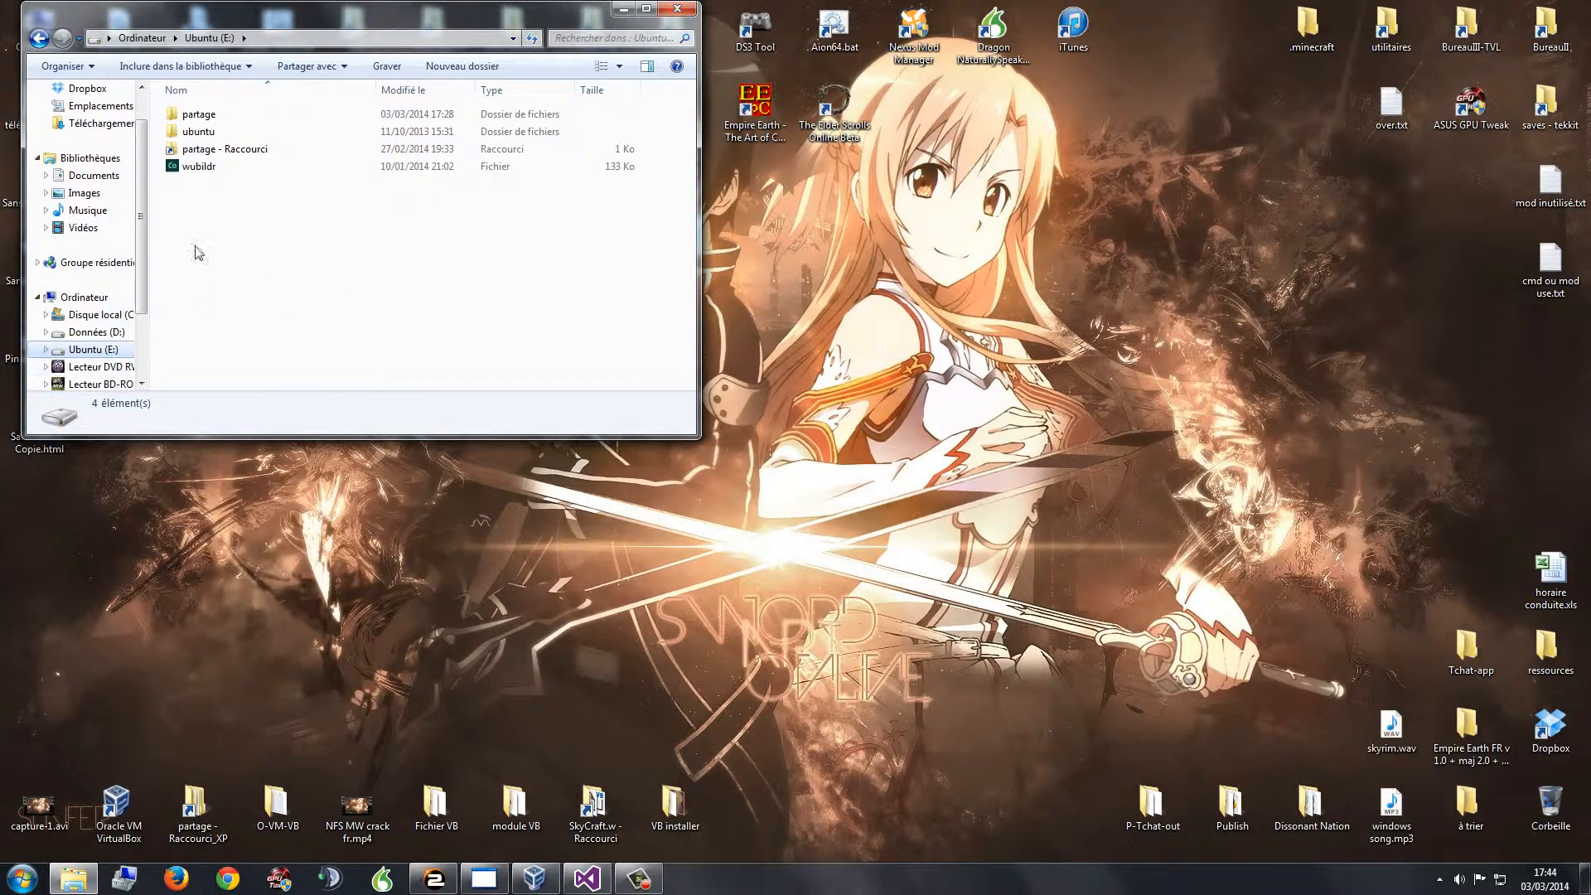
{"action": "double_click", "coordinate": [211, 116]}
{"action": "double_click", "coordinate": [212, 119]}
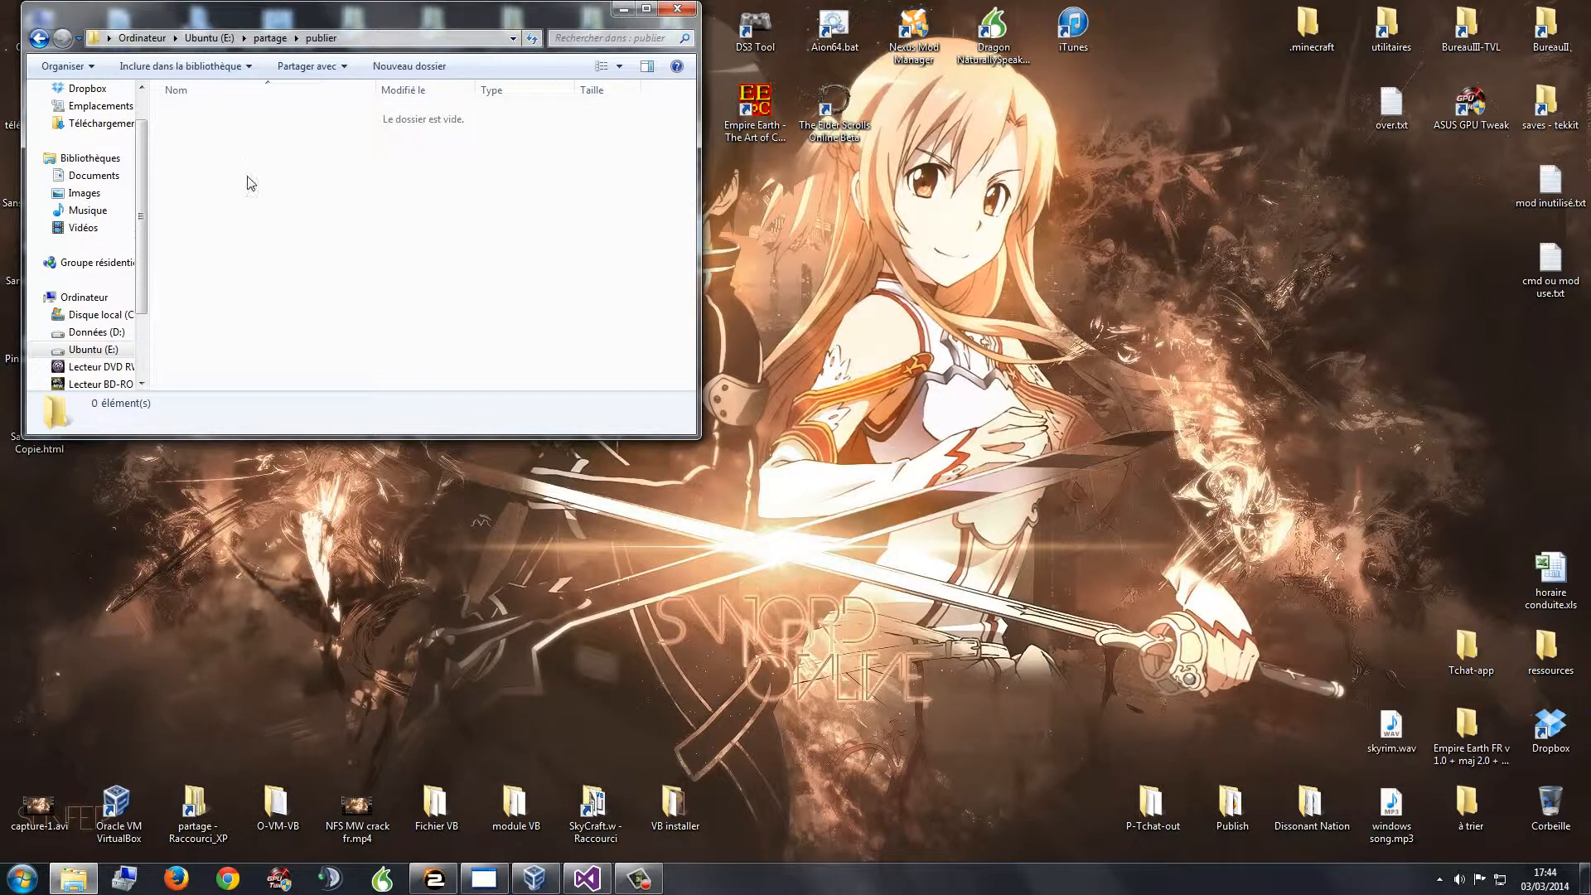
{"action": "left_click", "coordinate": [623, 9]}
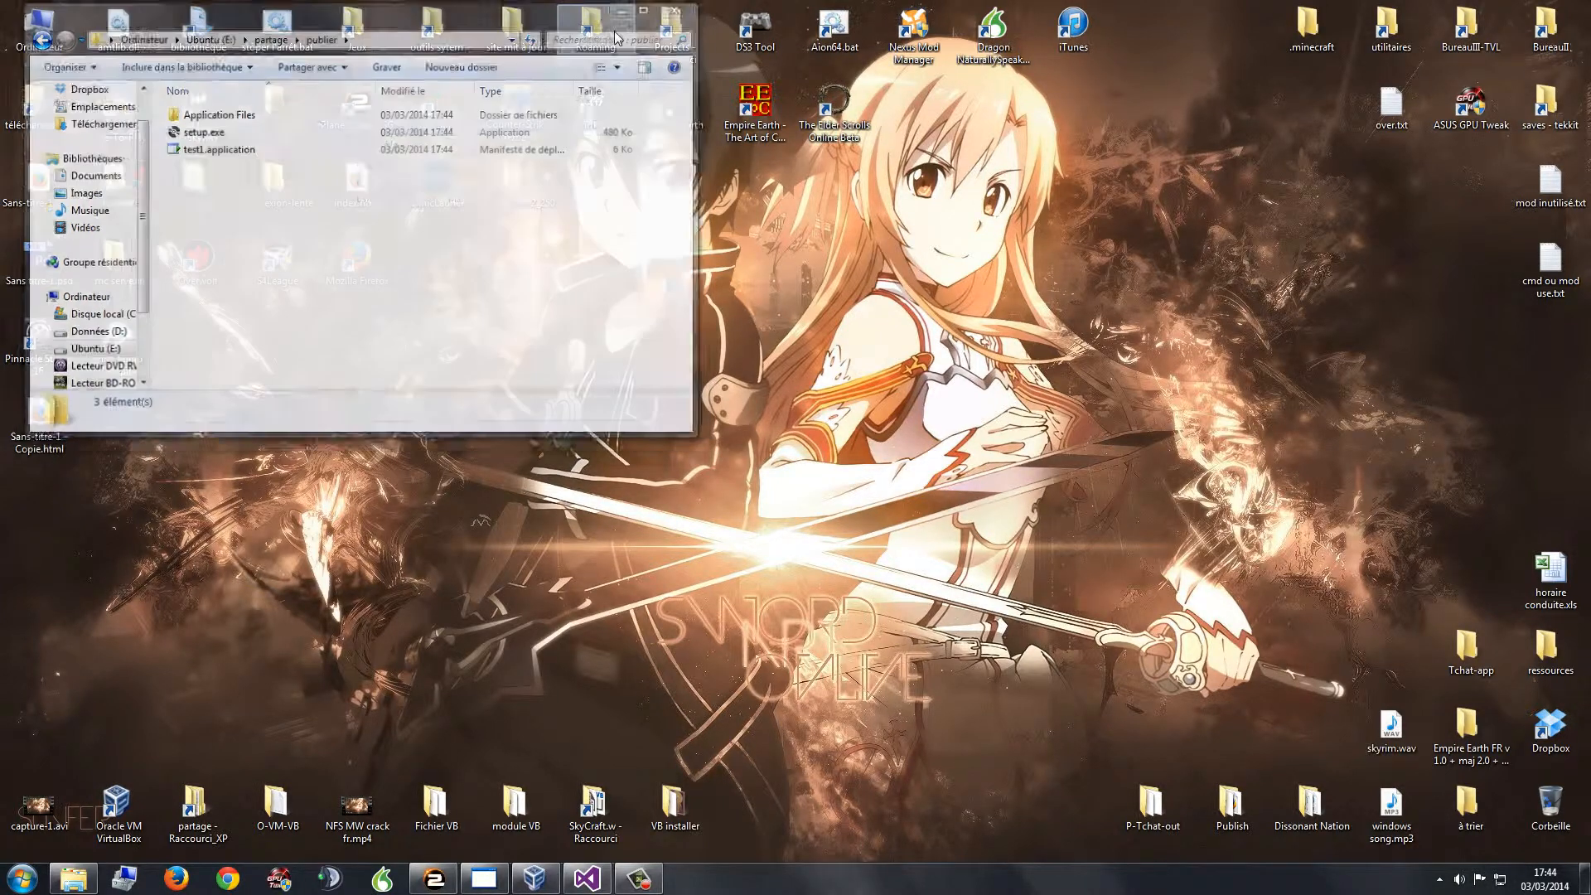
Switch to the XP virtual machine in VirtualBox and launch setup from the publier folder on the shared E: drive
{"action": "left_click", "coordinate": [534, 879]}
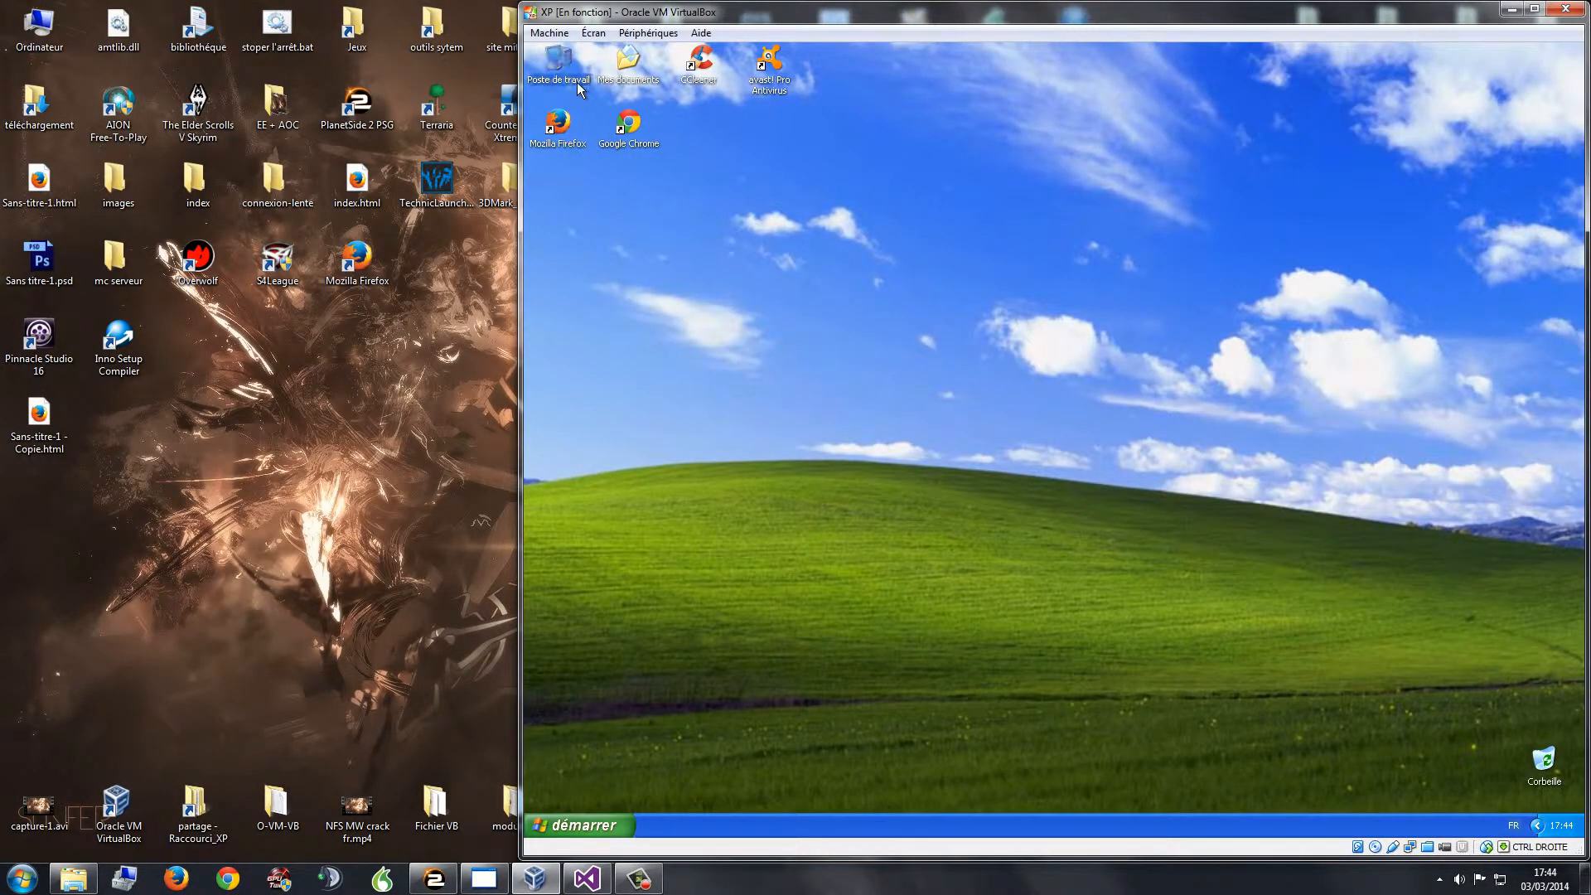
{"action": "double_click", "coordinate": [577, 82]}
{"action": "double_click", "coordinate": [868, 443]}
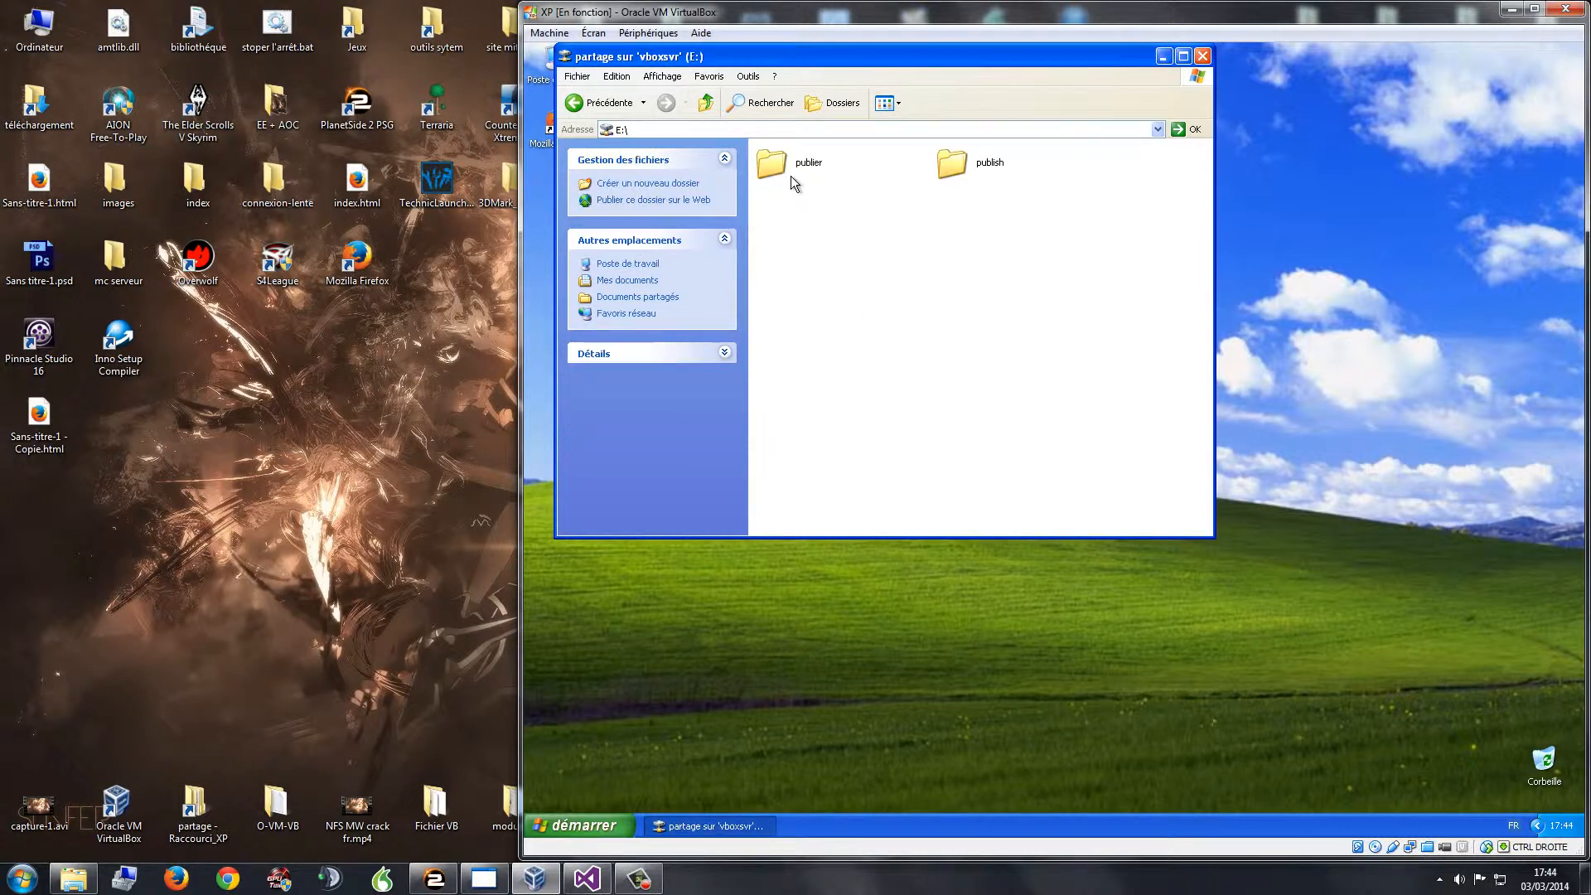
{"action": "double_click", "coordinate": [793, 178]}
{"action": "double_click", "coordinate": [977, 174]}
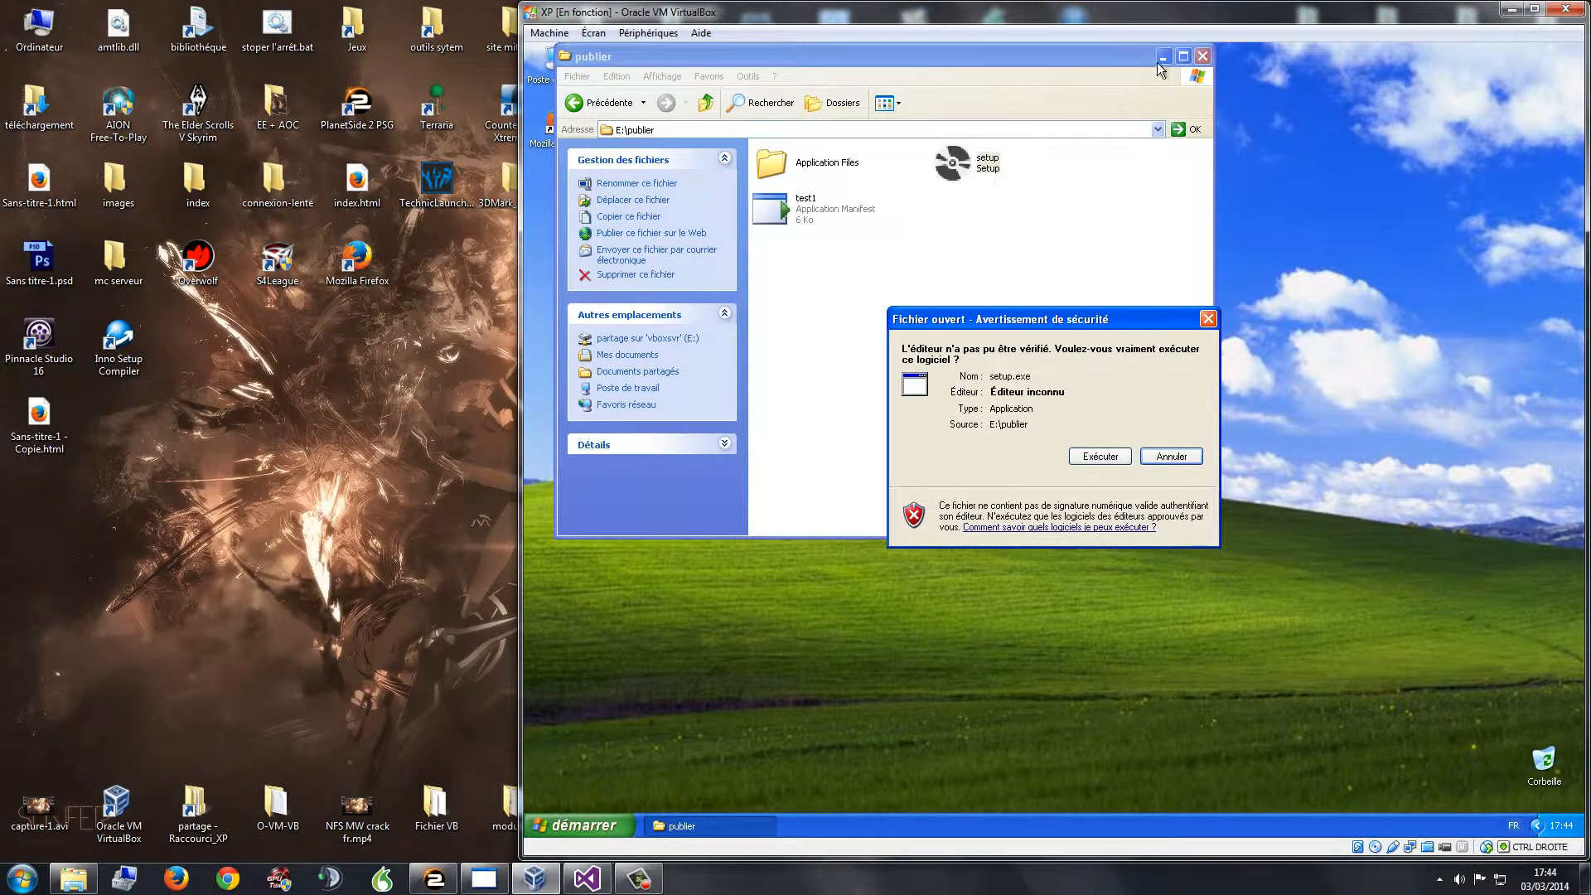
Allow setup.exe to run and accept the licence terms for Microsoft .NET Framework 4 (x86 et x64)
{"action": "left_click", "coordinate": [1100, 455]}
{"action": "left_click", "coordinate": [1154, 185]}
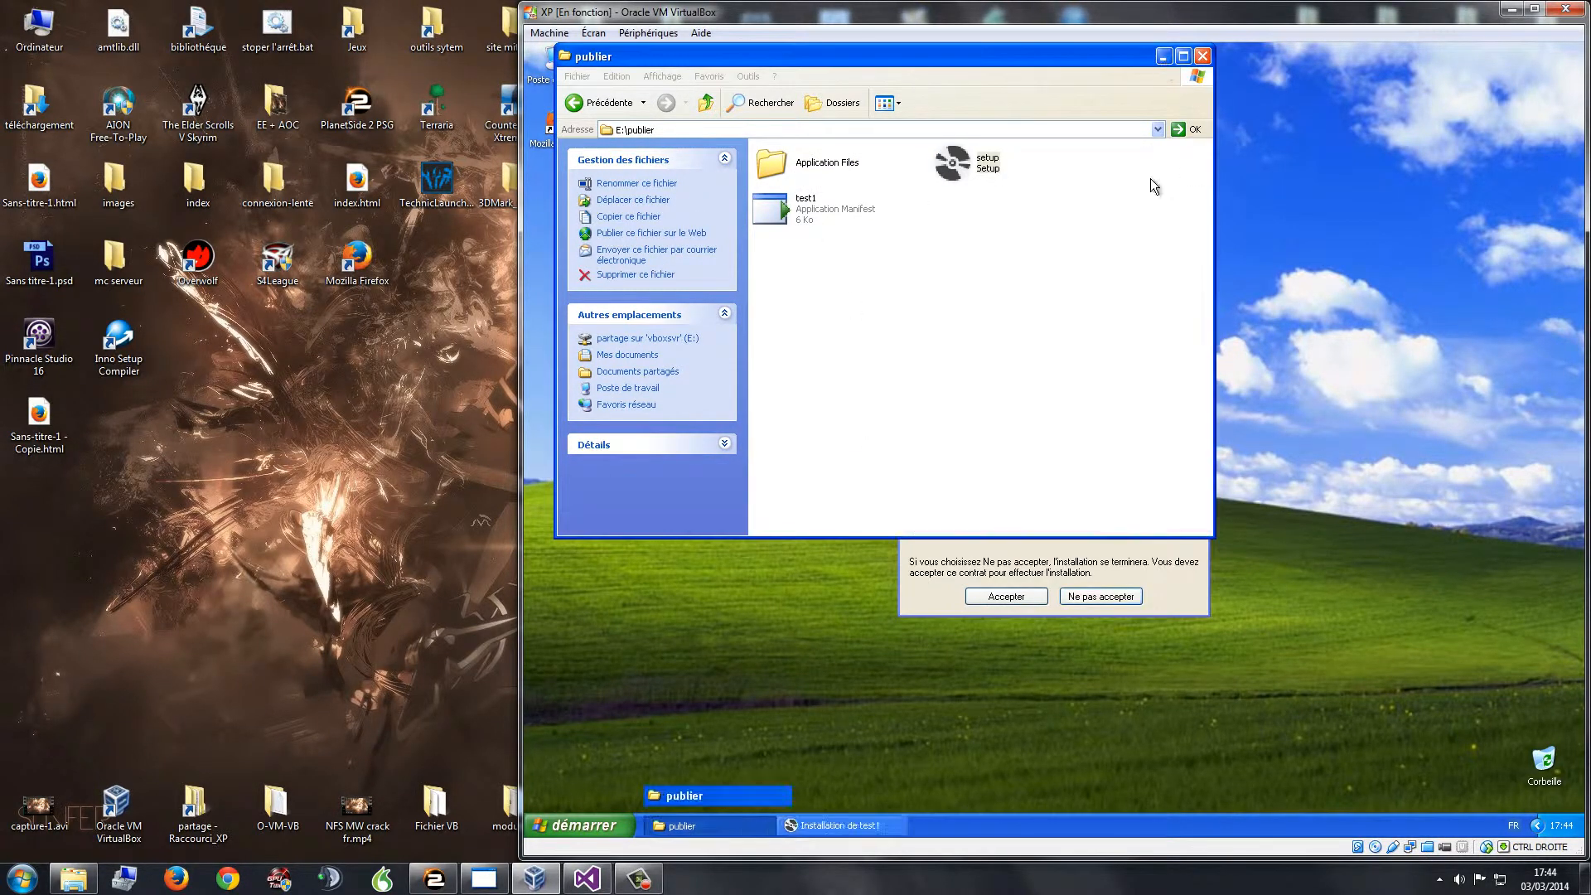
{"action": "left_click_drag", "start_coordinate": [1052, 251], "coordinate": [1036, 234]}
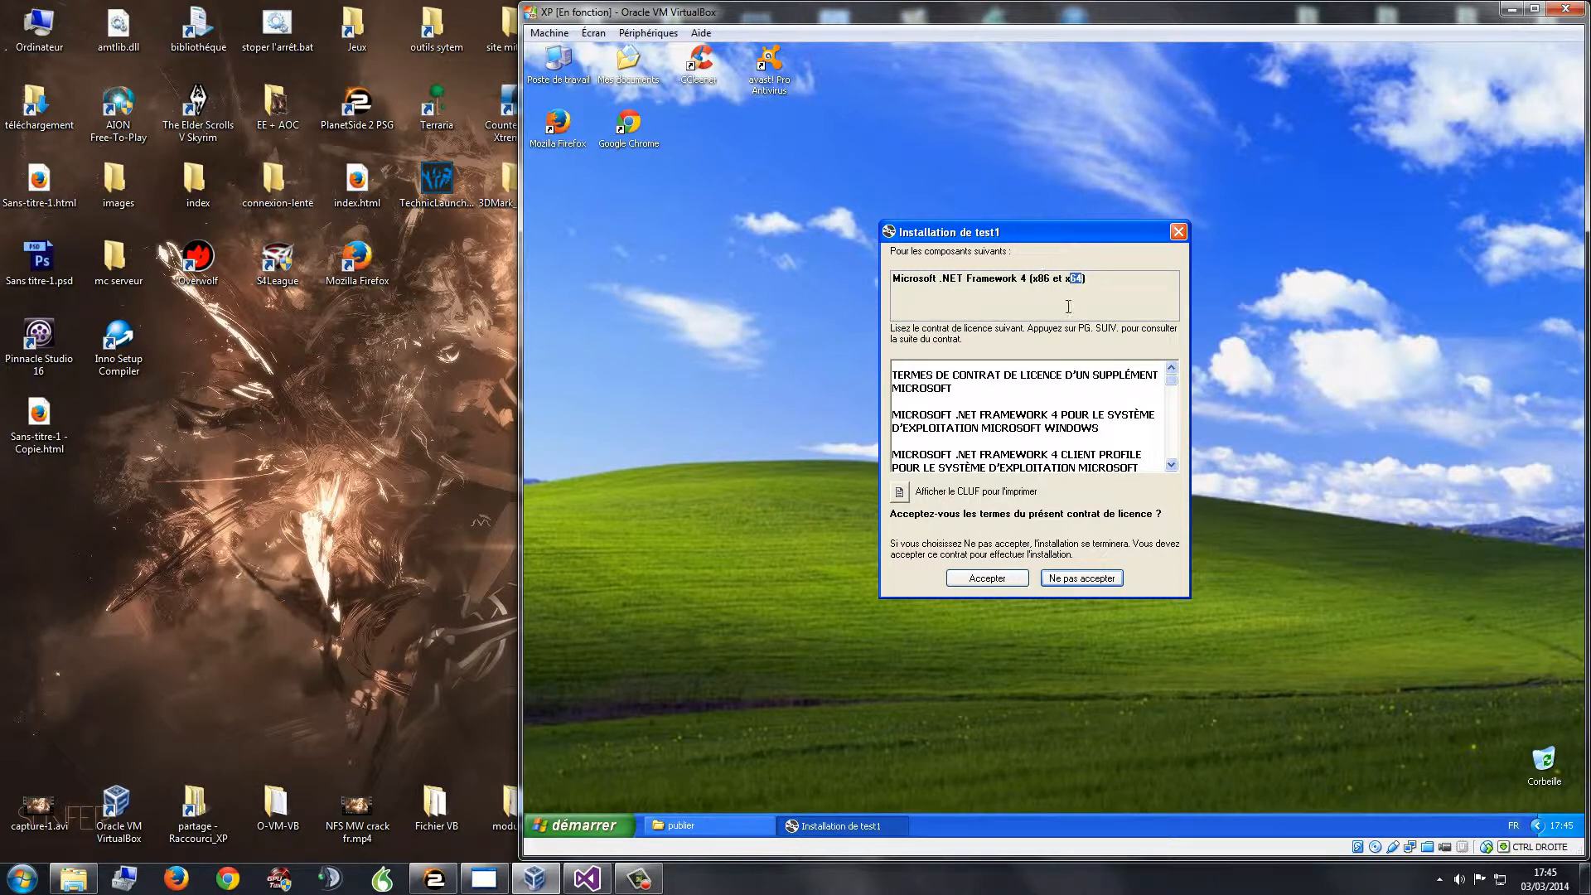
{"action": "left_click", "coordinate": [986, 578]}
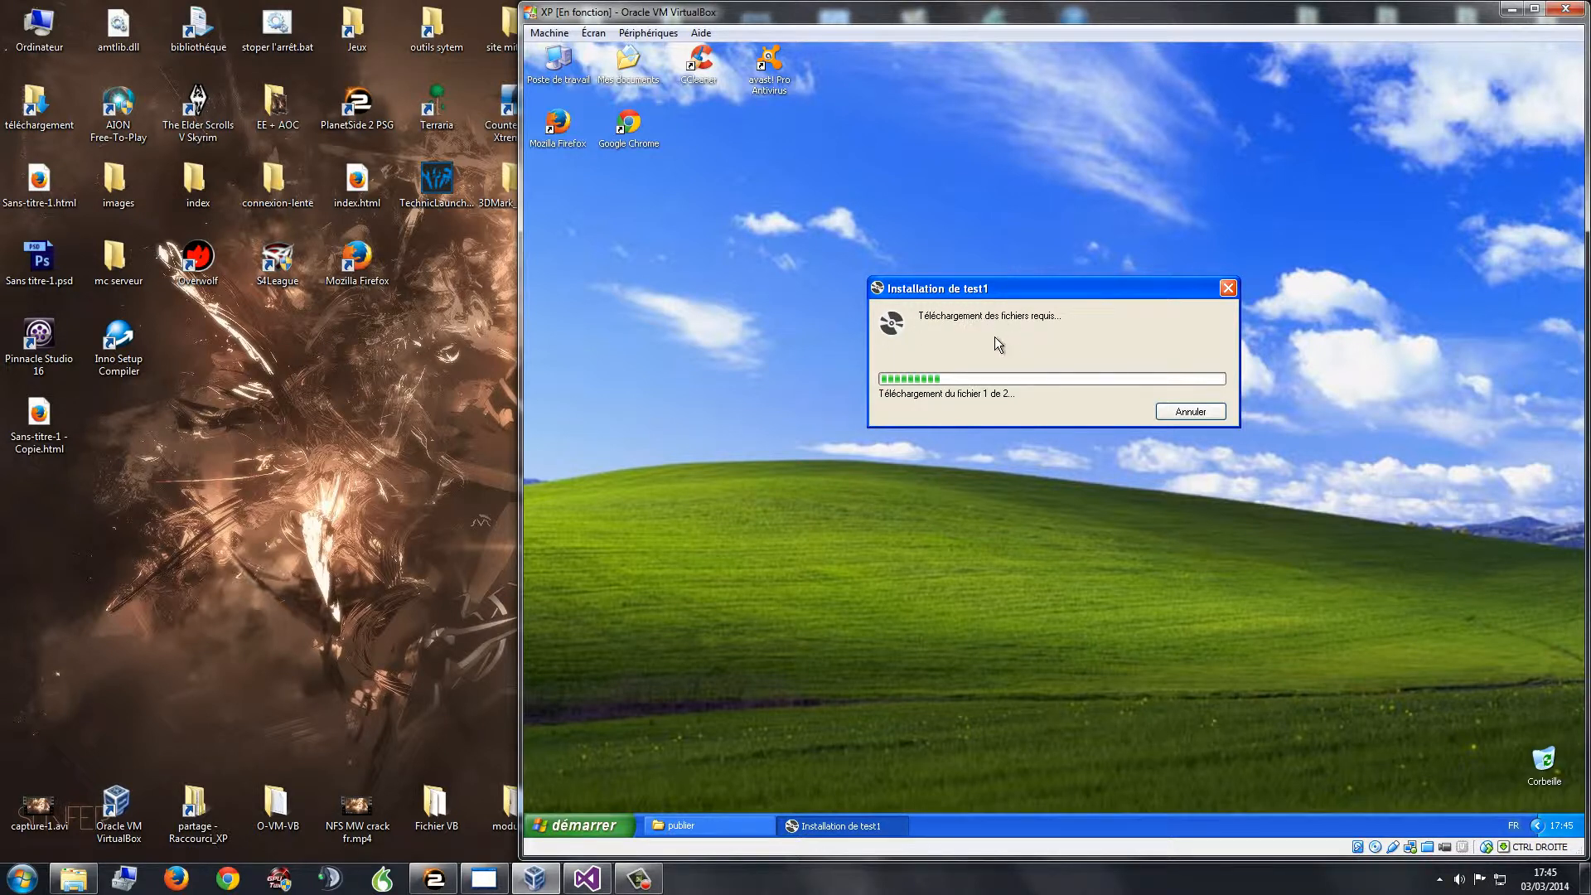
{"action": "left_click_drag", "start_coordinate": [971, 288], "coordinate": [1033, 204]}
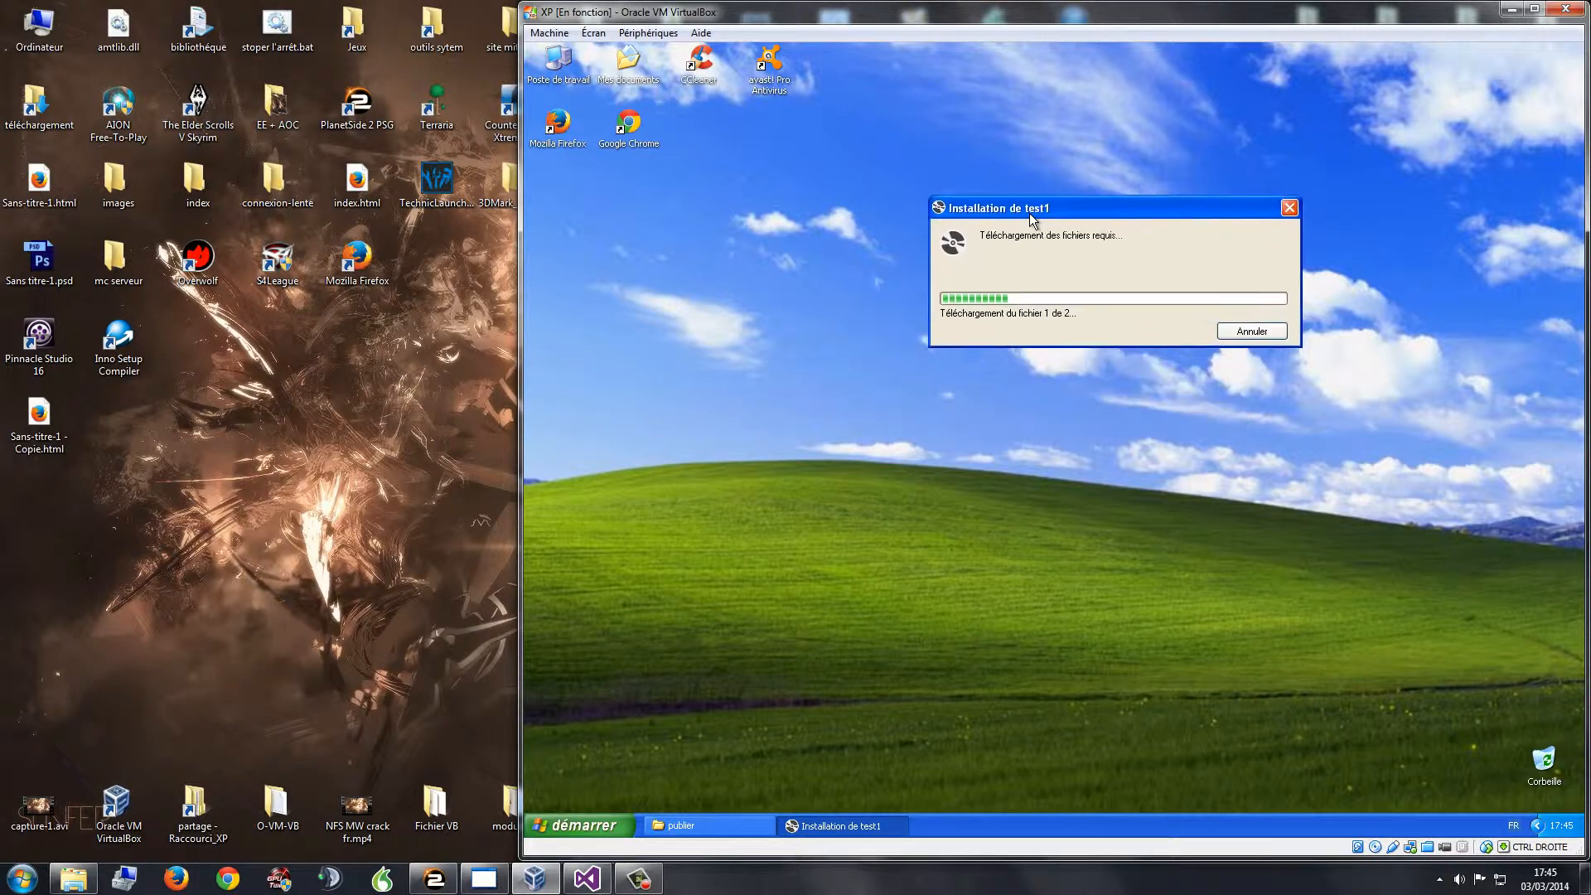
{"action": "left_click", "coordinate": [758, 713]}
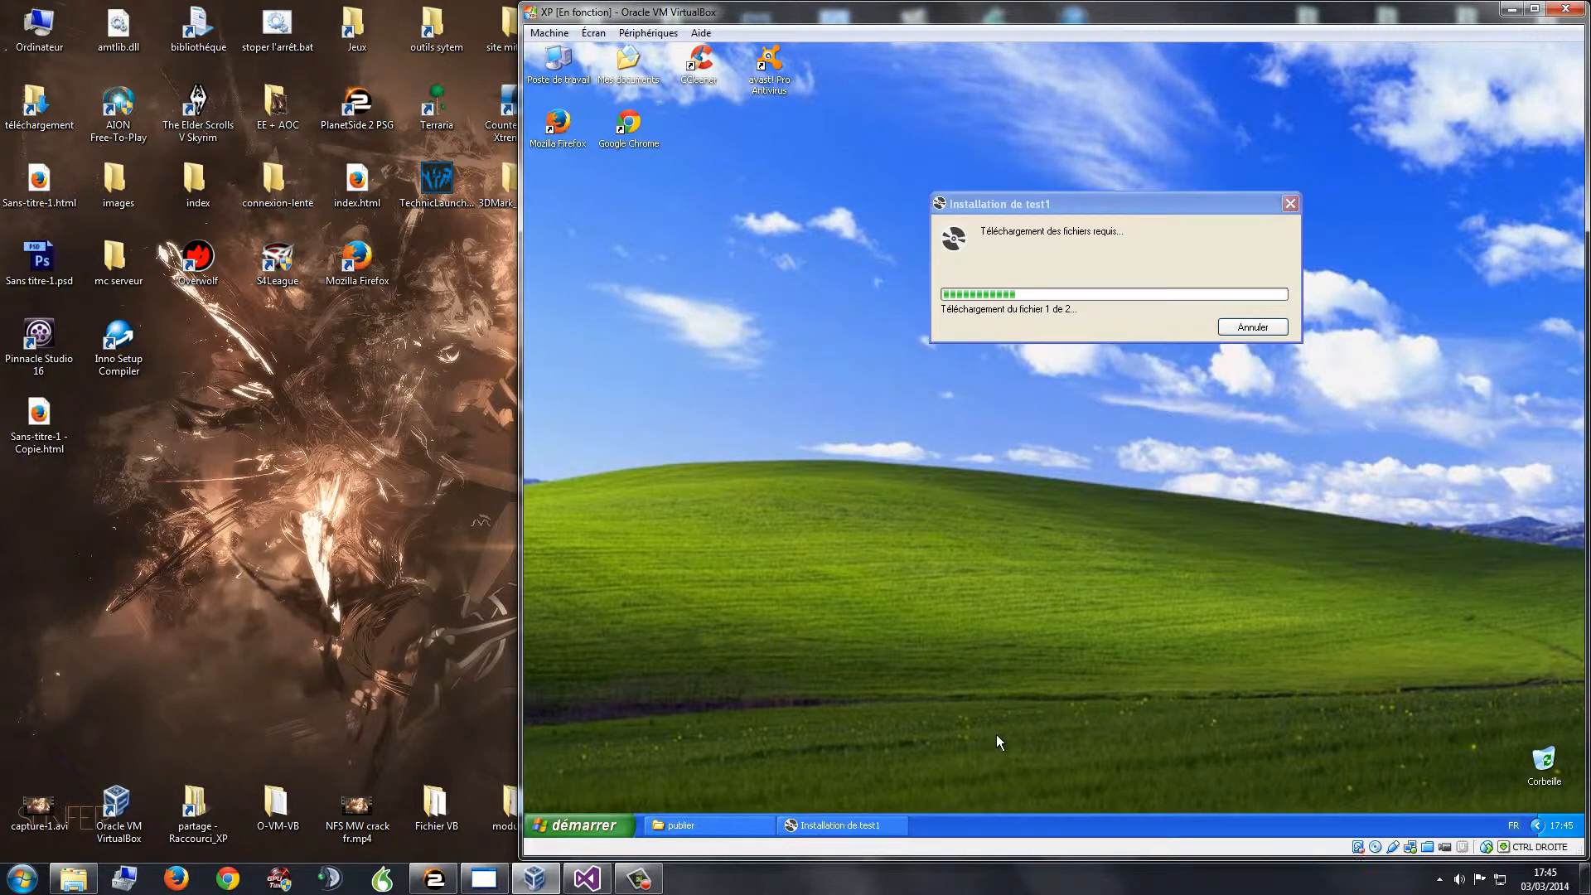
{"action": "left_click", "coordinate": [1537, 826]}
{"action": "left_click", "coordinate": [1493, 825]}
{"action": "left_click_drag", "start_coordinate": [1098, 207], "coordinate": [1070, 230]}
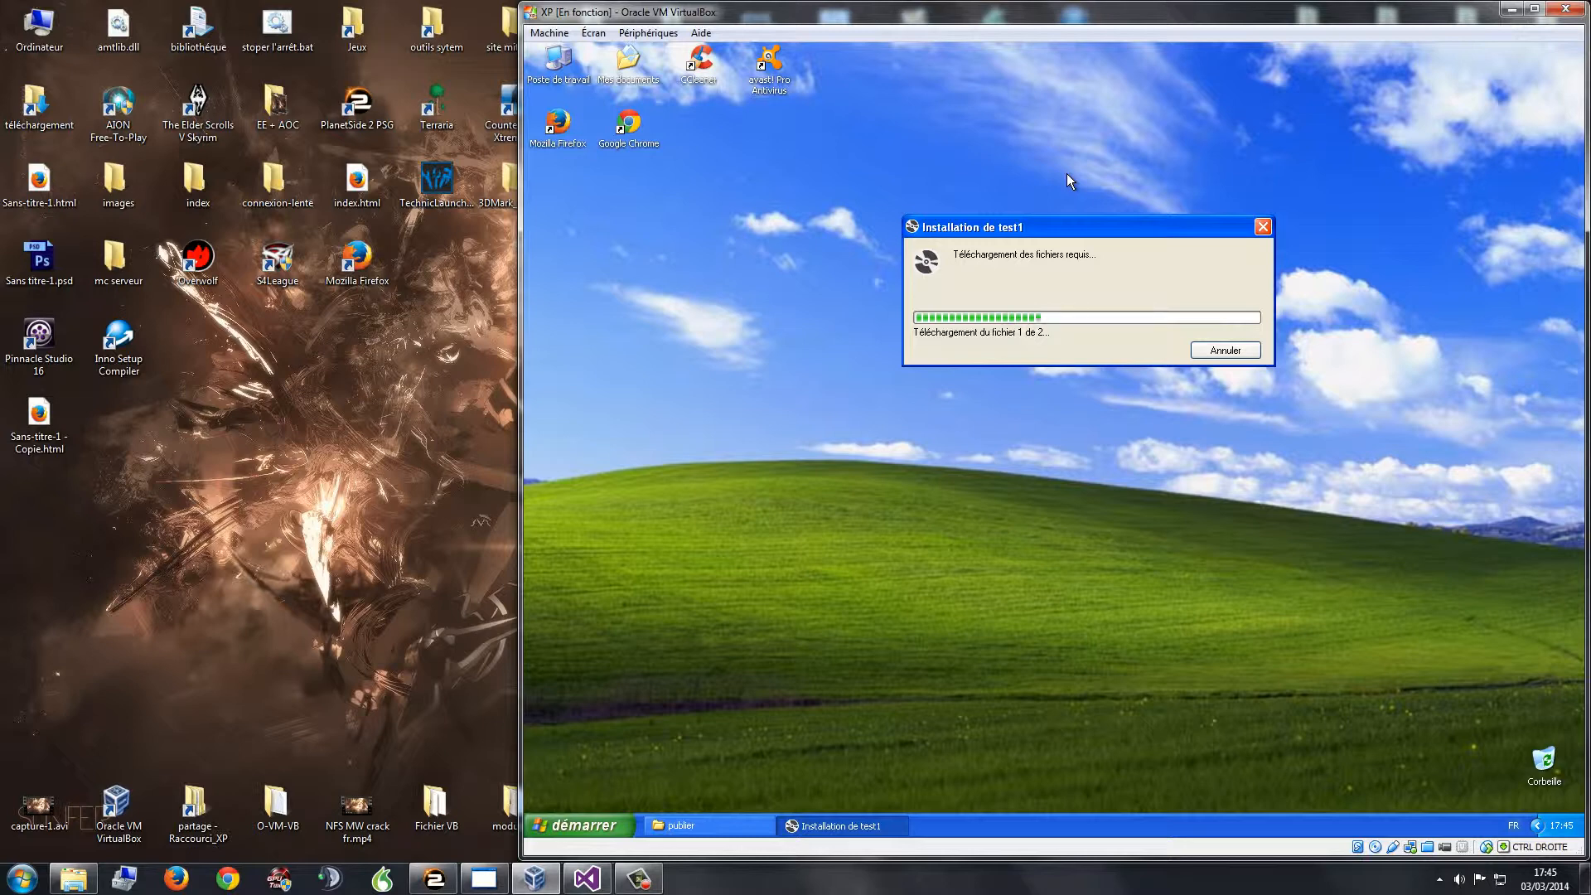
Switch to Visual Studio to view the Form1 design, and return to the installation in the virtual machine
{"action": "left_click", "coordinate": [587, 878]}
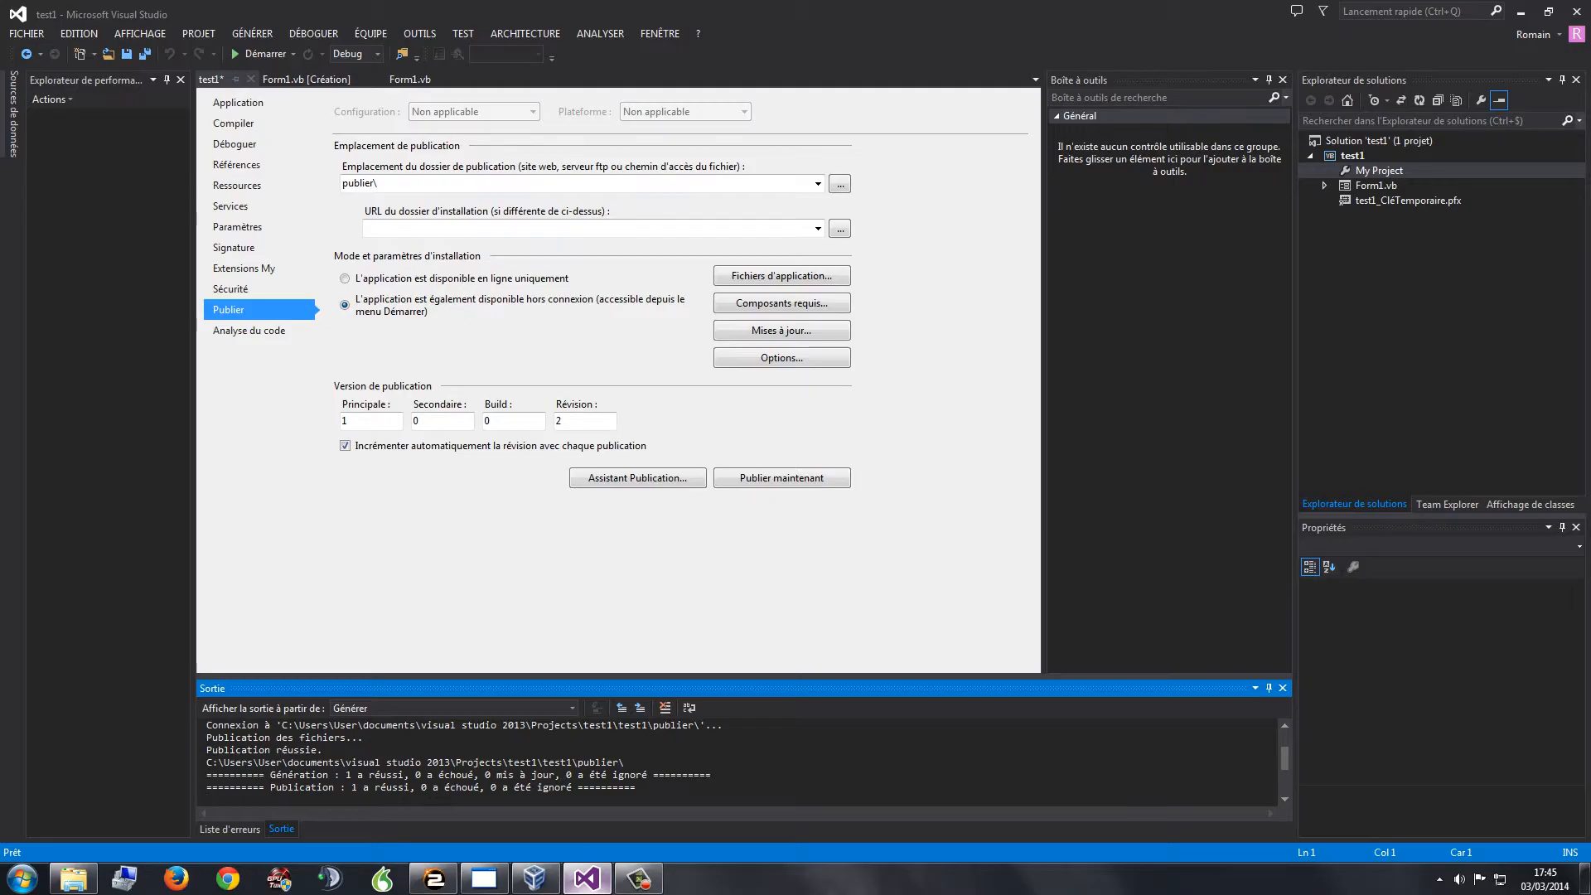
{"action": "left_click", "coordinate": [306, 79]}
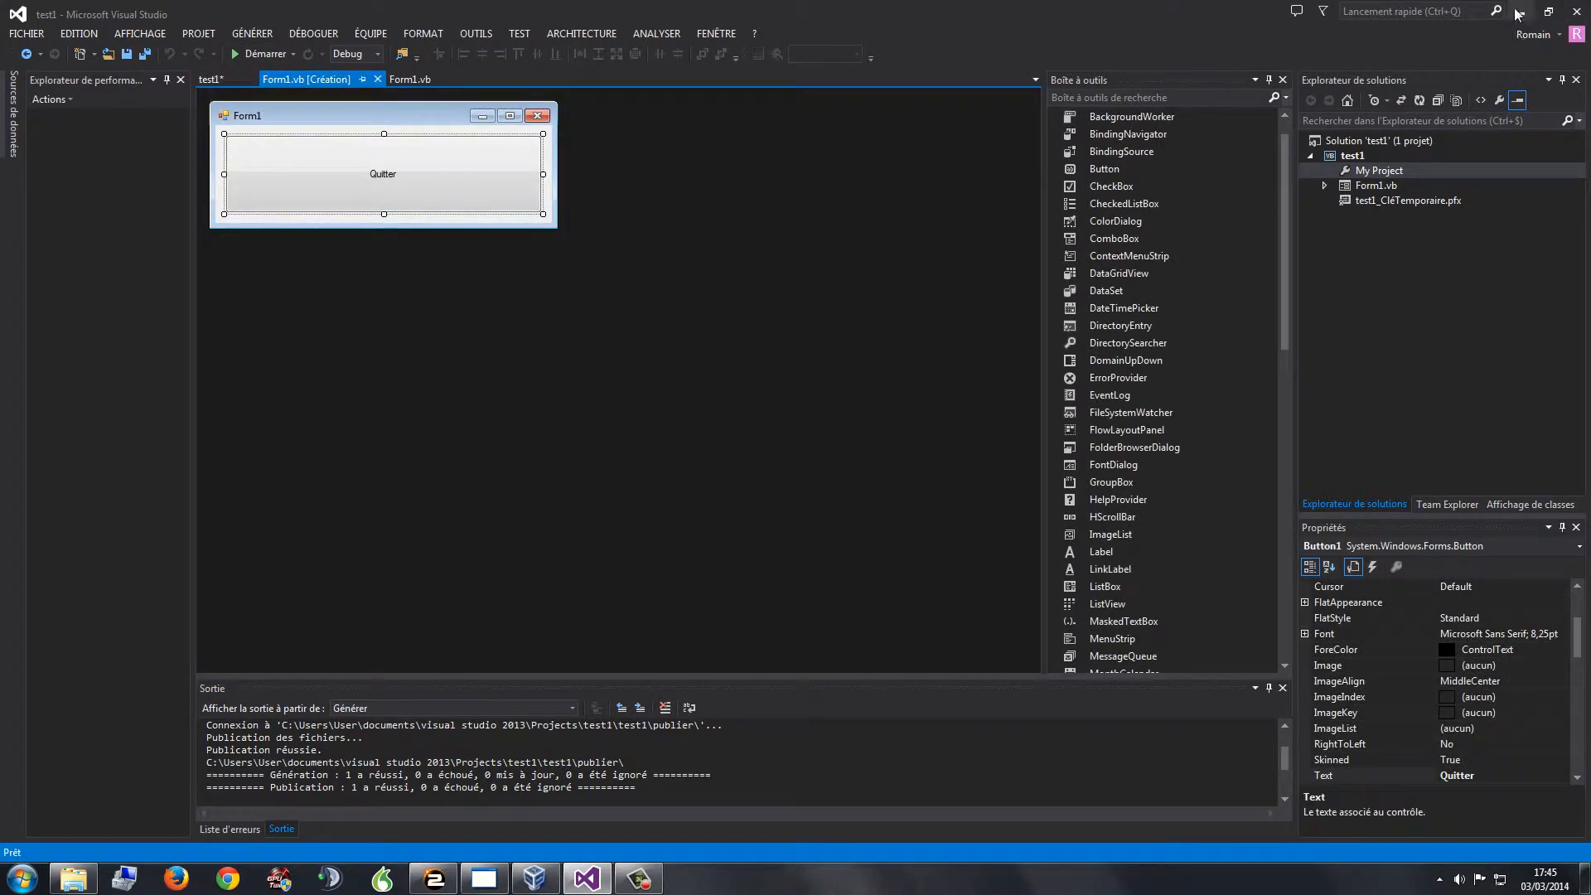
{"action": "left_click", "coordinate": [445, 119]}
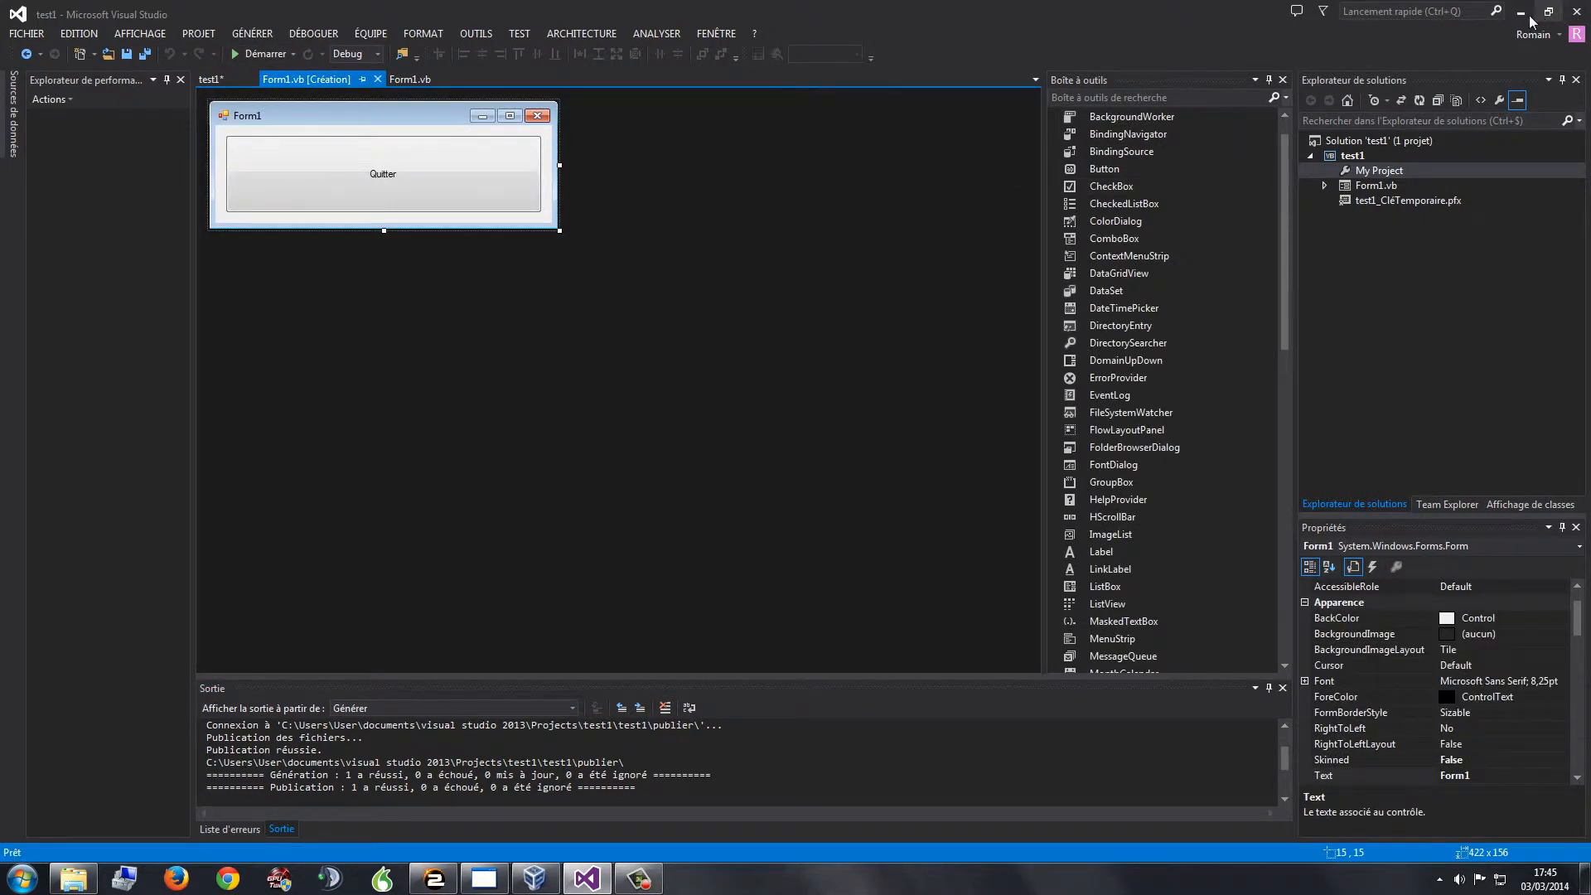
{"action": "left_click", "coordinate": [1521, 11]}
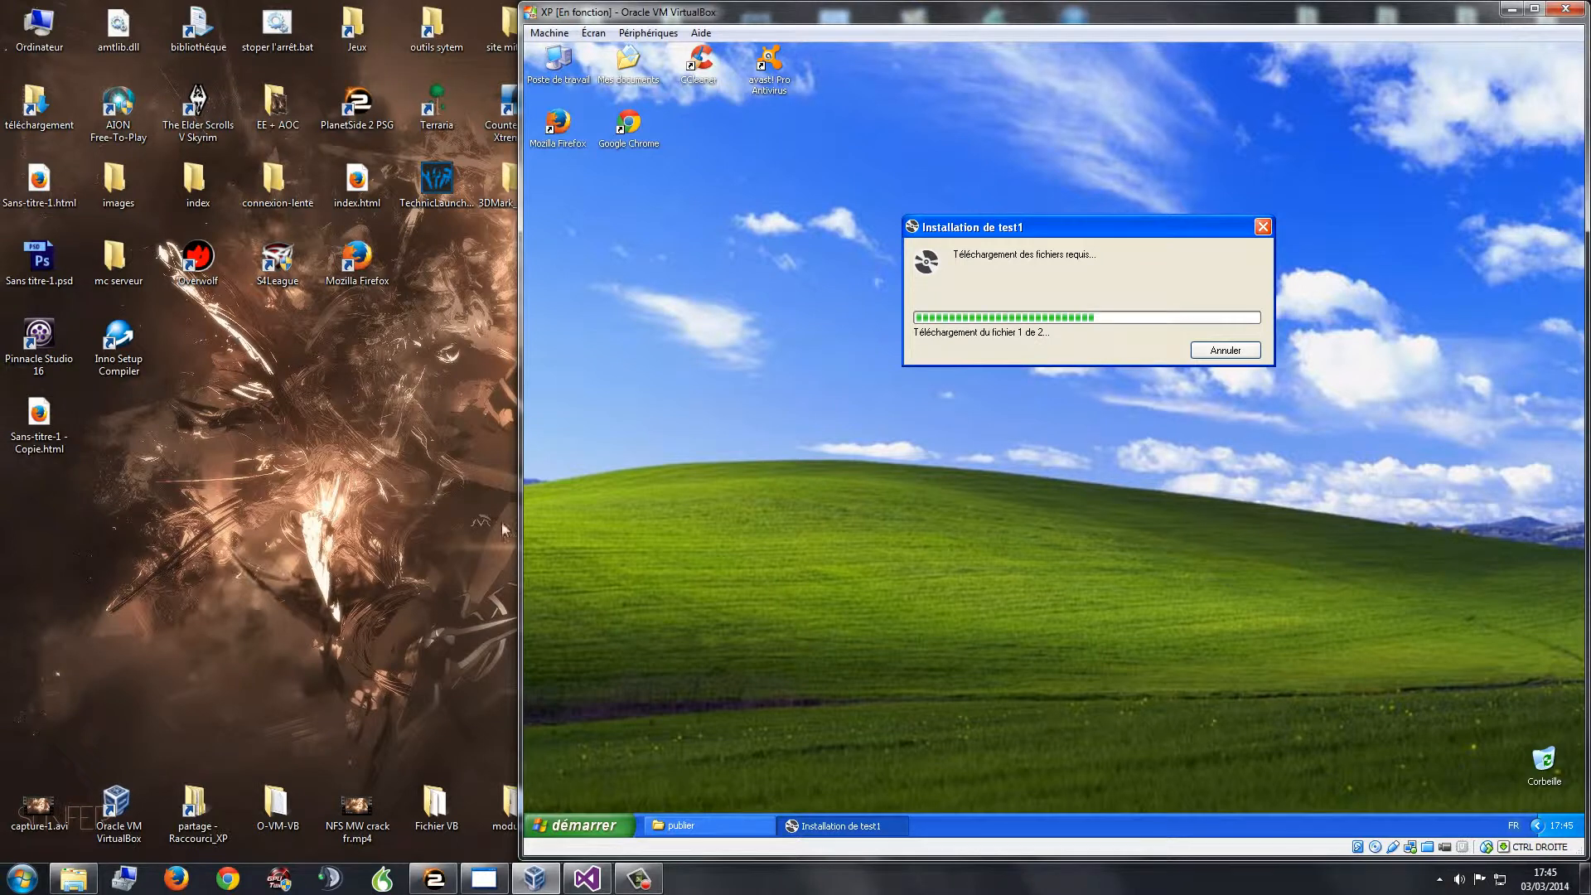
Open the VirtualBox machine manager and view the XP machine's configuration details
{"action": "double_click", "coordinate": [116, 802]}
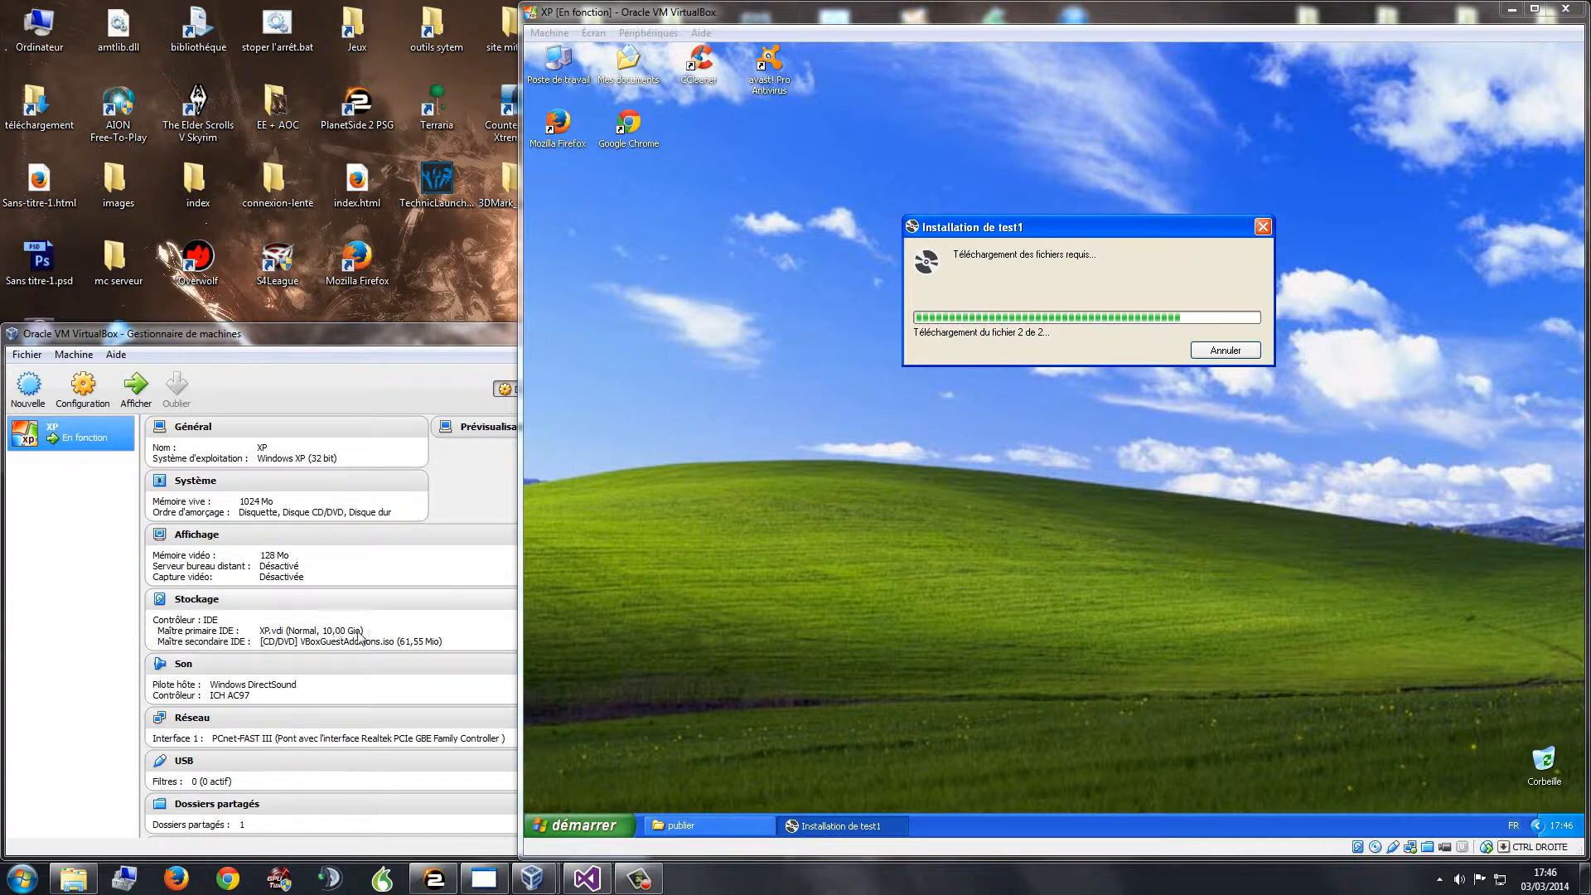
{"action": "left_click", "coordinate": [68, 663]}
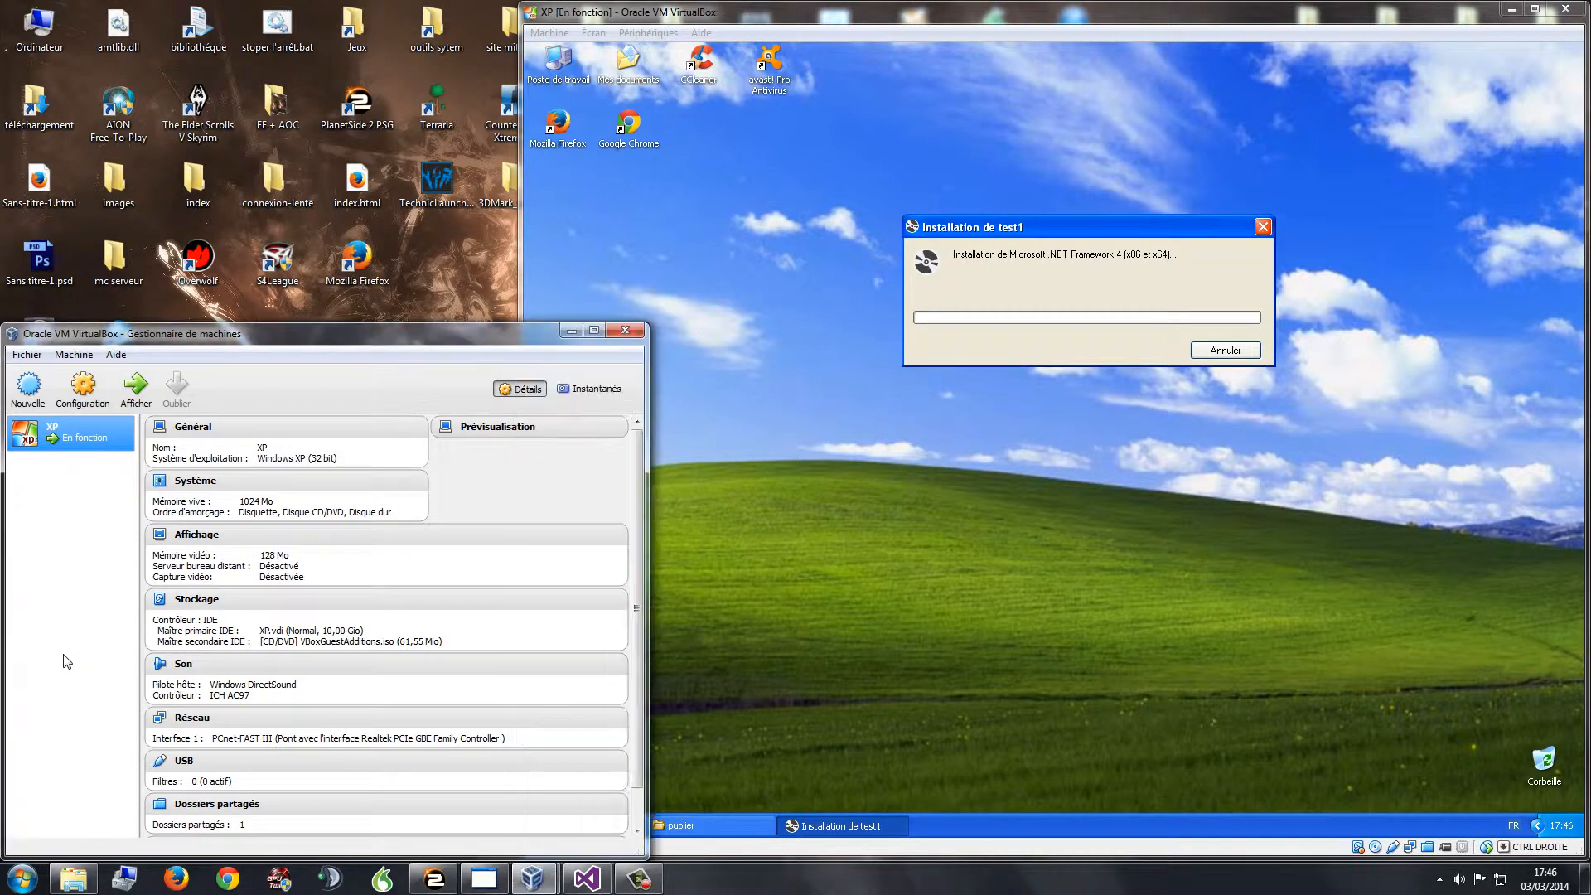
Review the remaining configuration details of the XP machine and close the VirtualBox machine manager
{"action": "scroll", "coordinate": [343, 651], "scroll_direction": "down", "scroll_amount": 1}
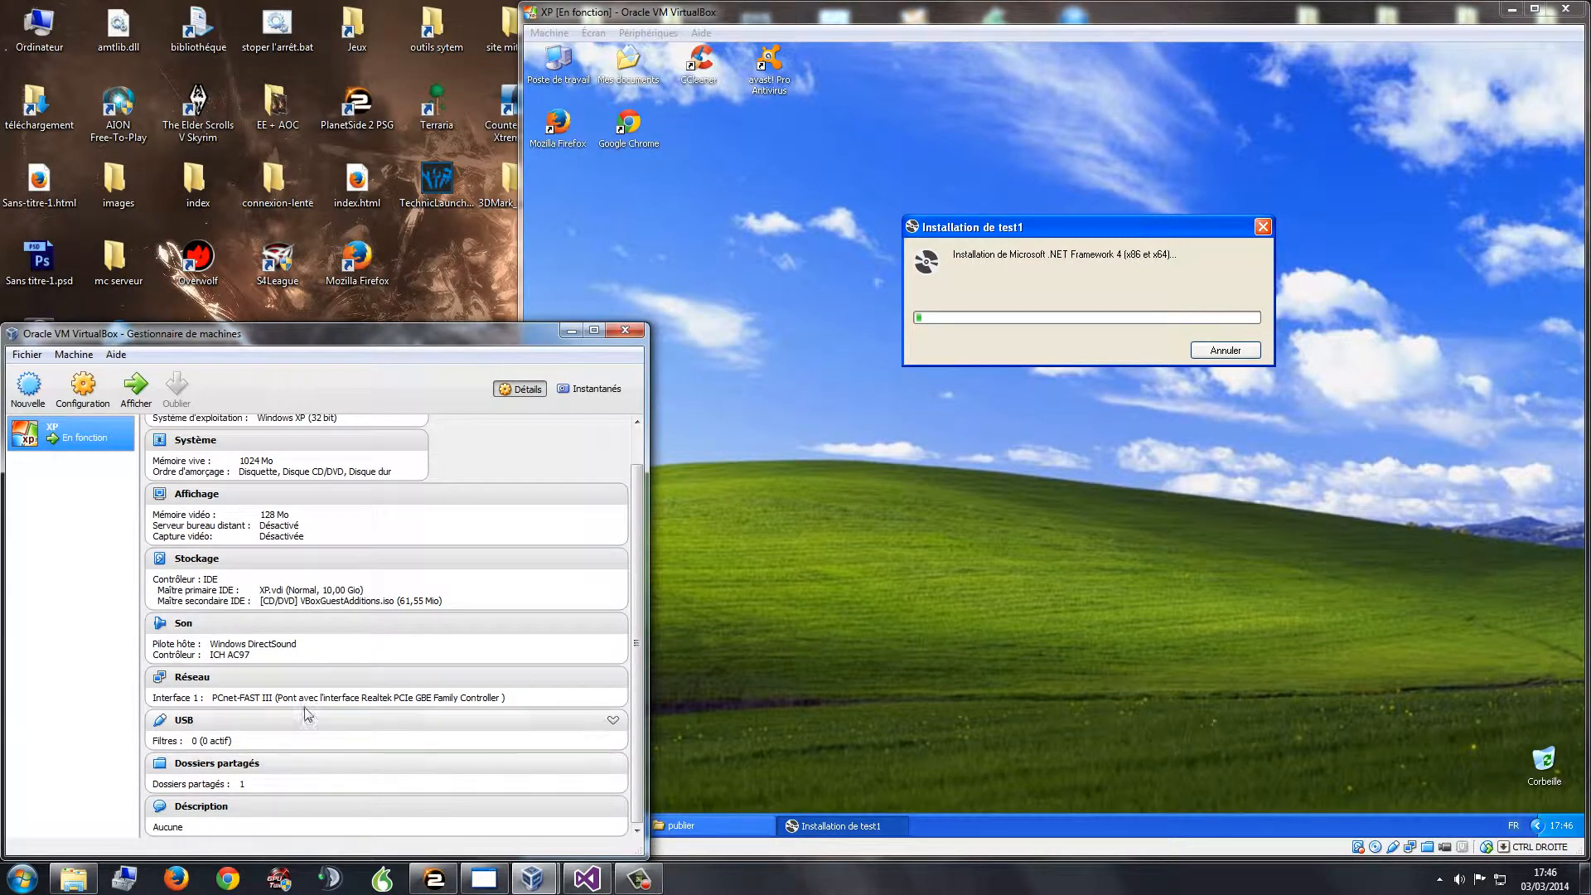
{"action": "scroll", "coordinate": [315, 696], "scroll_direction": "up", "scroll_amount": 1}
{"action": "left_click", "coordinate": [613, 334]}
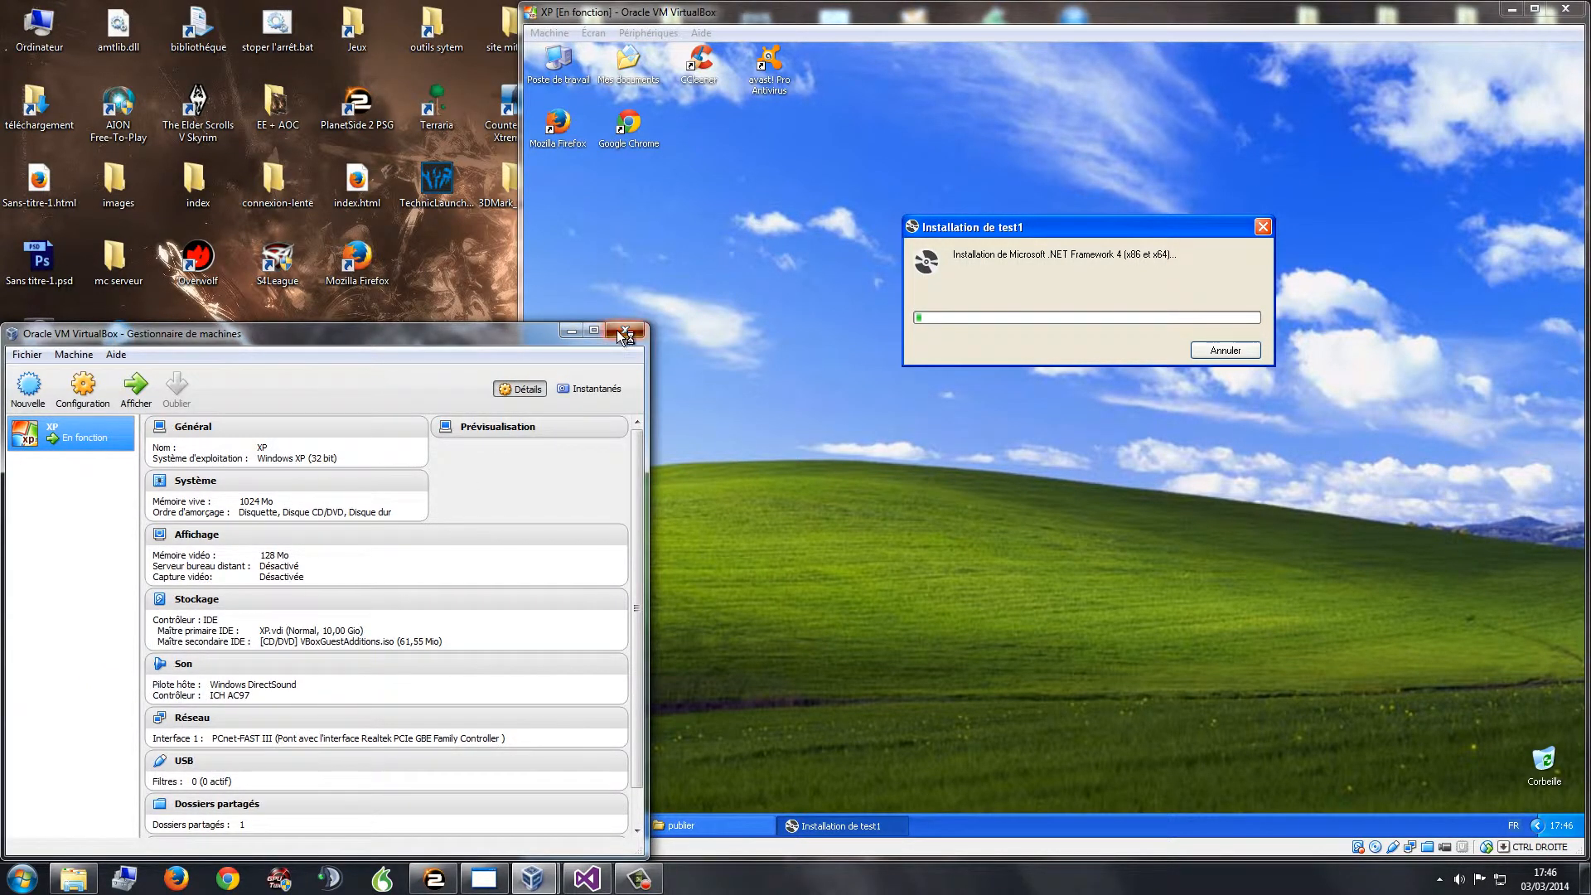
{"action": "left_click_drag", "start_coordinate": [1010, 234], "coordinate": [1059, 236]}
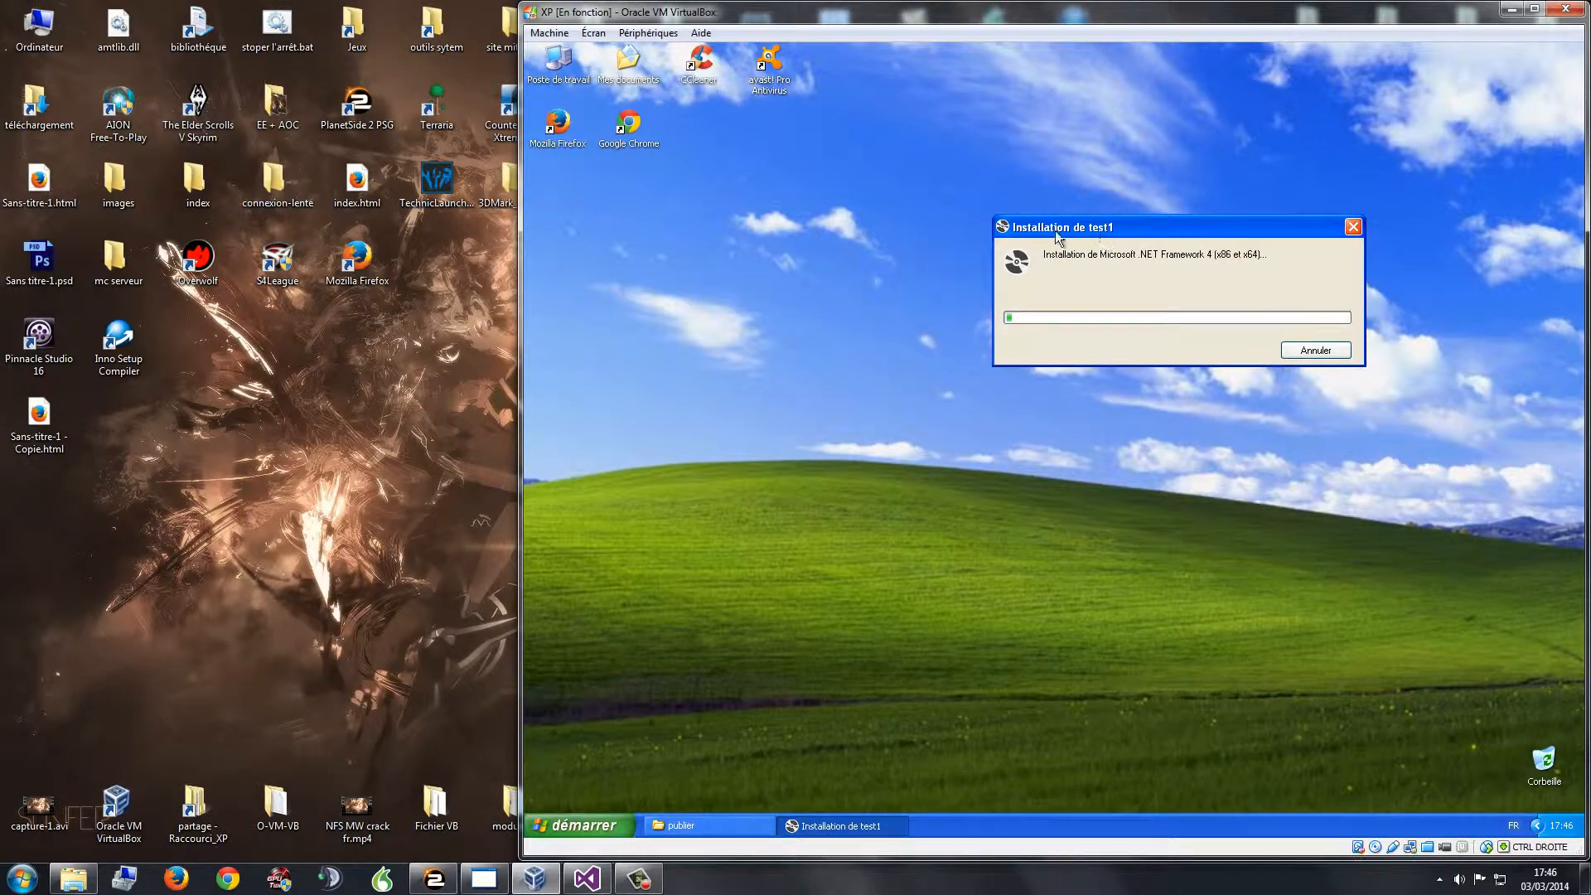
Check the free space of the shared E: drive and the local C: drive in Poste de travail, and close it
{"action": "double_click", "coordinate": [572, 78]}
{"action": "left_click", "coordinate": [883, 456]}
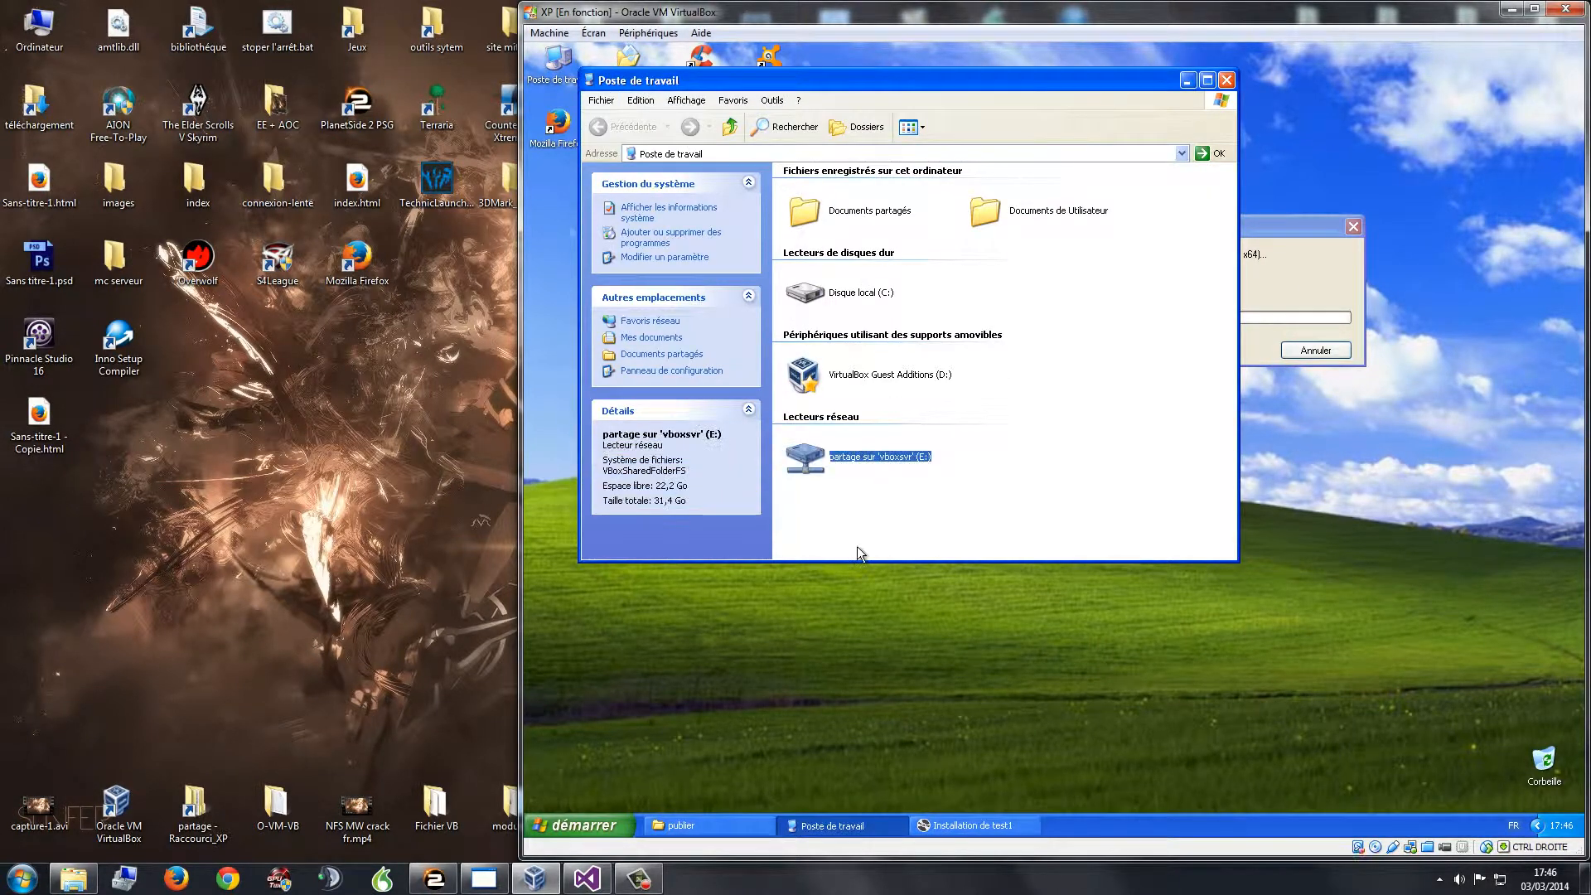
{"action": "left_click", "coordinate": [855, 610]}
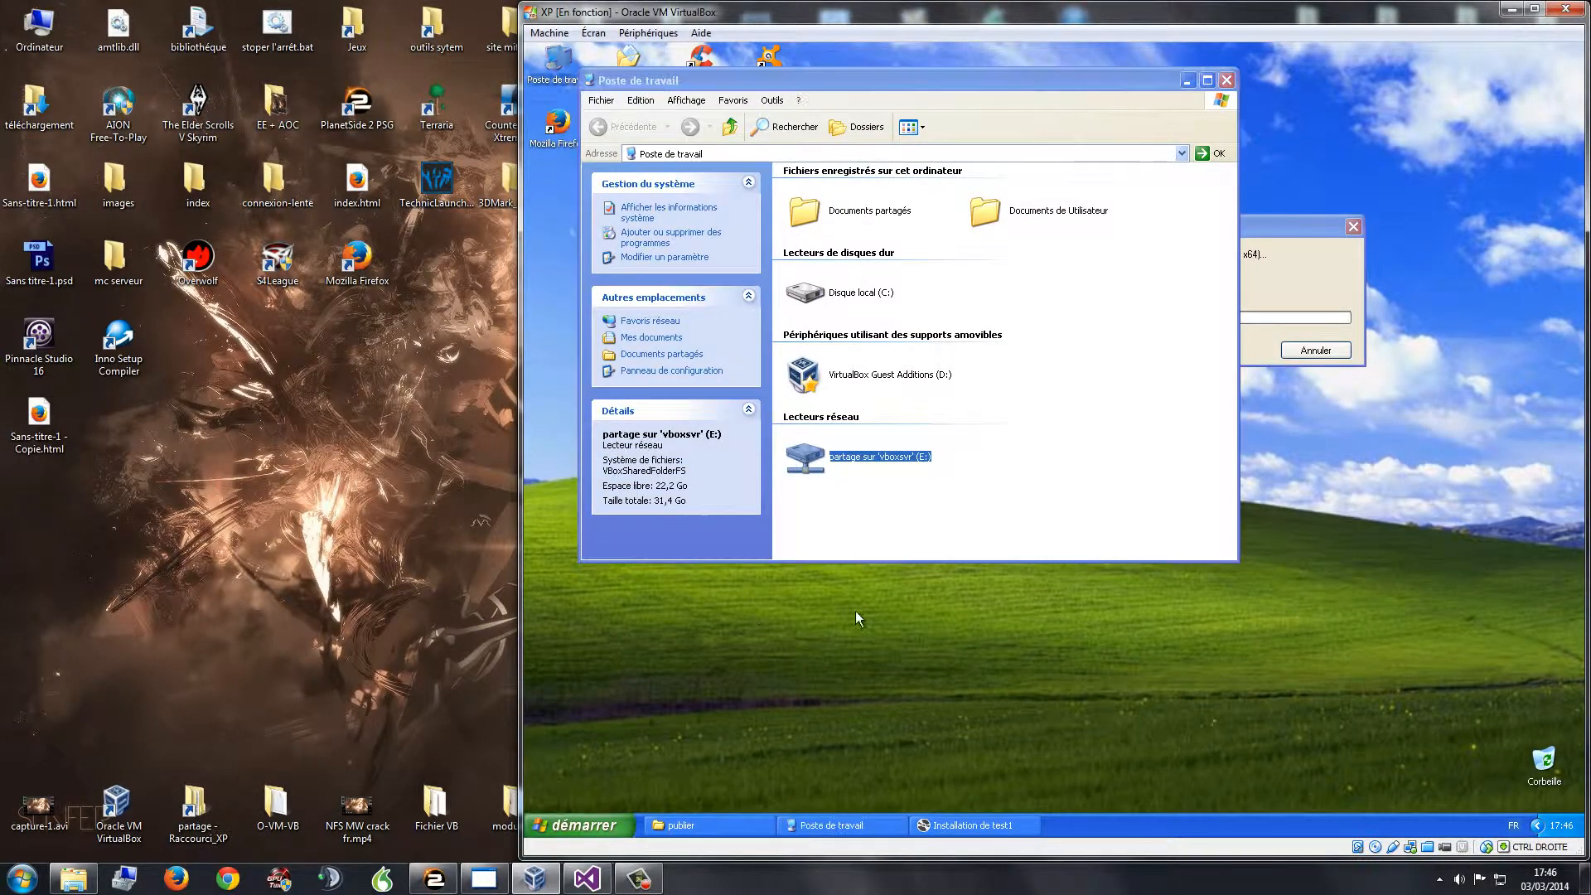
{"action": "left_click", "coordinate": [1112, 386]}
{"action": "left_click", "coordinate": [861, 293]}
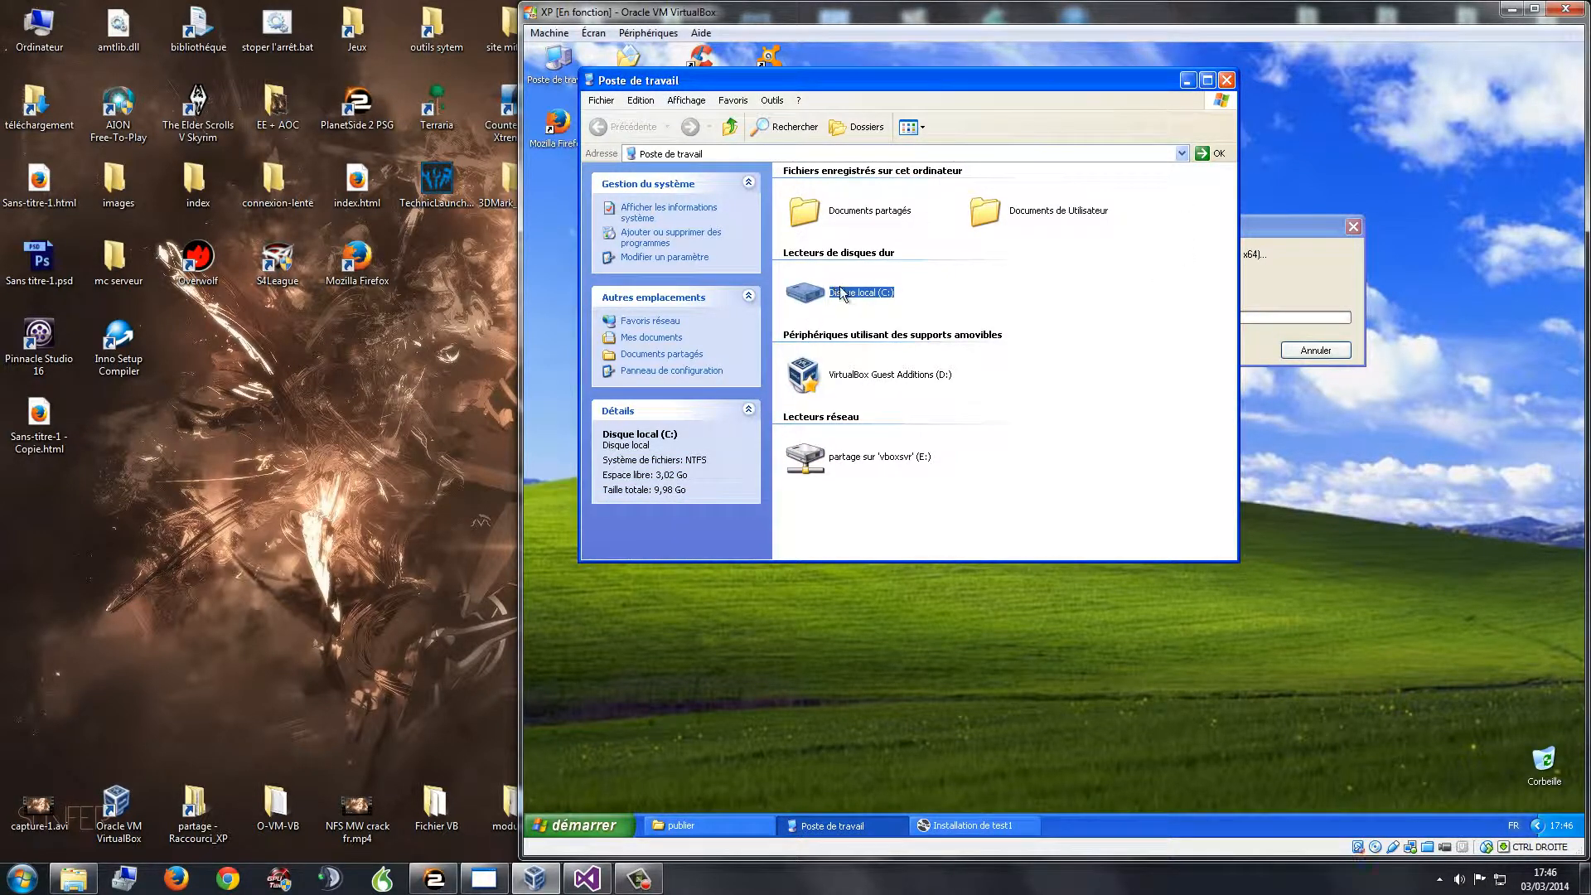
{"action": "left_click", "coordinate": [1226, 80]}
{"action": "left_click_drag", "start_coordinate": [1158, 227], "coordinate": [813, 261]}
{"action": "left_click_drag", "start_coordinate": [772, 339], "coordinate": [689, 673]}
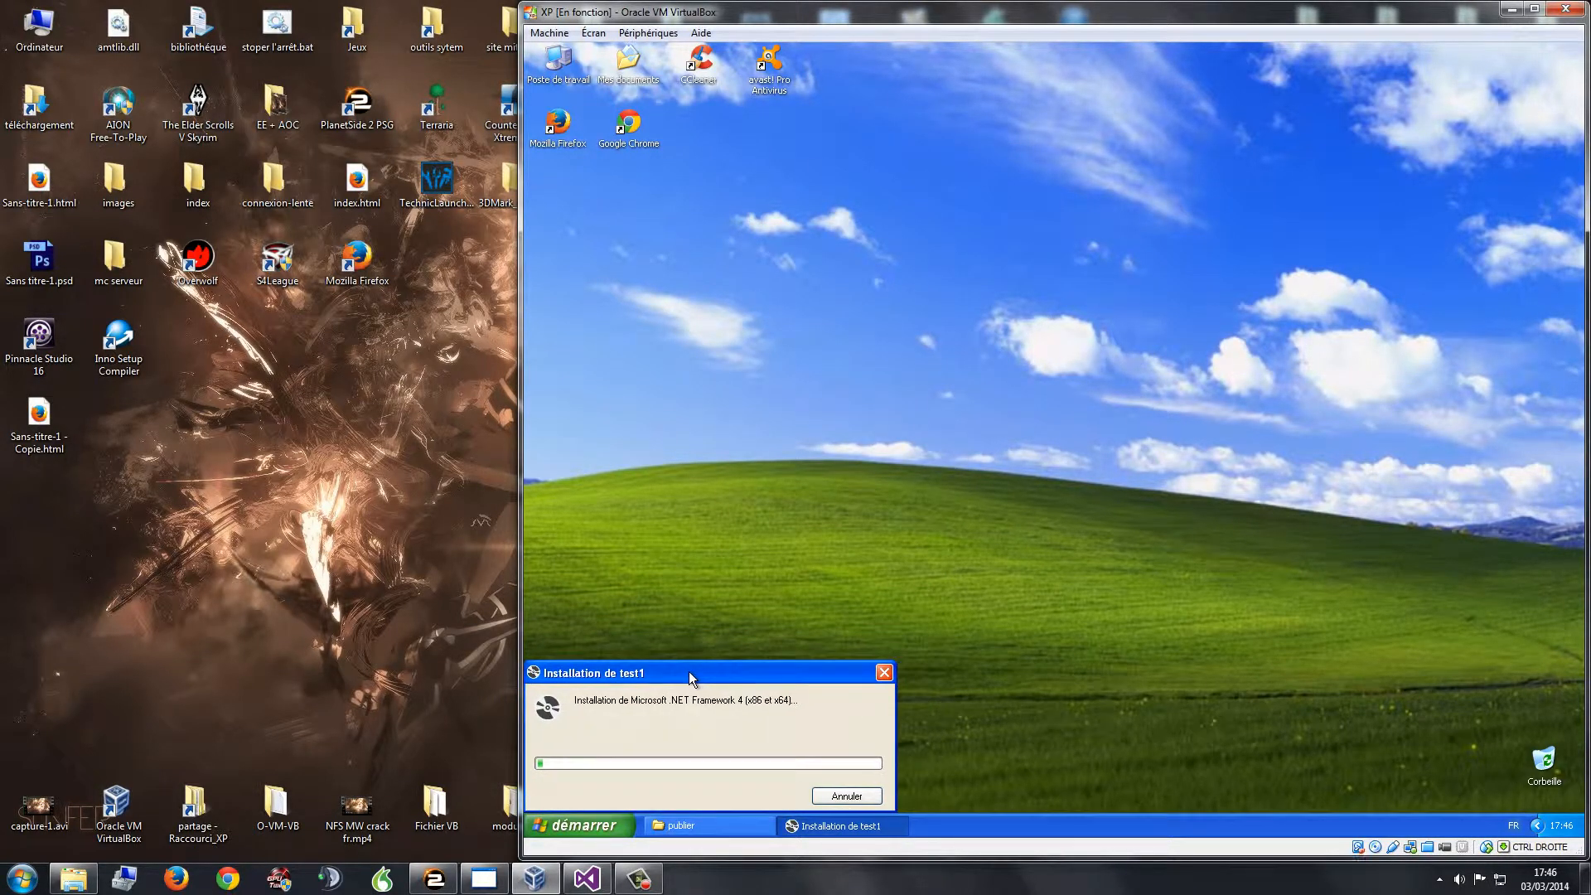
{"action": "left_click", "coordinate": [689, 643]}
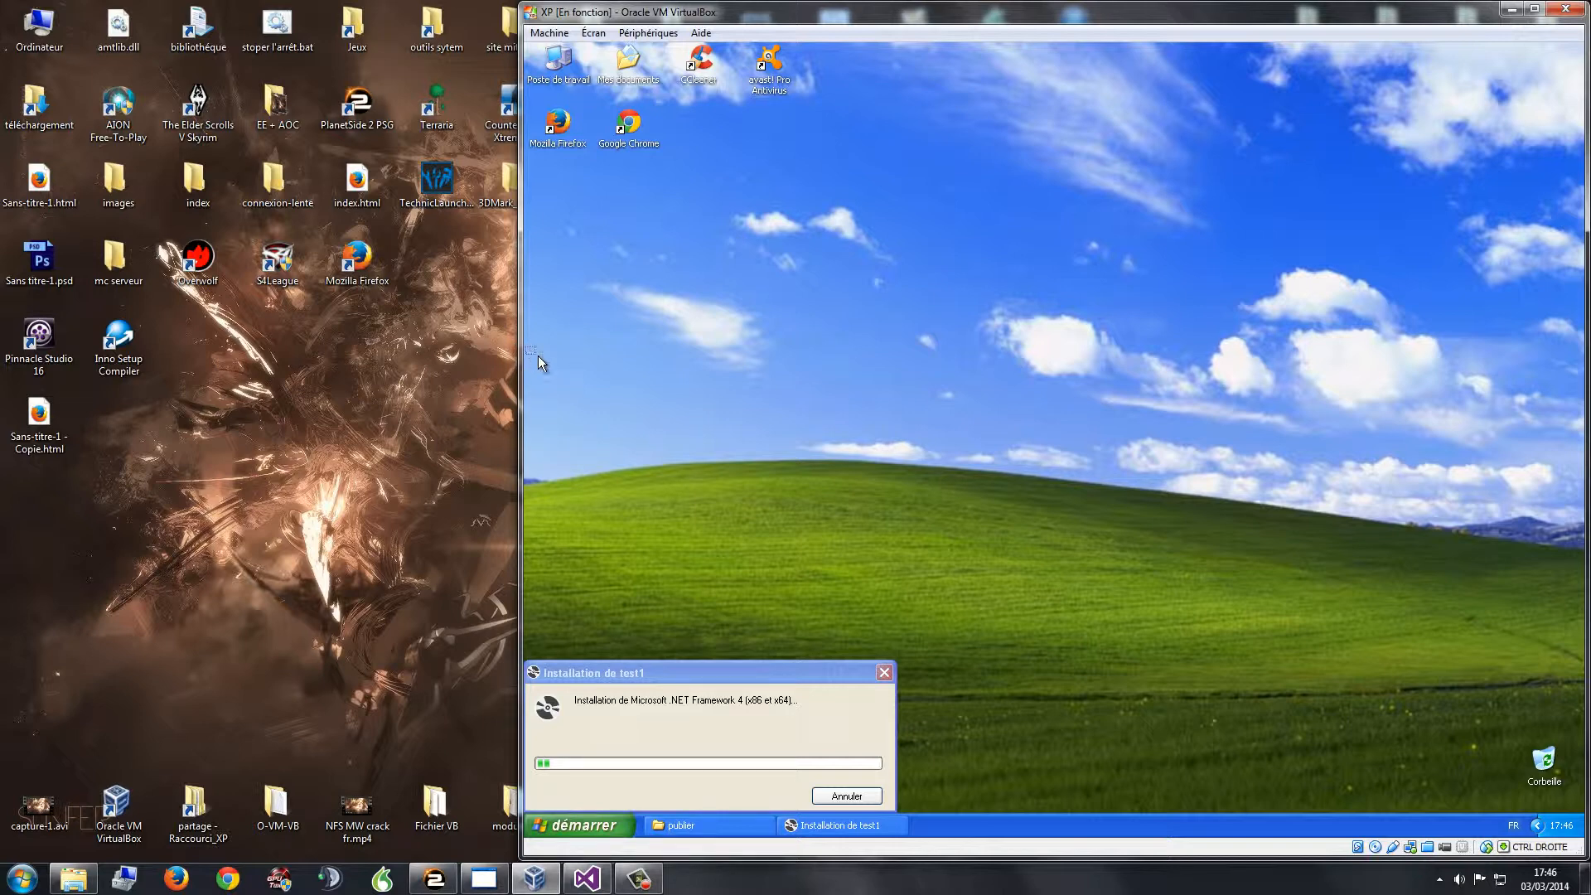
{"action": "left_click_drag", "start_coordinate": [691, 663], "coordinate": [1036, 232]}
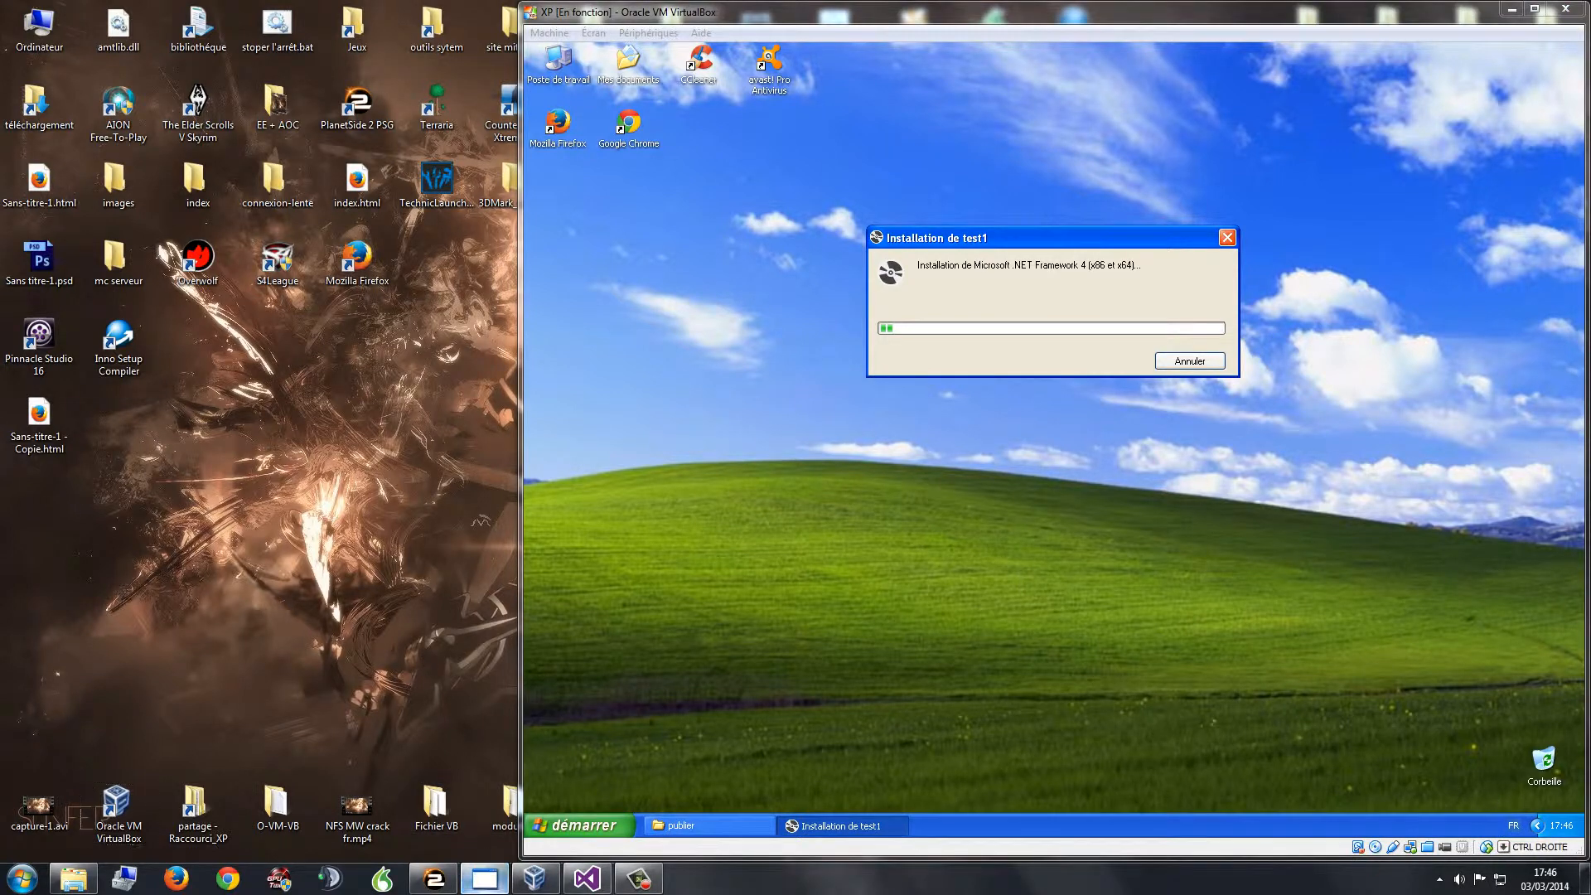
{"action": "left_click", "coordinate": [489, 875]}
{"action": "left_click", "coordinate": [485, 876]}
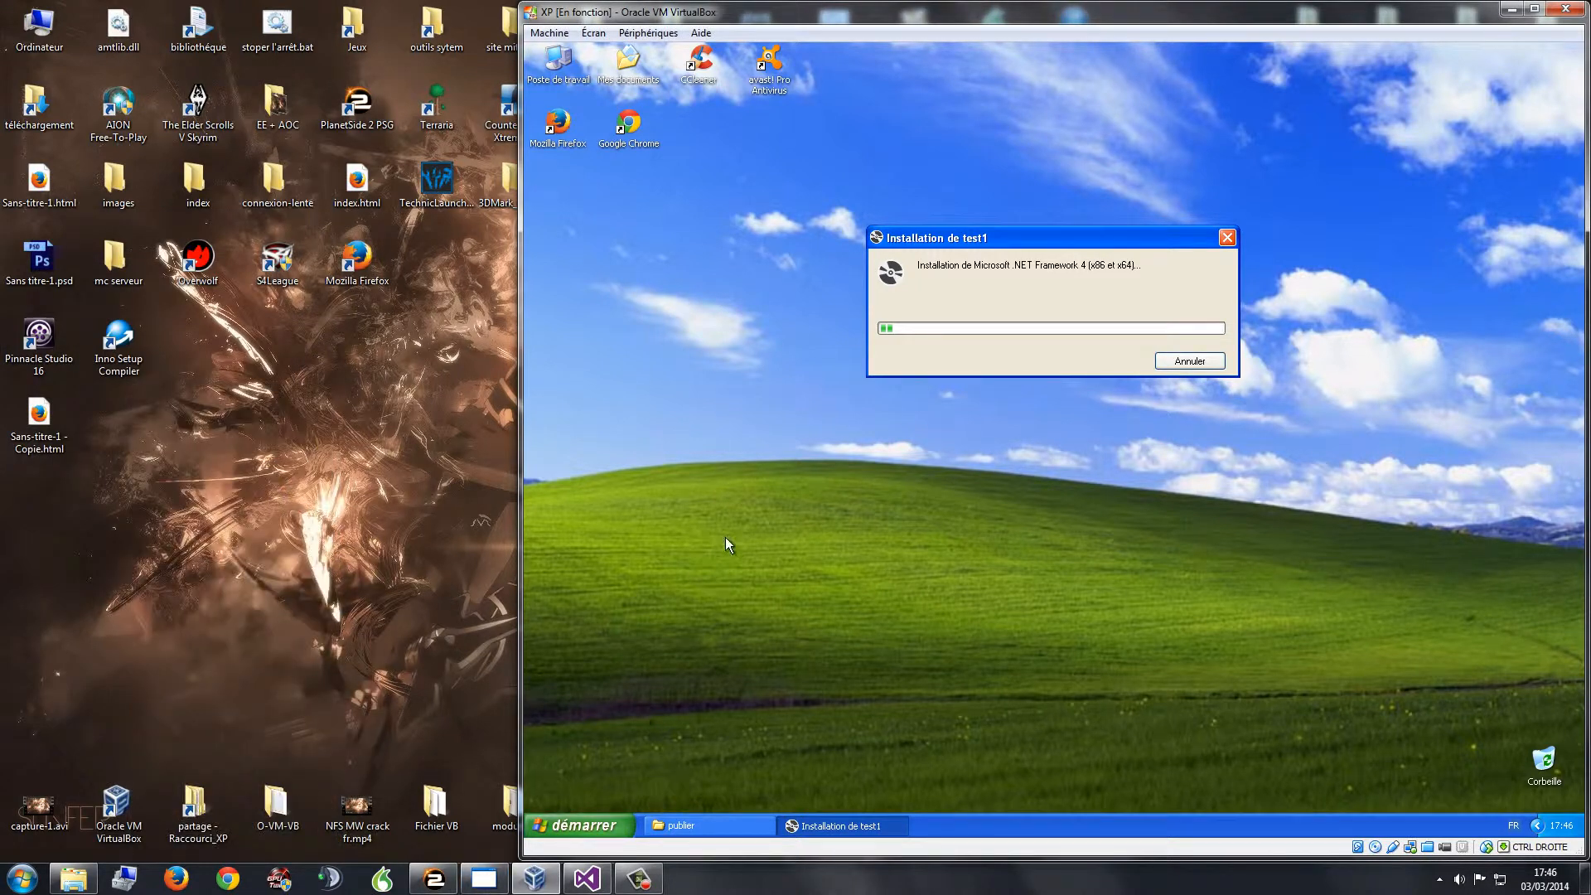
{"action": "mouse_move", "coordinate": [976, 250]}
{"action": "left_mouse_down"}
{"action": "mouse_move", "coordinate": [996, 225]}
{"action": "mouse_move", "coordinate": [979, 240]}
{"action": "mouse_move", "coordinate": [996, 243]}
{"action": "left_mouse_up"}
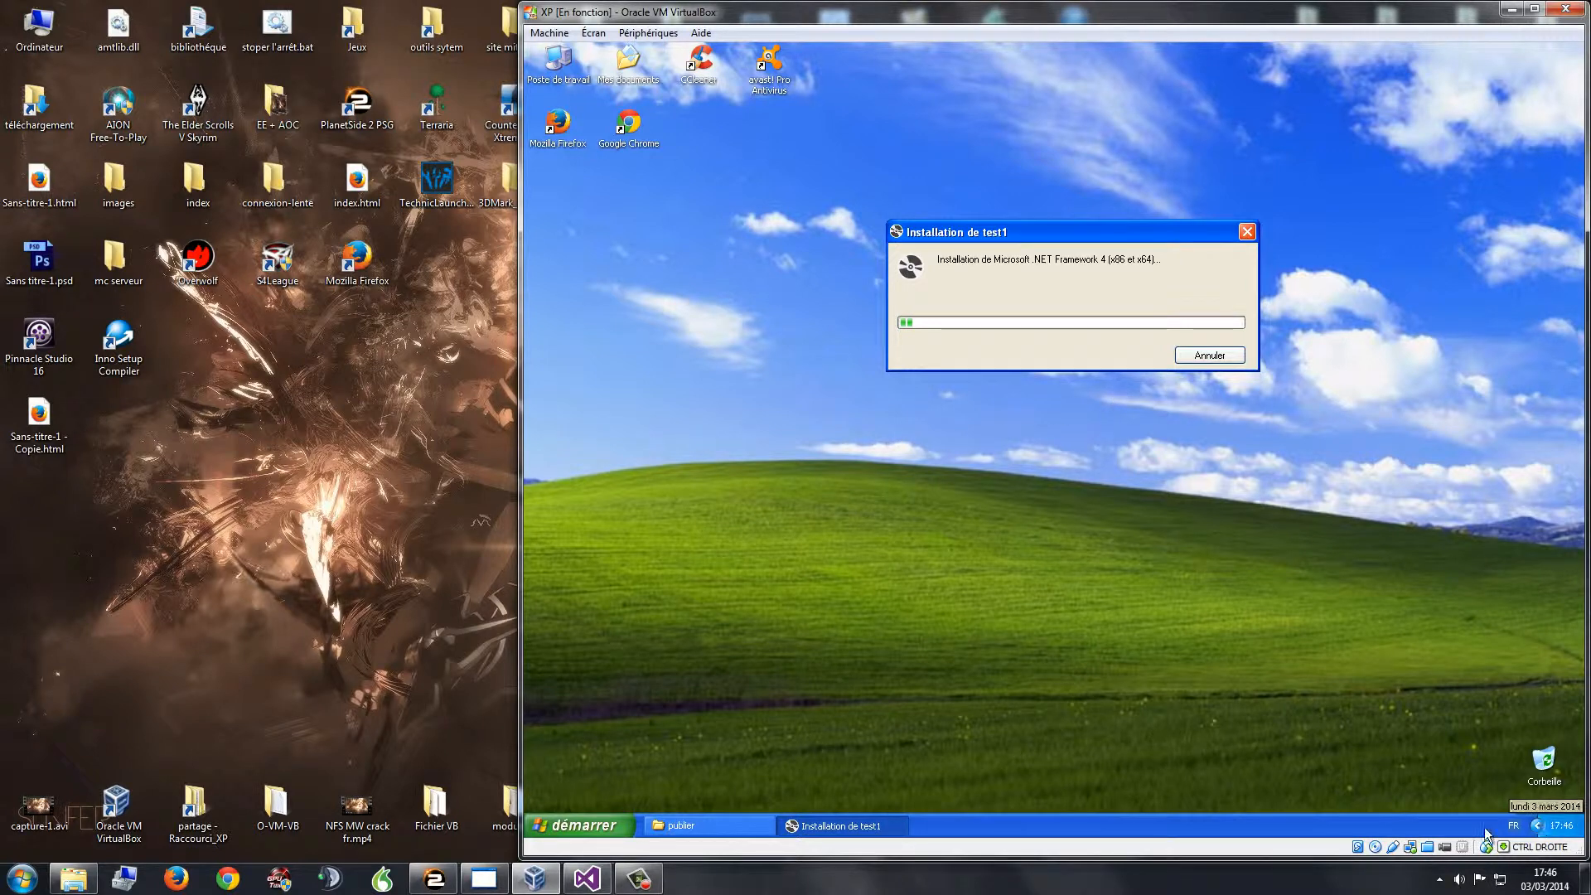
Check the host computer's processor and memory performance in the Windows Task Manager and close it
{"action": "right_click", "coordinate": [1330, 880]}
{"action": "left_click", "coordinate": [1400, 856]}
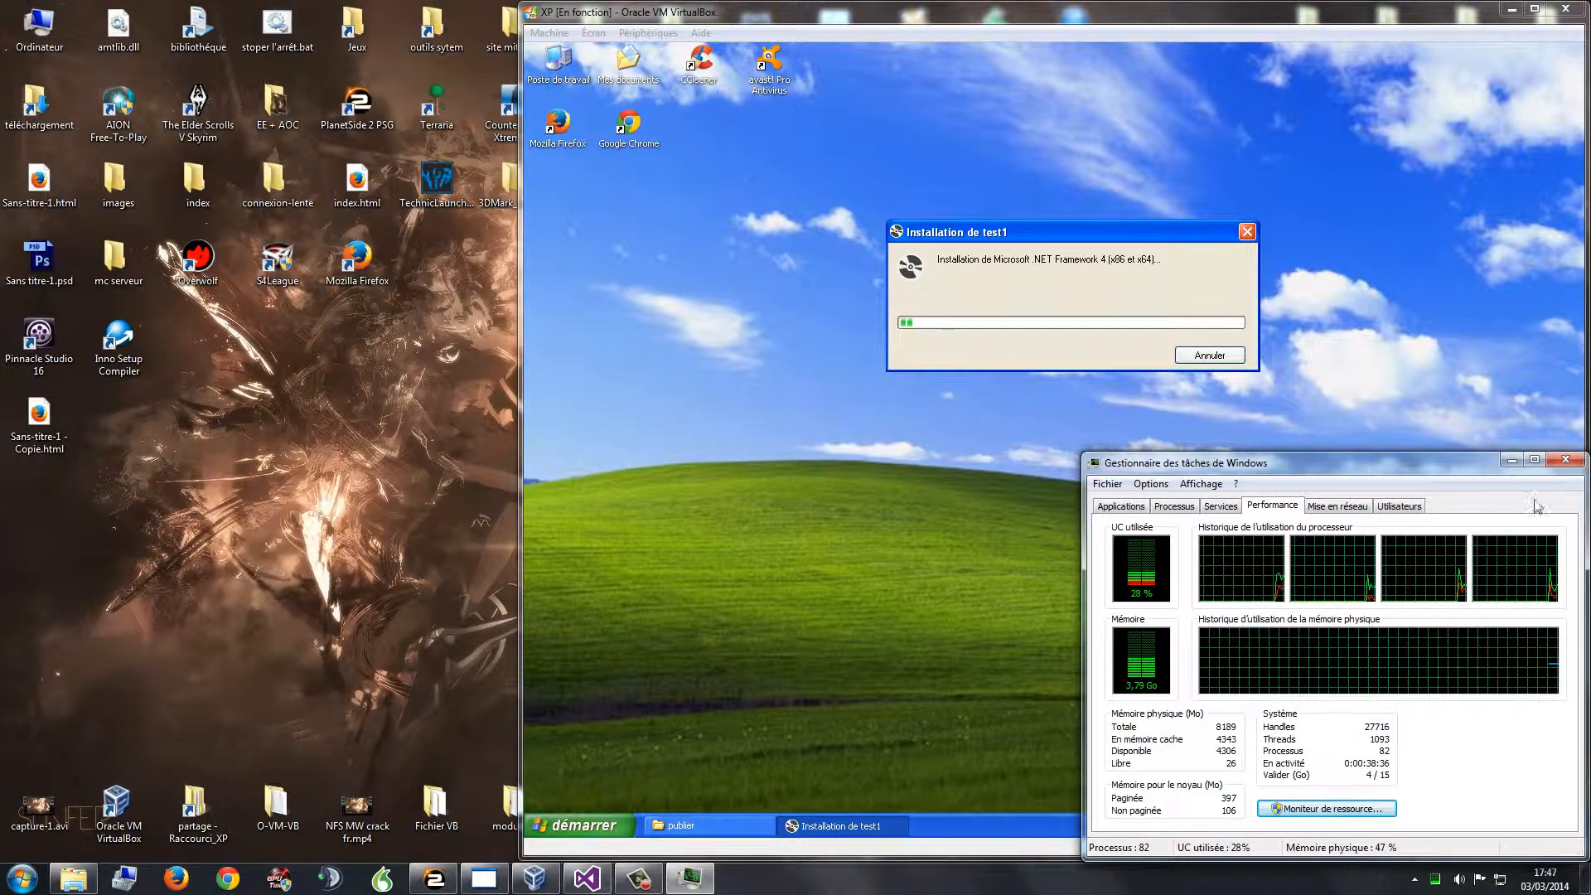
{"action": "left_click", "coordinate": [1565, 461]}
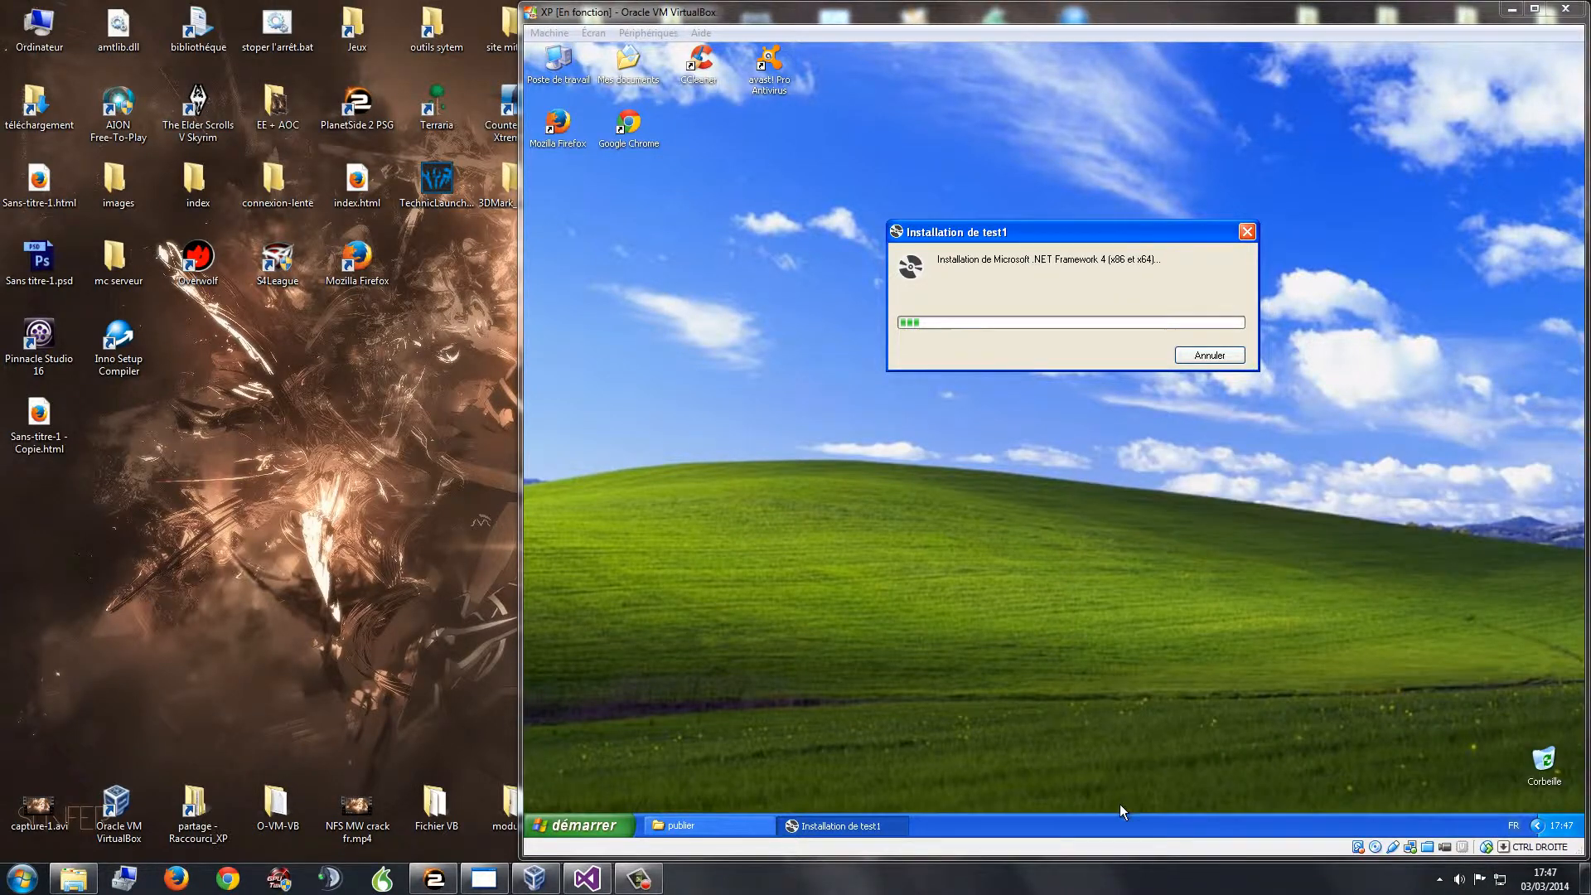
Open the Task Manager inside the XP virtual machine and view its performance, processes and running applications
{"action": "right_click", "coordinate": [1117, 821]}
{"action": "left_click", "coordinate": [1154, 771]}
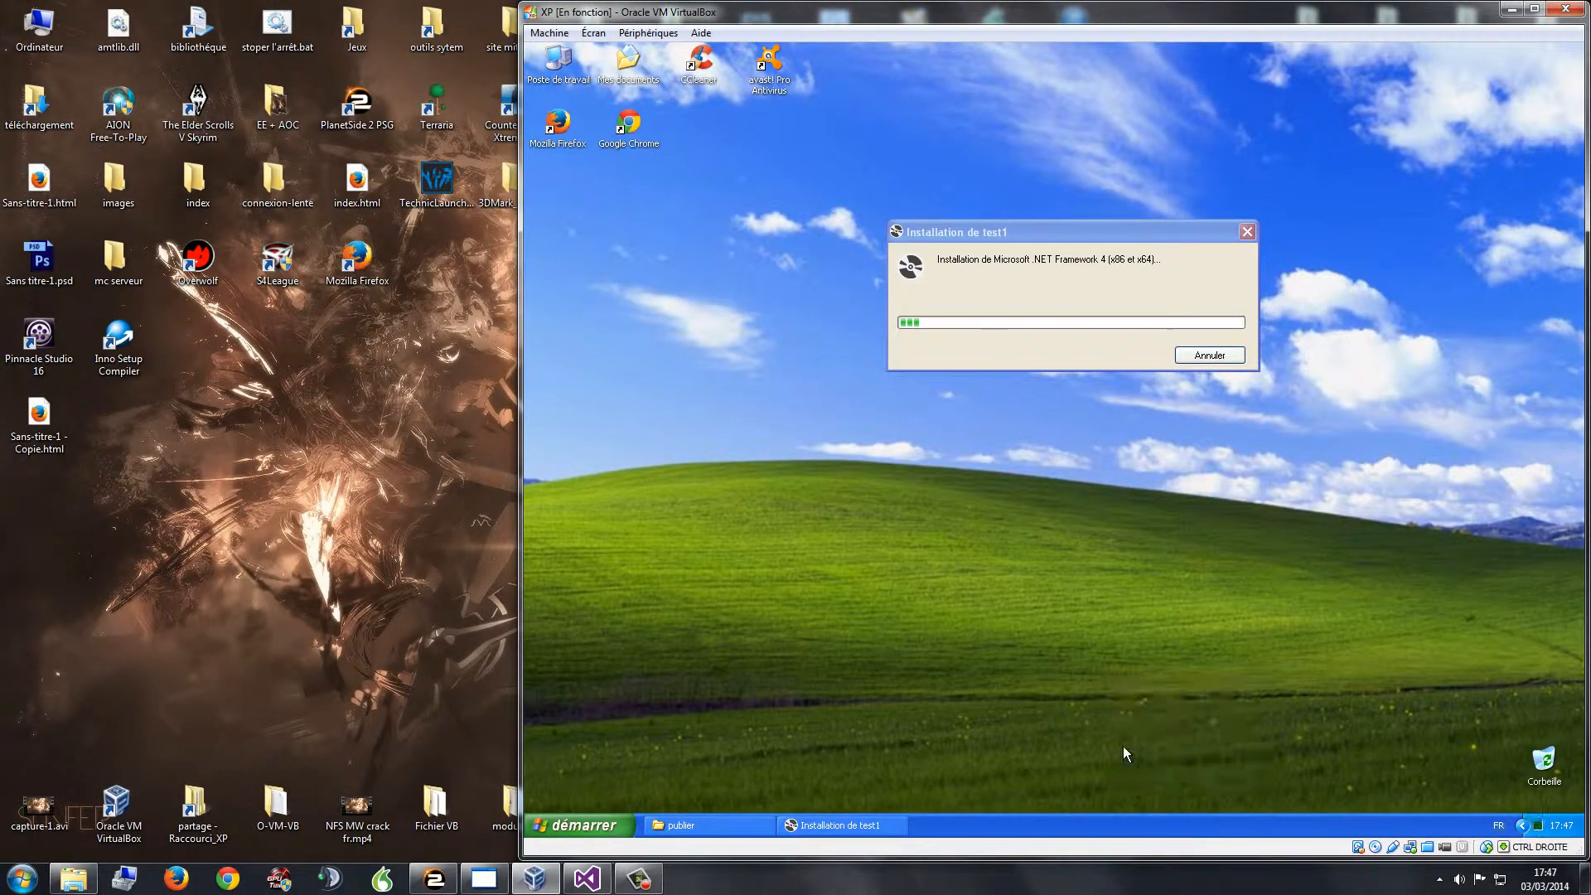
{"action": "left_click", "coordinate": [672, 460]}
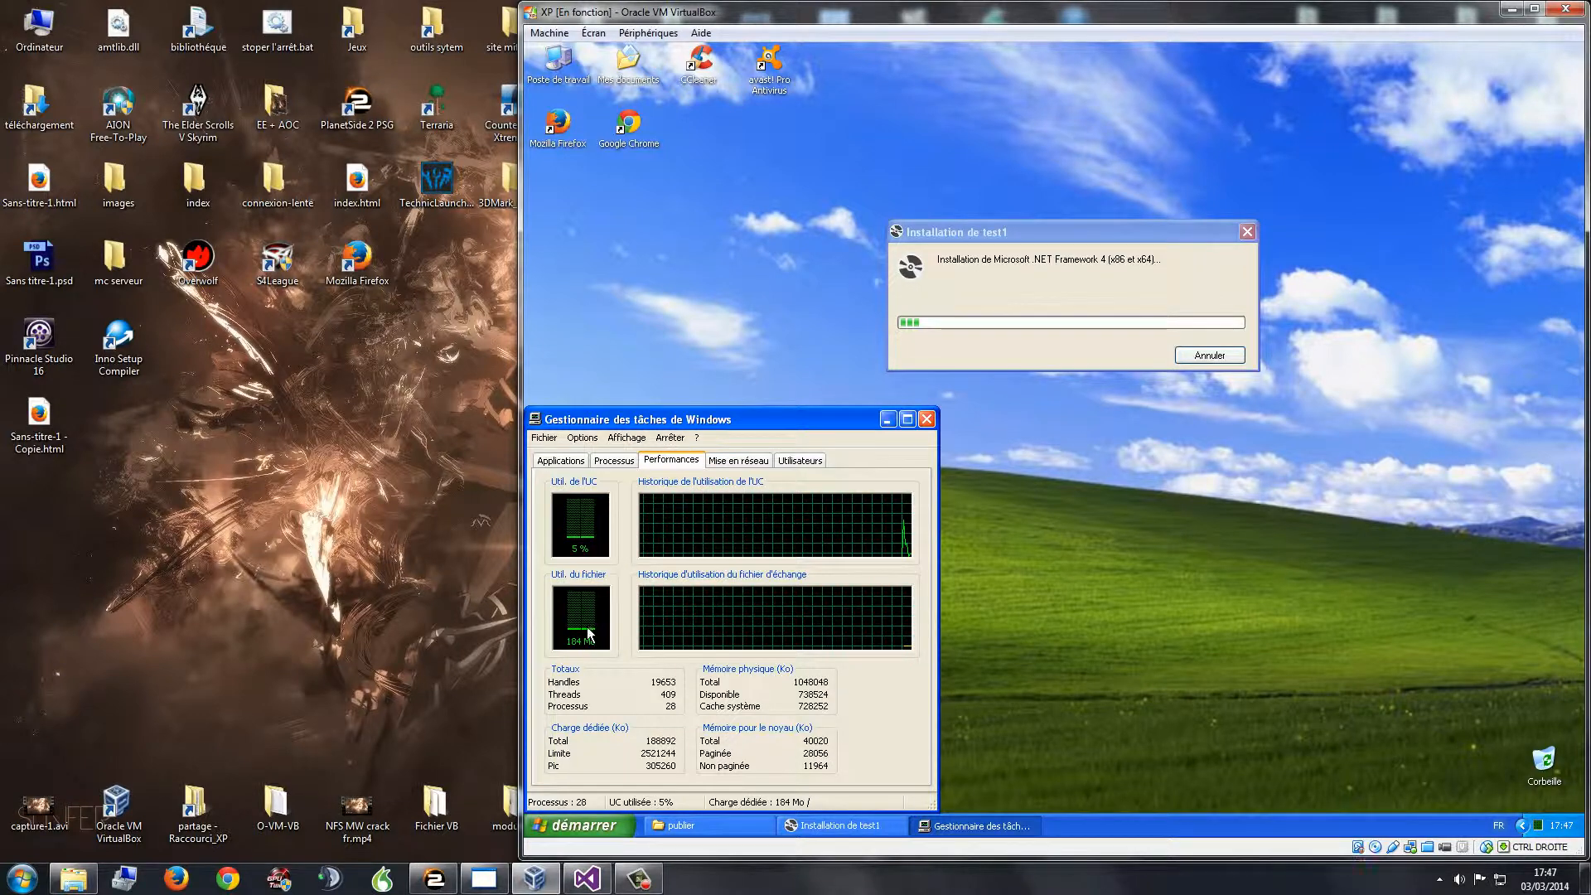
{"action": "left_click", "coordinate": [613, 460]}
{"action": "left_click", "coordinate": [561, 460]}
Find the process of Installation de test1, change the priority class of setup.exe, and minimise the Task Manager
{"action": "left_click", "coordinate": [572, 509]}
{"action": "right_click", "coordinate": [572, 514]}
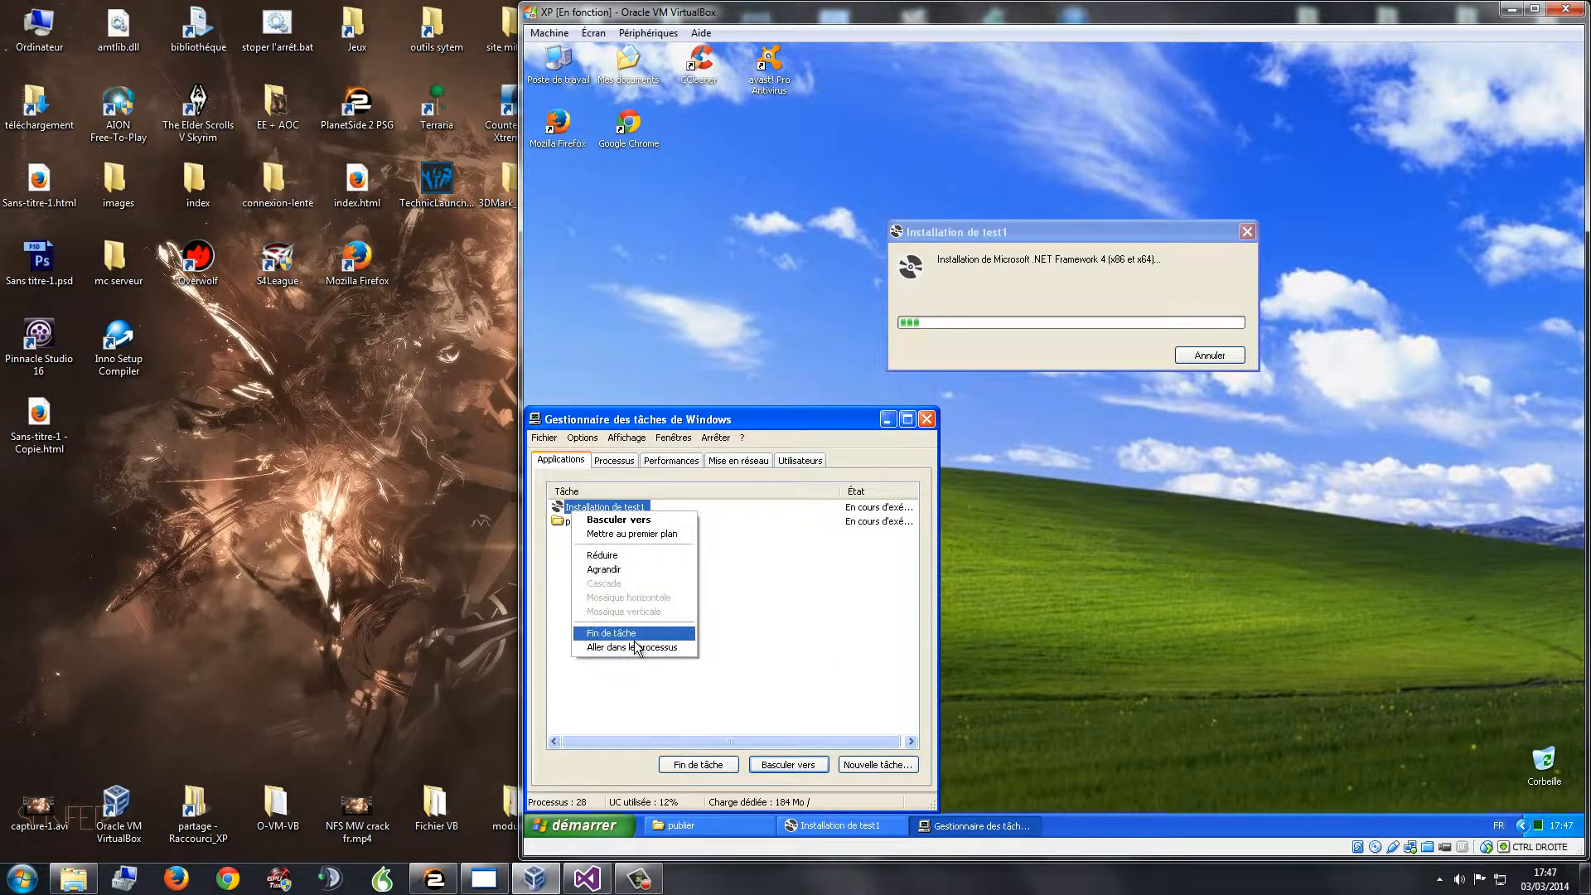
{"action": "left_click", "coordinate": [638, 643]}
{"action": "right_click", "coordinate": [589, 544]}
{"action": "right_click", "coordinate": [590, 554]}
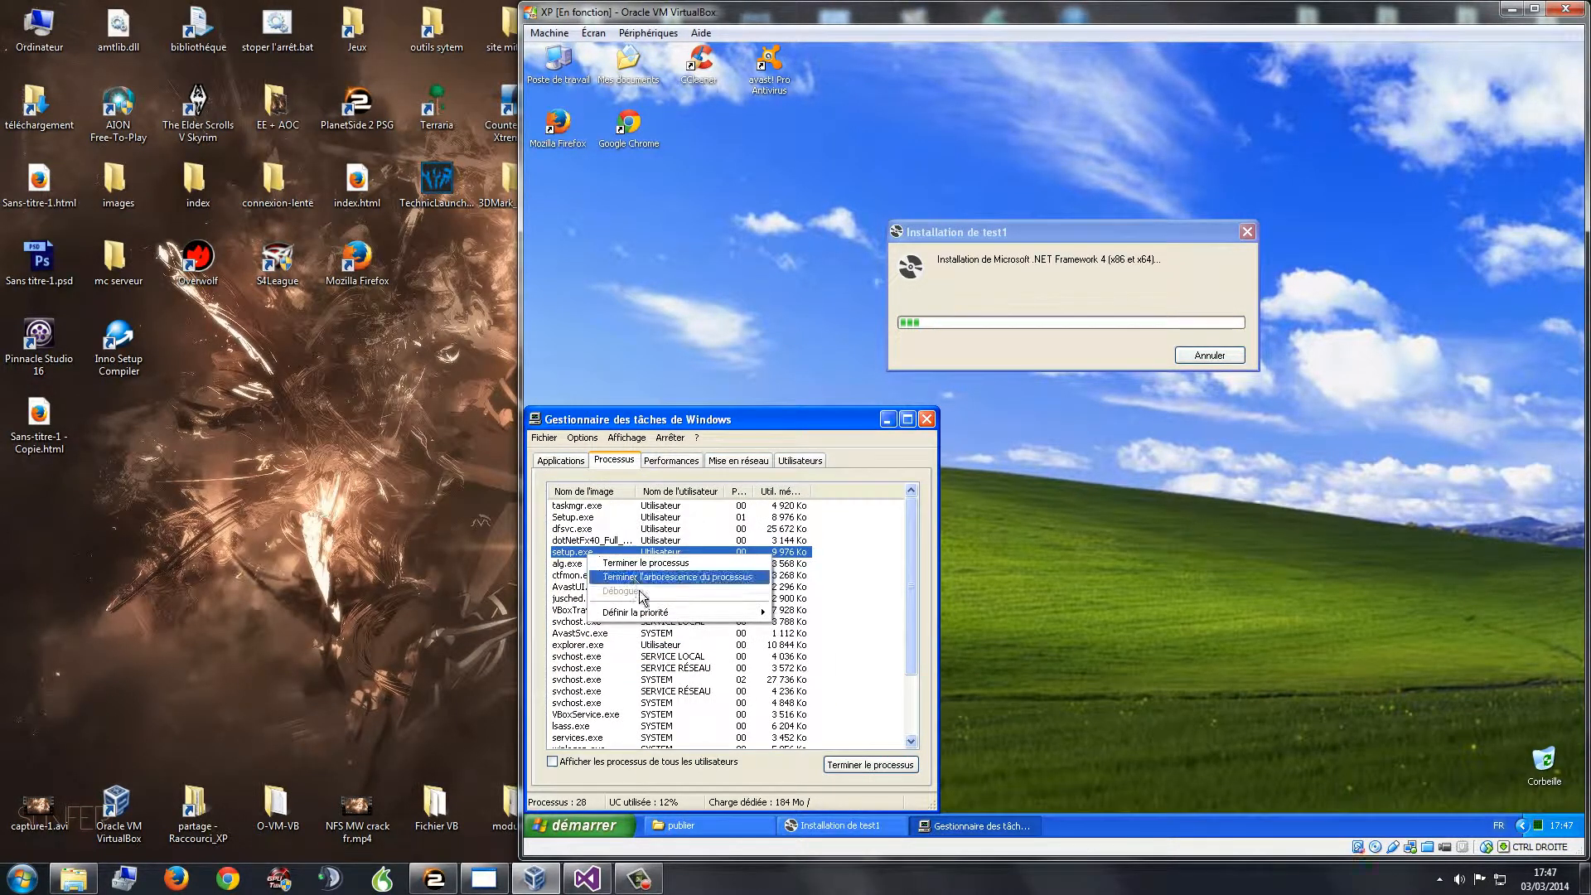
{"action": "mouse_move", "coordinate": [745, 613]}
{"action": "left_click", "coordinate": [800, 628]}
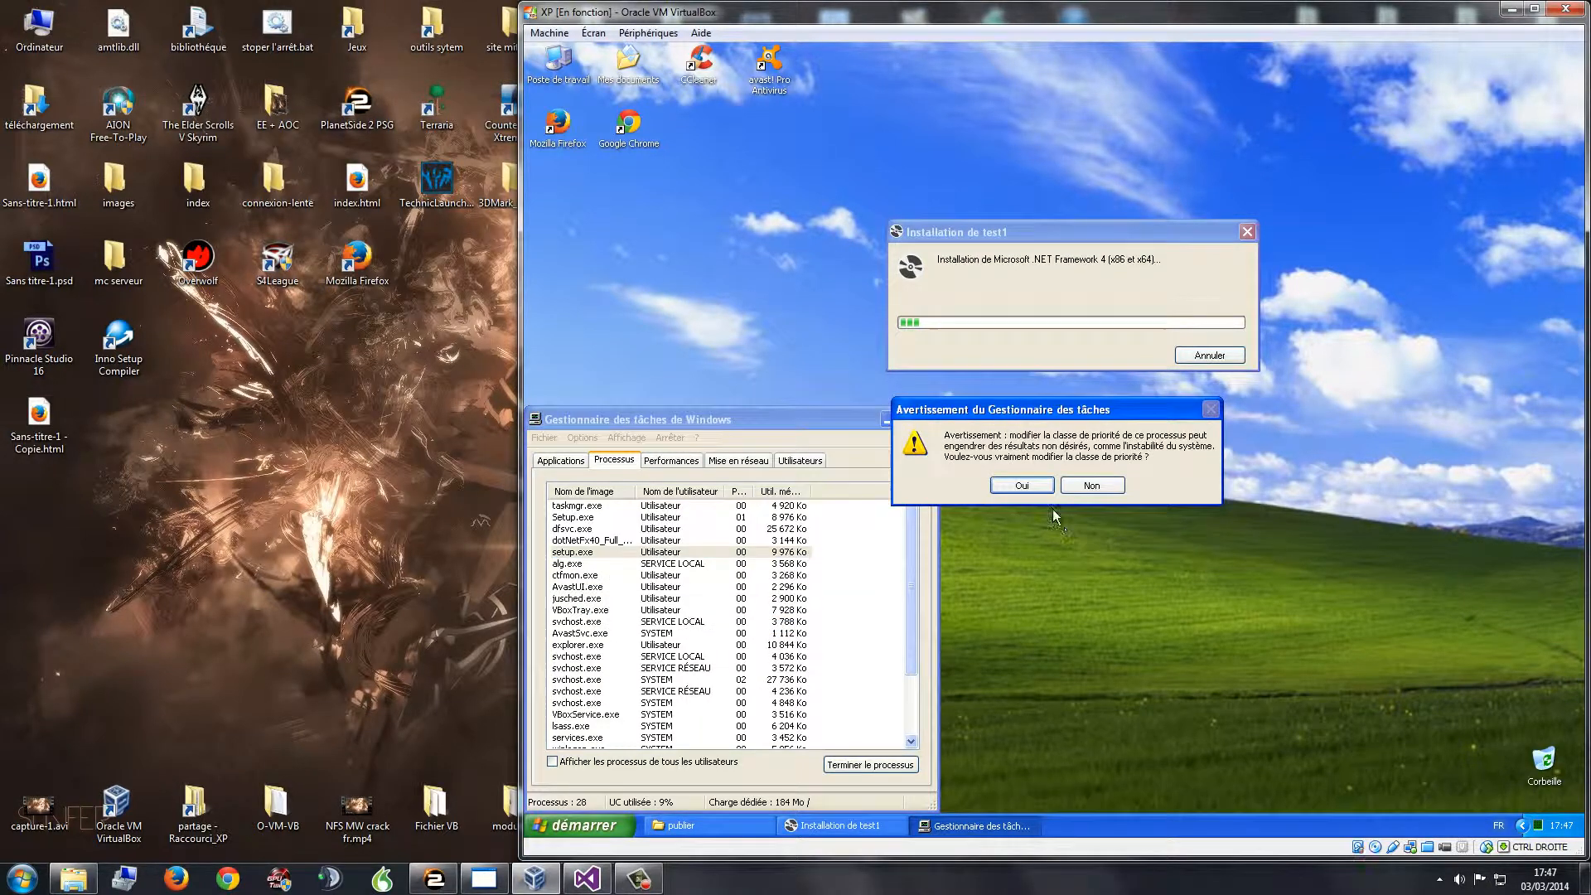
{"action": "left_click", "coordinate": [1034, 489]}
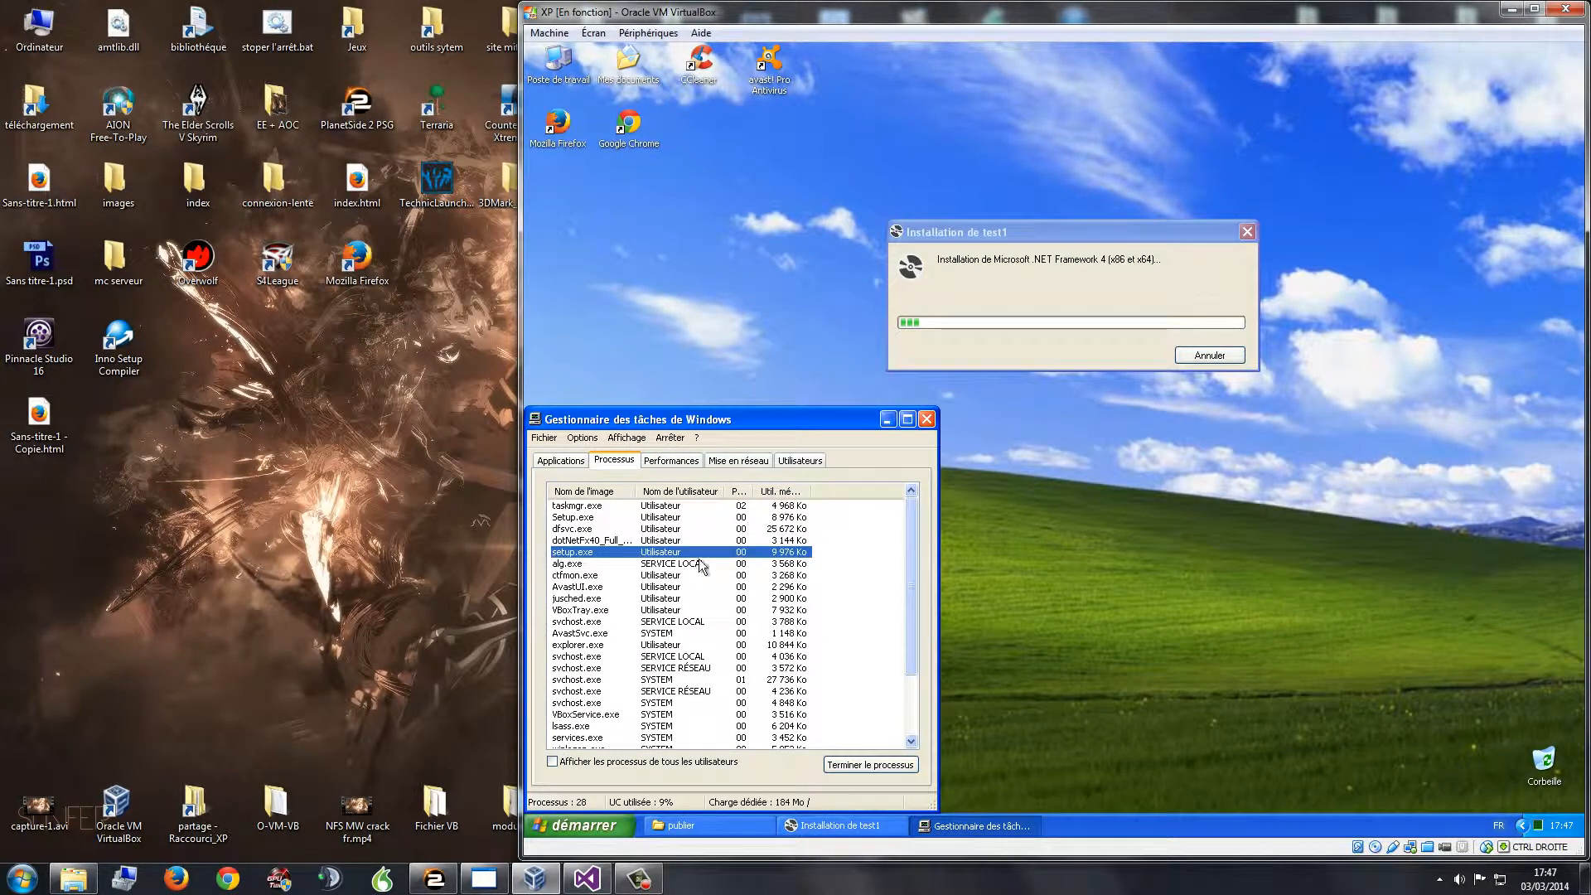
{"action": "left_click", "coordinate": [561, 460]}
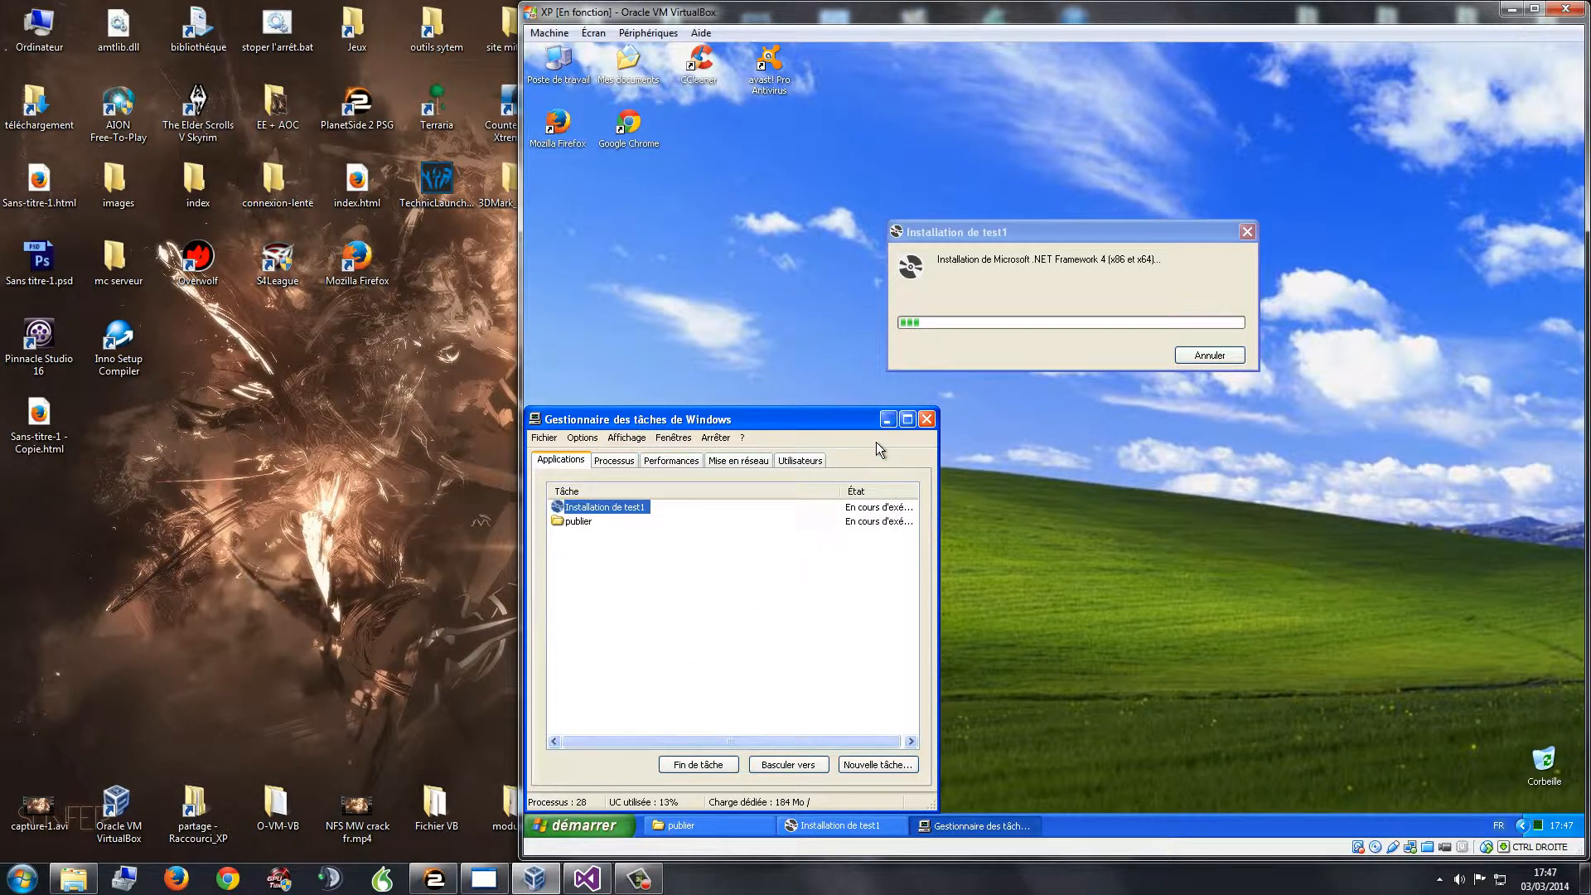
{"action": "left_click", "coordinate": [887, 419]}
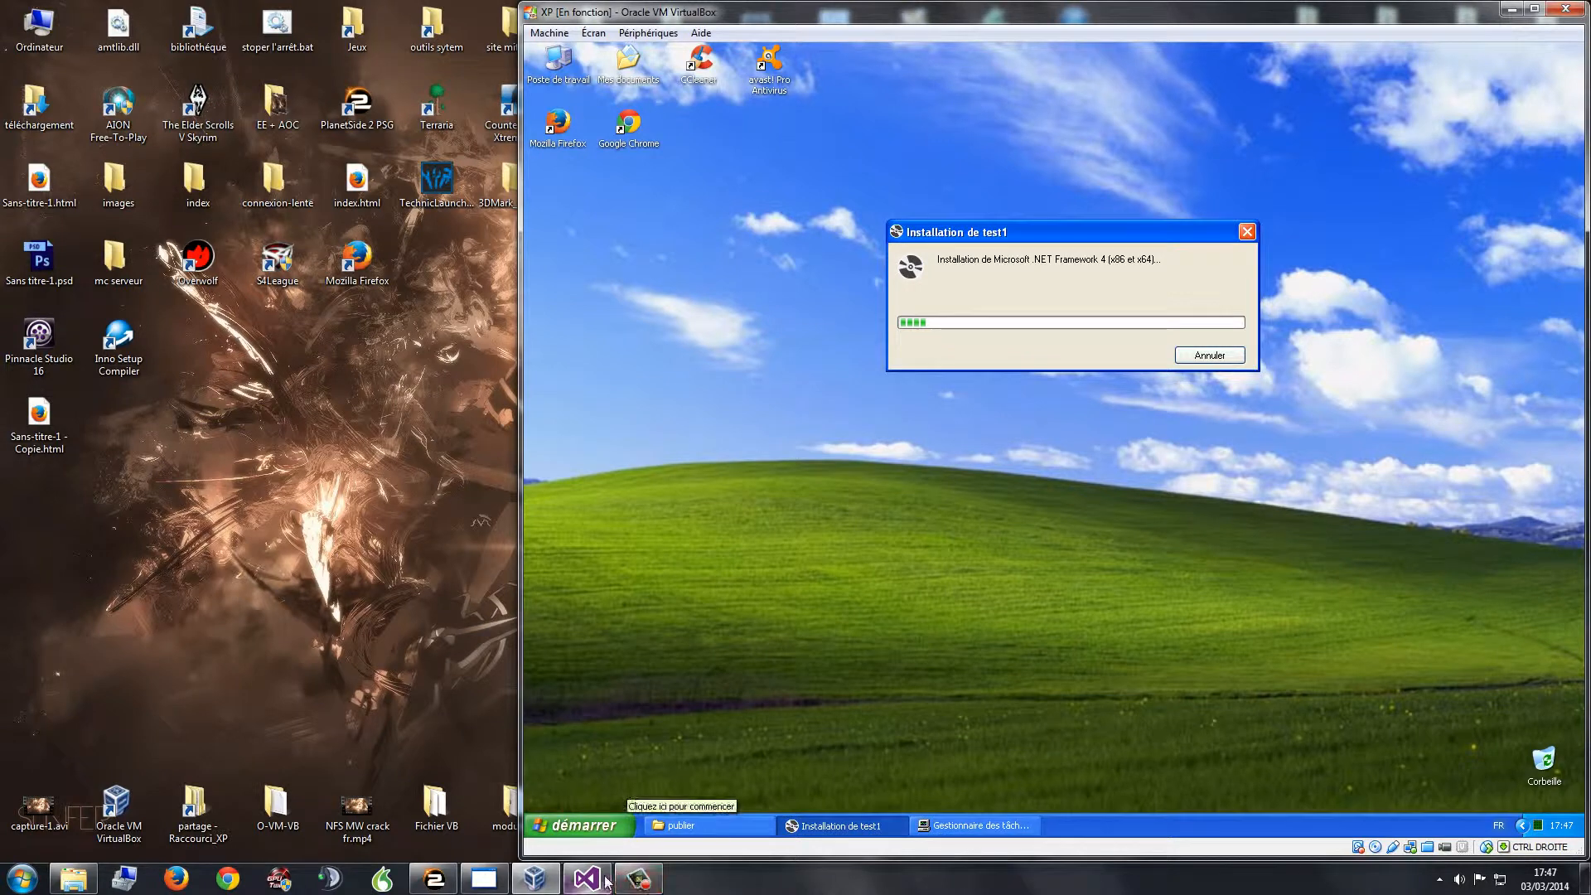
{"action": "left_click", "coordinate": [639, 880]}
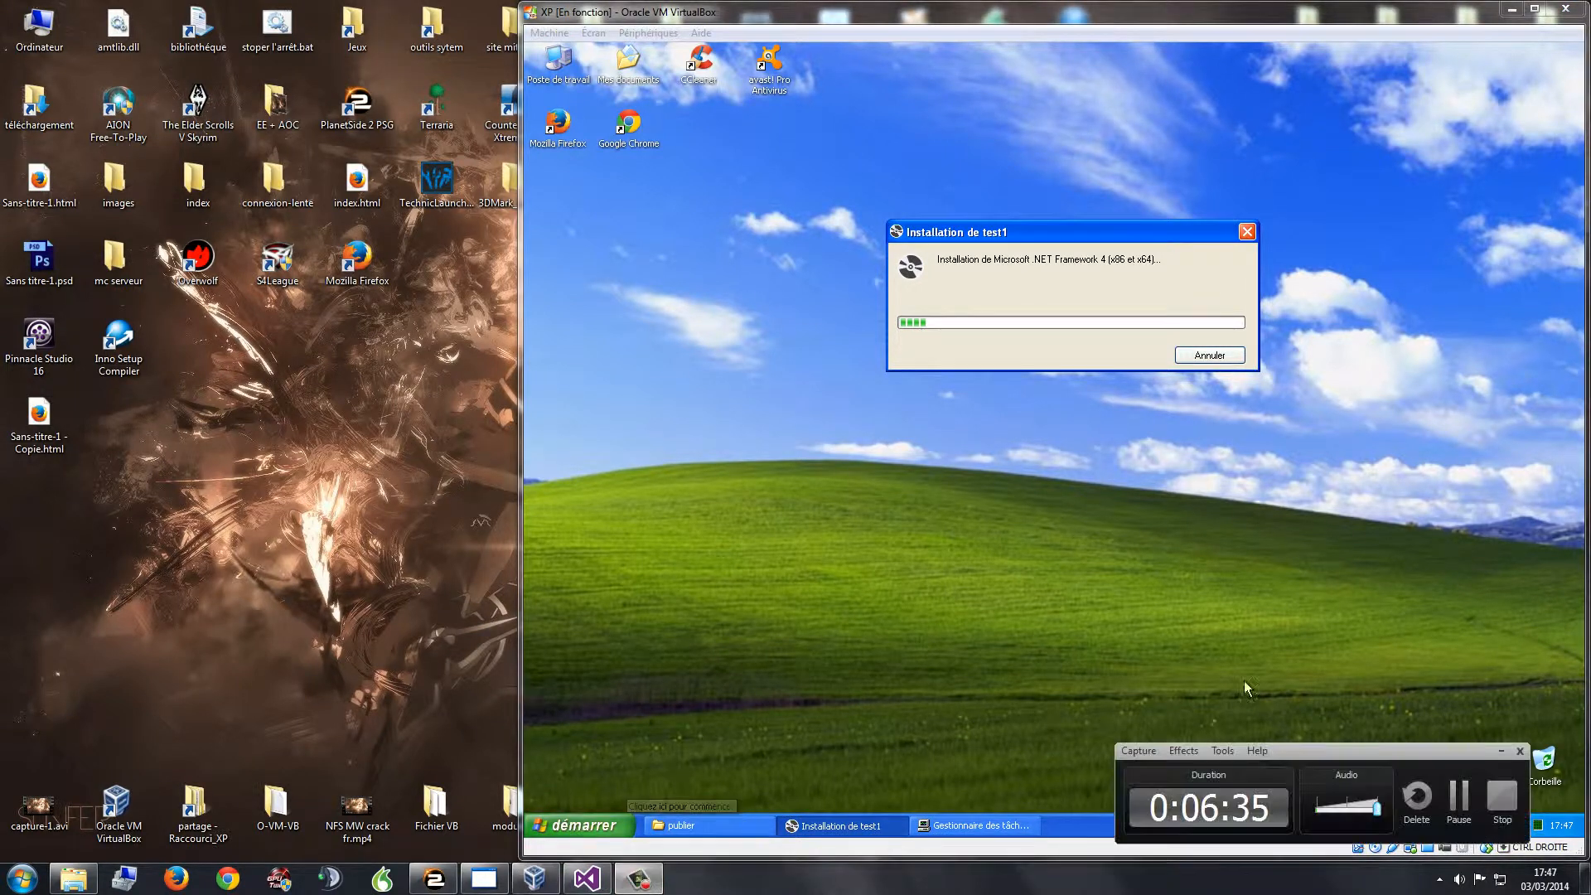
{"action": "left_click", "coordinate": [1479, 816]}
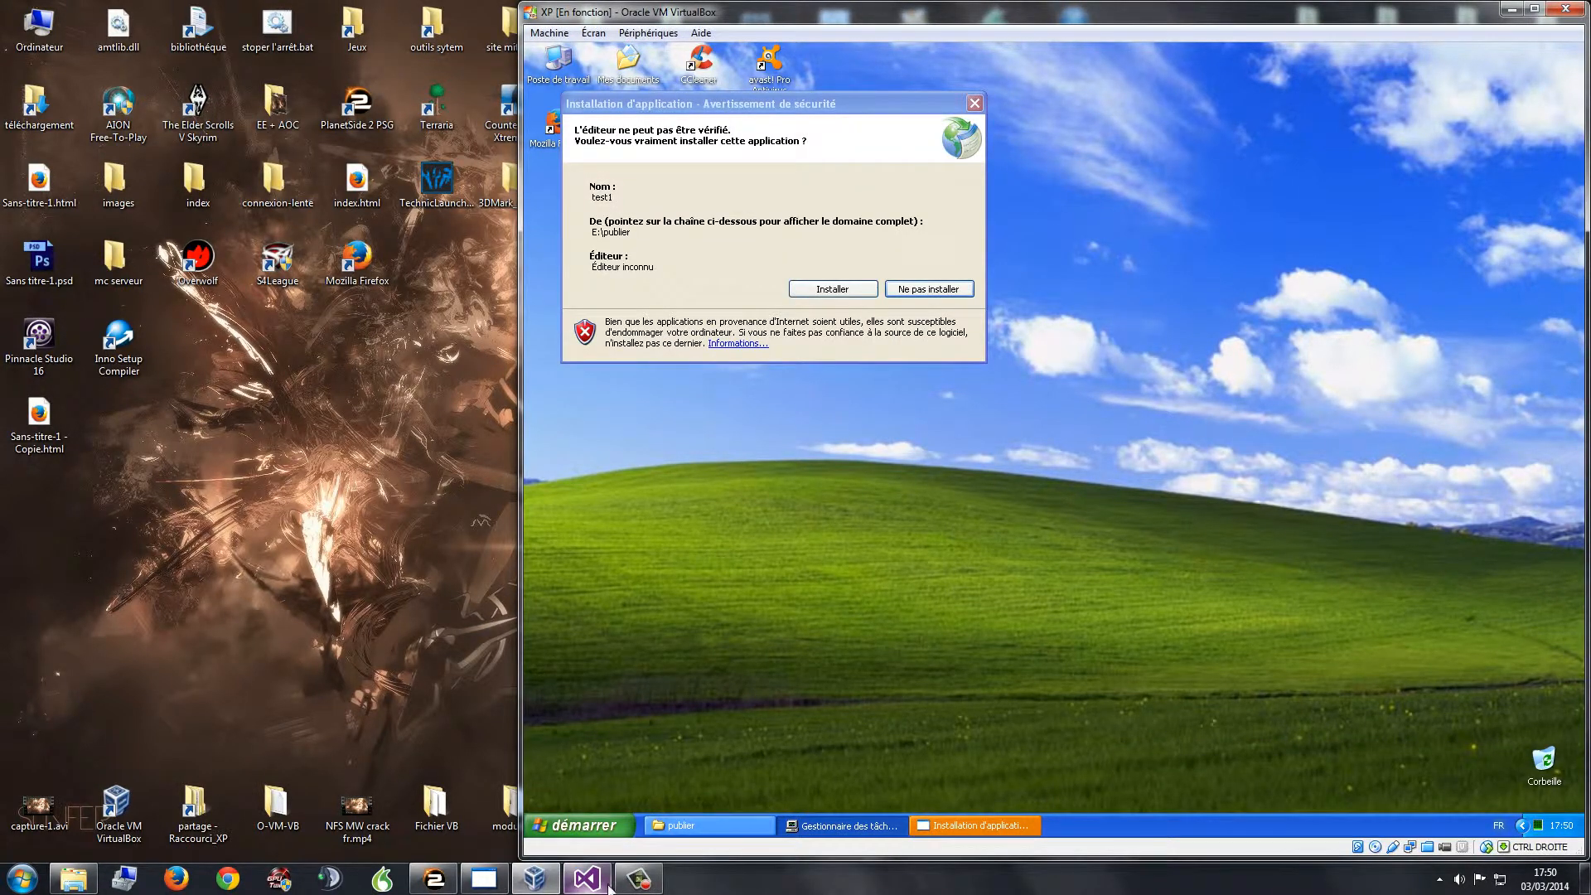
{"action": "left_click", "coordinate": [639, 880]}
{"action": "left_click", "coordinate": [644, 883]}
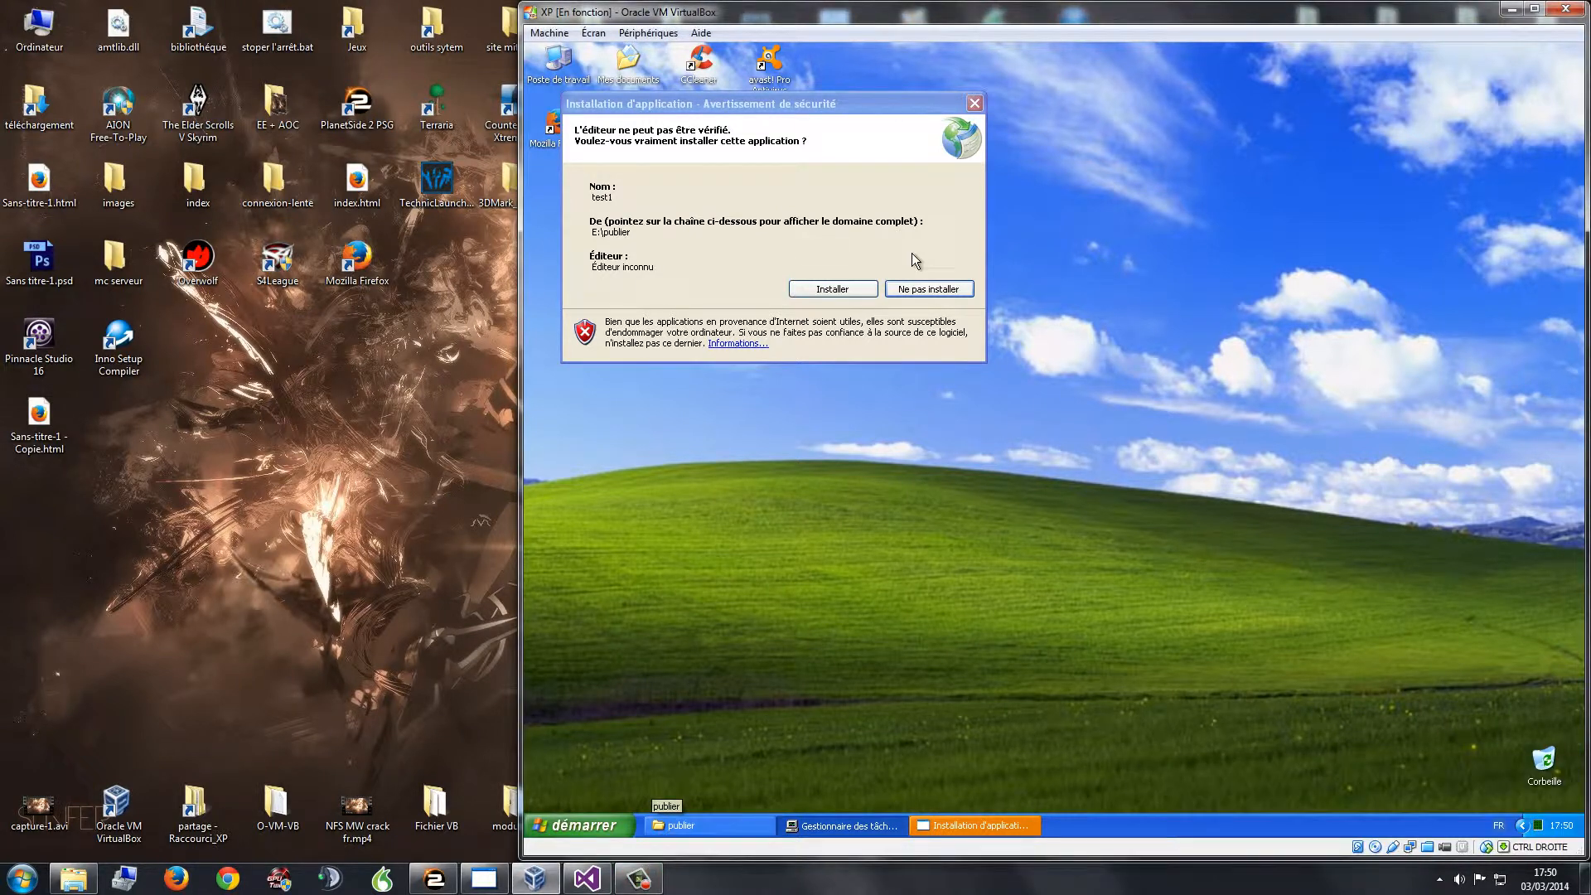
Look at the publier folder and minimise it, and accept installing test1 from the unknown publisher
{"action": "left_click_drag", "start_coordinate": [785, 101], "coordinate": [899, 109]}
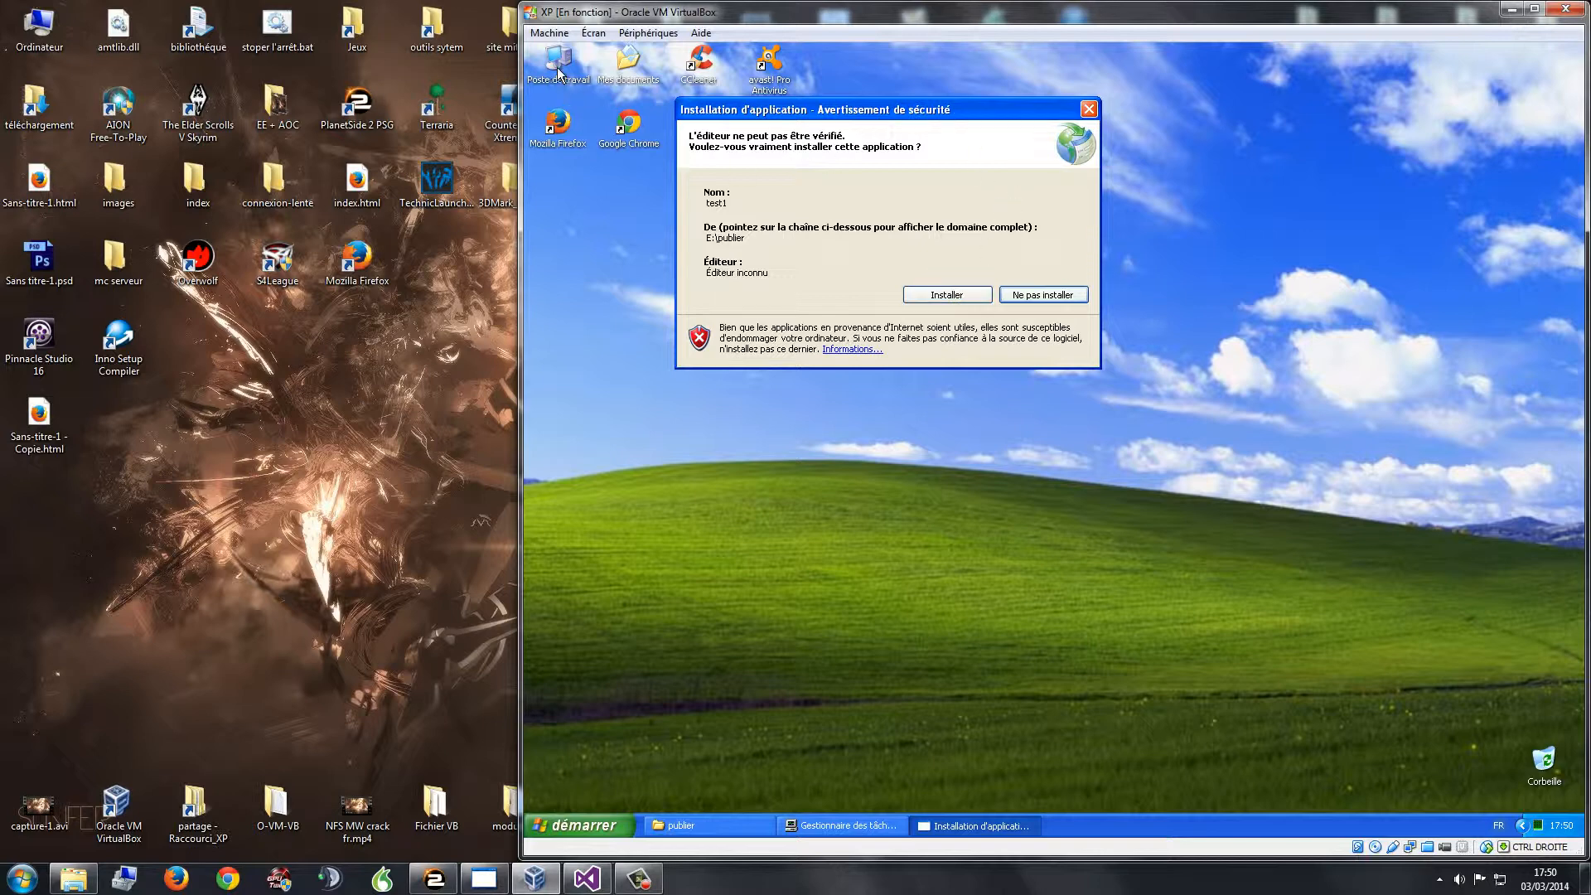
{"action": "left_click", "coordinate": [733, 827]}
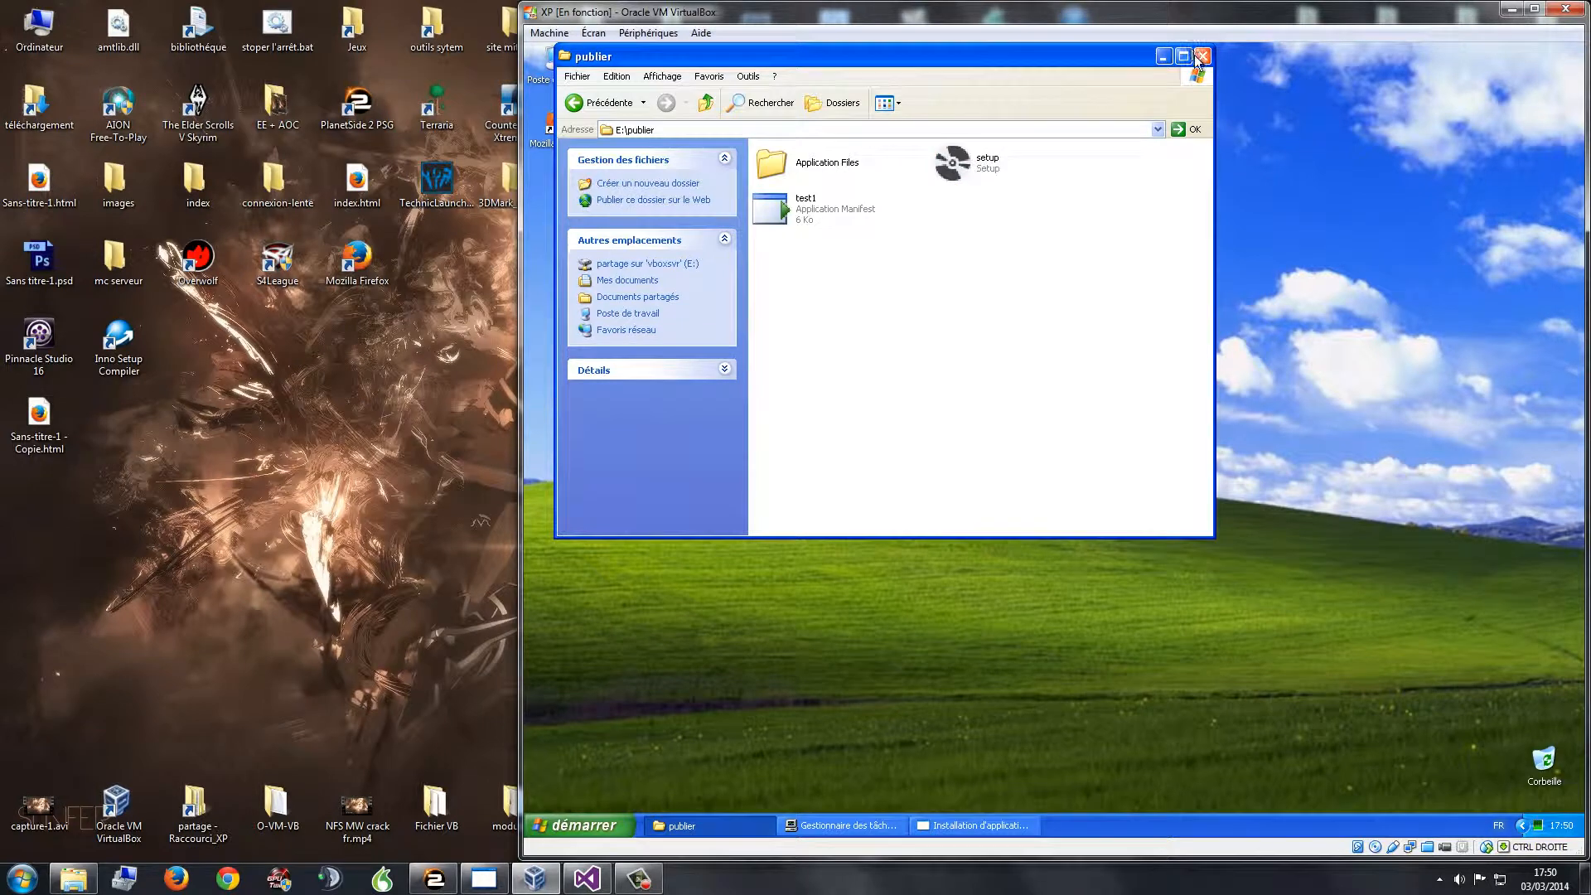
{"action": "left_click", "coordinate": [1164, 56]}
{"action": "mouse_move", "coordinate": [894, 114]}
{"action": "left_mouse_down"}
{"action": "mouse_move", "coordinate": [909, 113]}
{"action": "mouse_move", "coordinate": [889, 116]}
{"action": "left_mouse_up"}
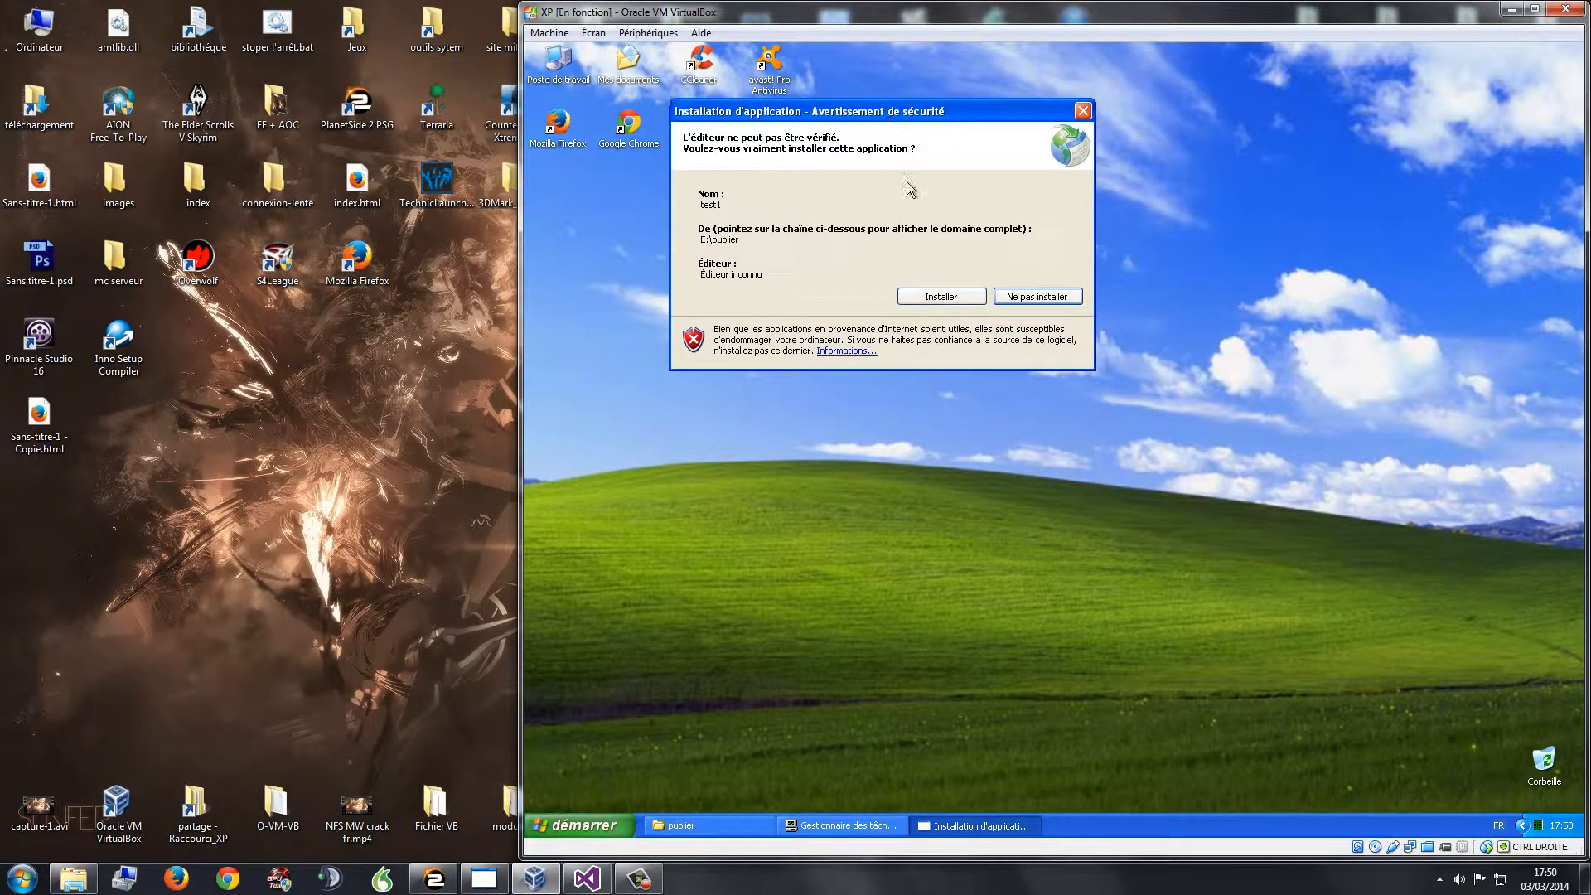
{"action": "left_click", "coordinate": [934, 301]}
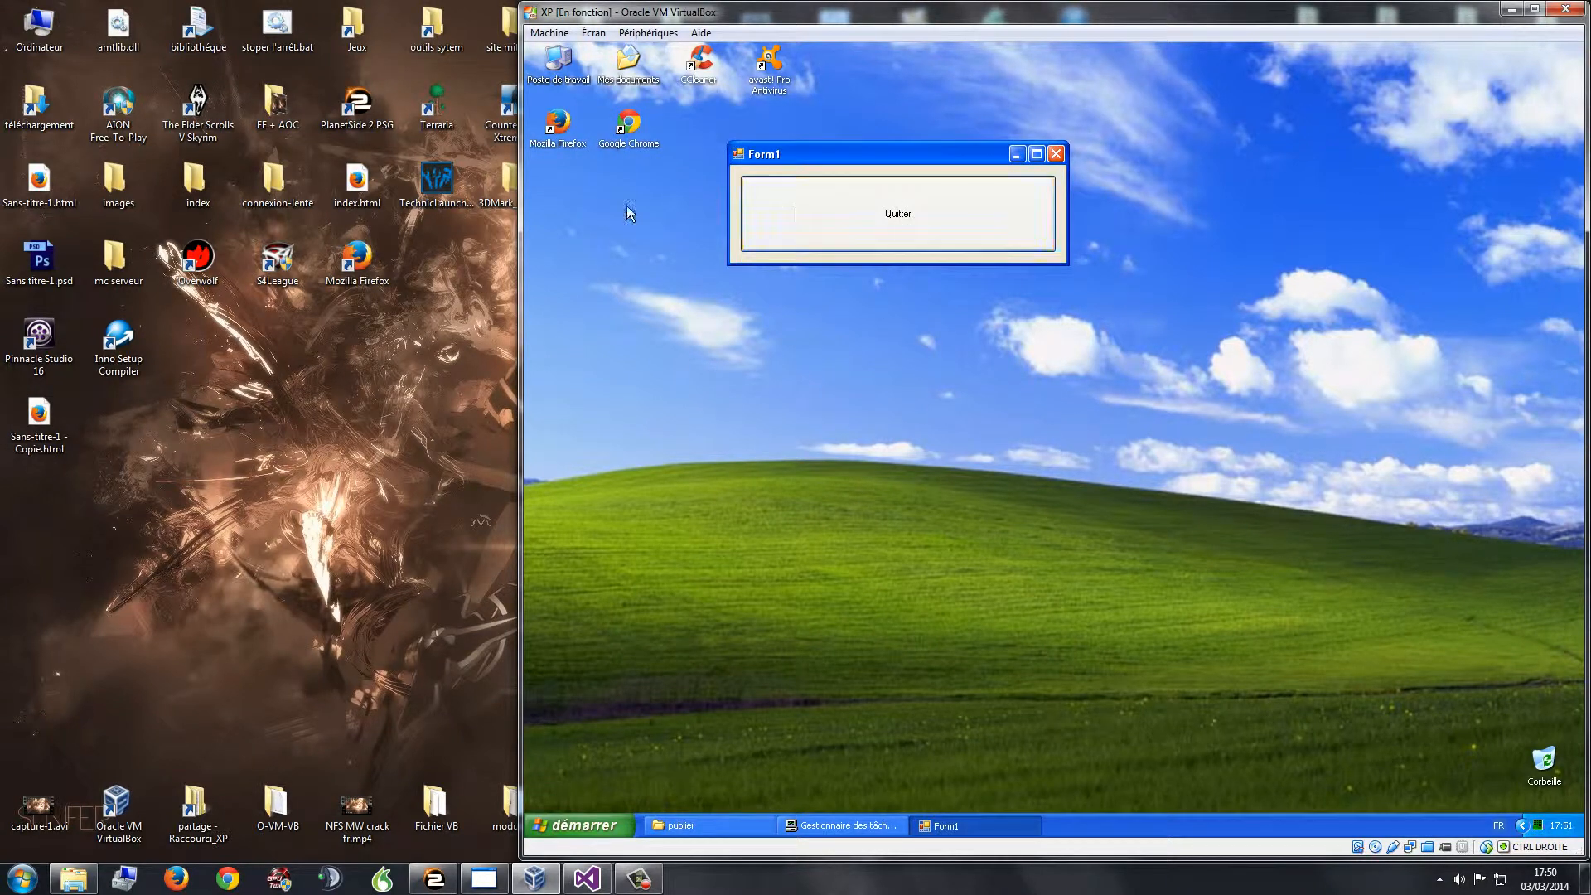
Move the launched Form1 window on the XP desktop and exit the application with its Quitter control
{"action": "left_click", "coordinate": [586, 215]}
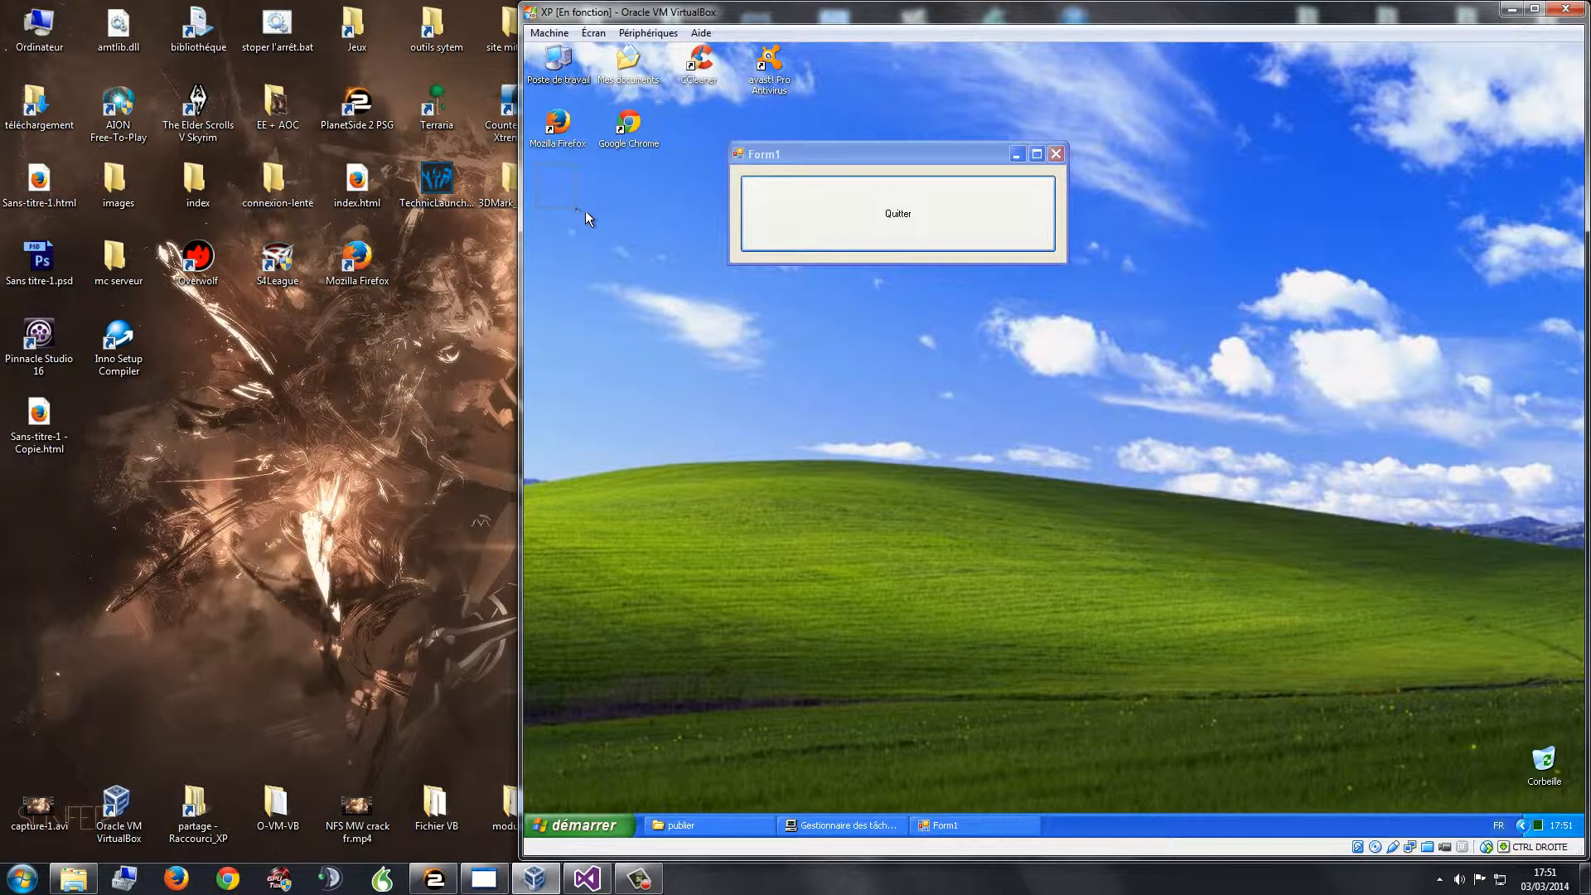
{"action": "left_click_drag", "start_coordinate": [801, 154], "coordinate": [748, 144]}
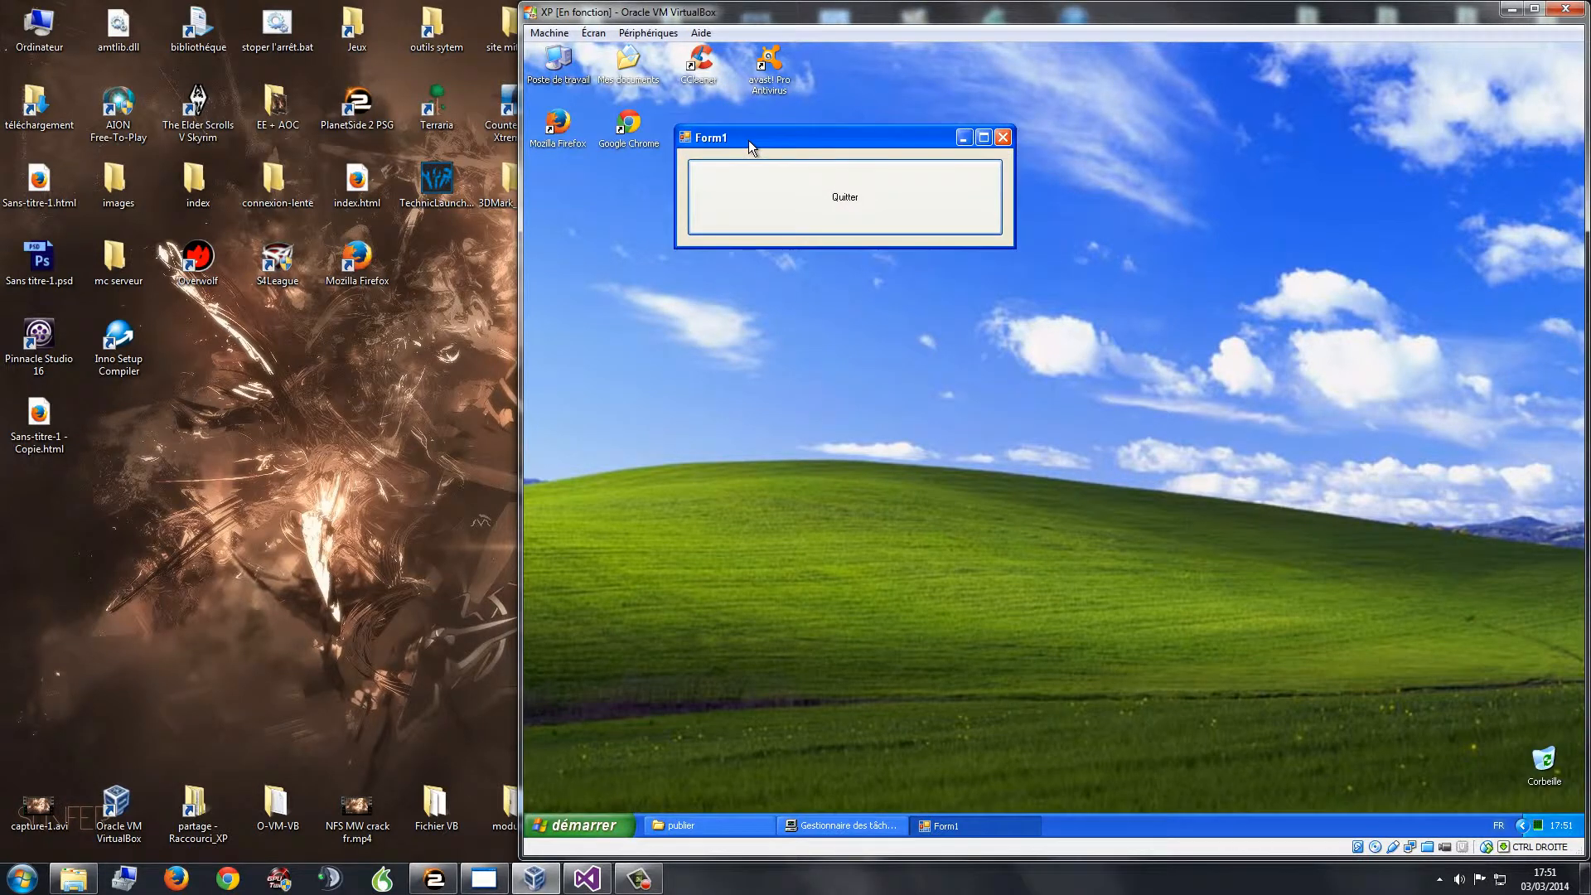
{"action": "left_click", "coordinate": [764, 227]}
Launch test1 from the installed programs of the XP machine, move its Form1 window, and close it
{"action": "left_click", "coordinate": [582, 825]}
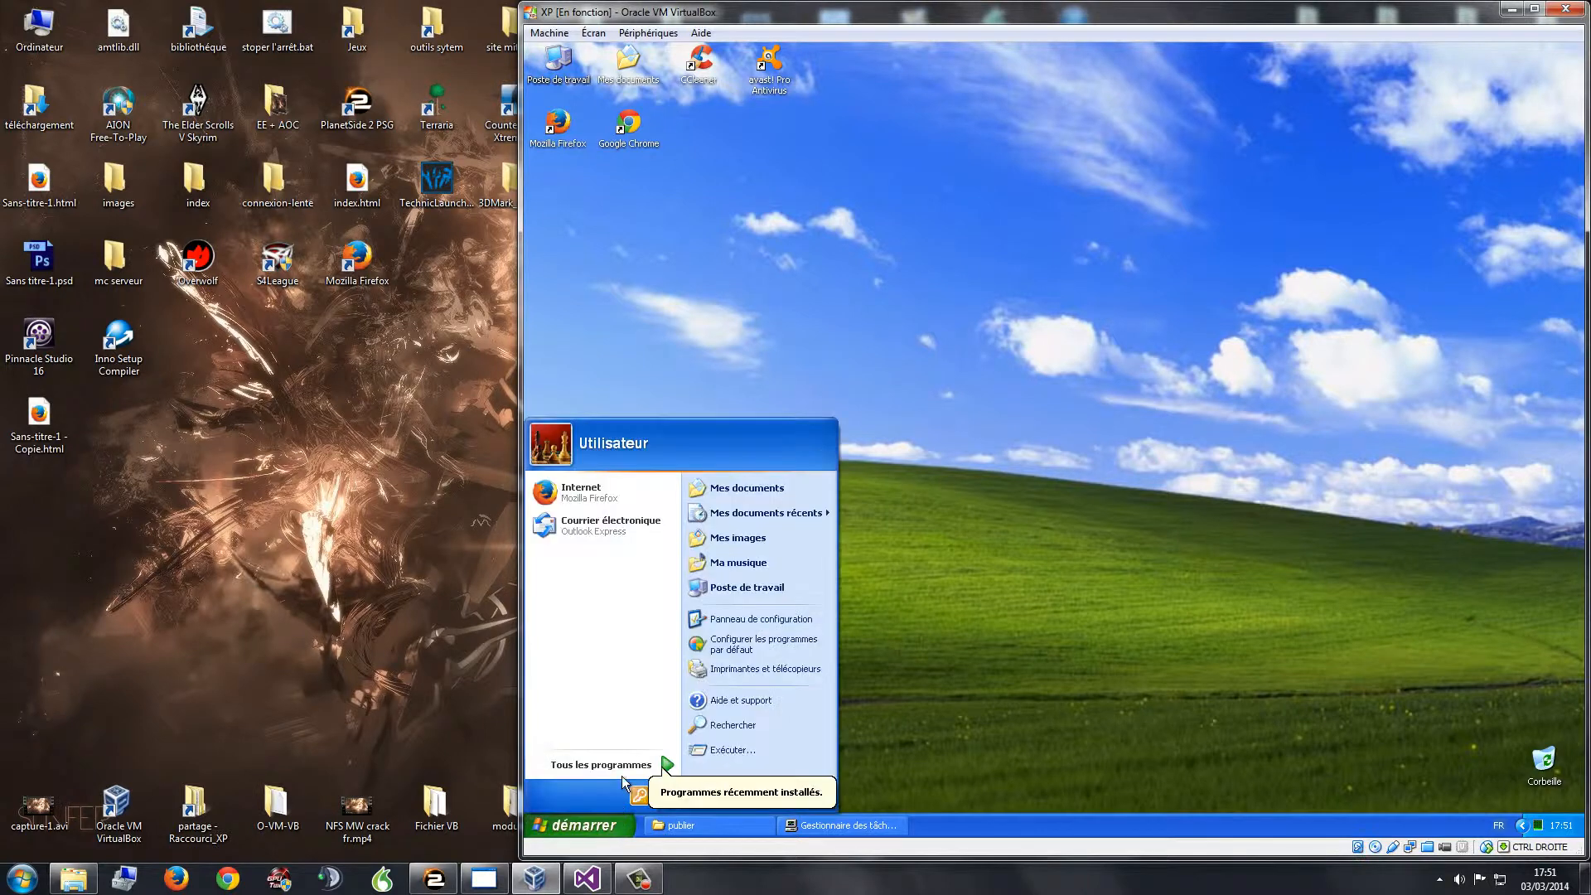
{"action": "mouse_move", "coordinate": [643, 767]}
{"action": "mouse_move", "coordinate": [819, 769]}
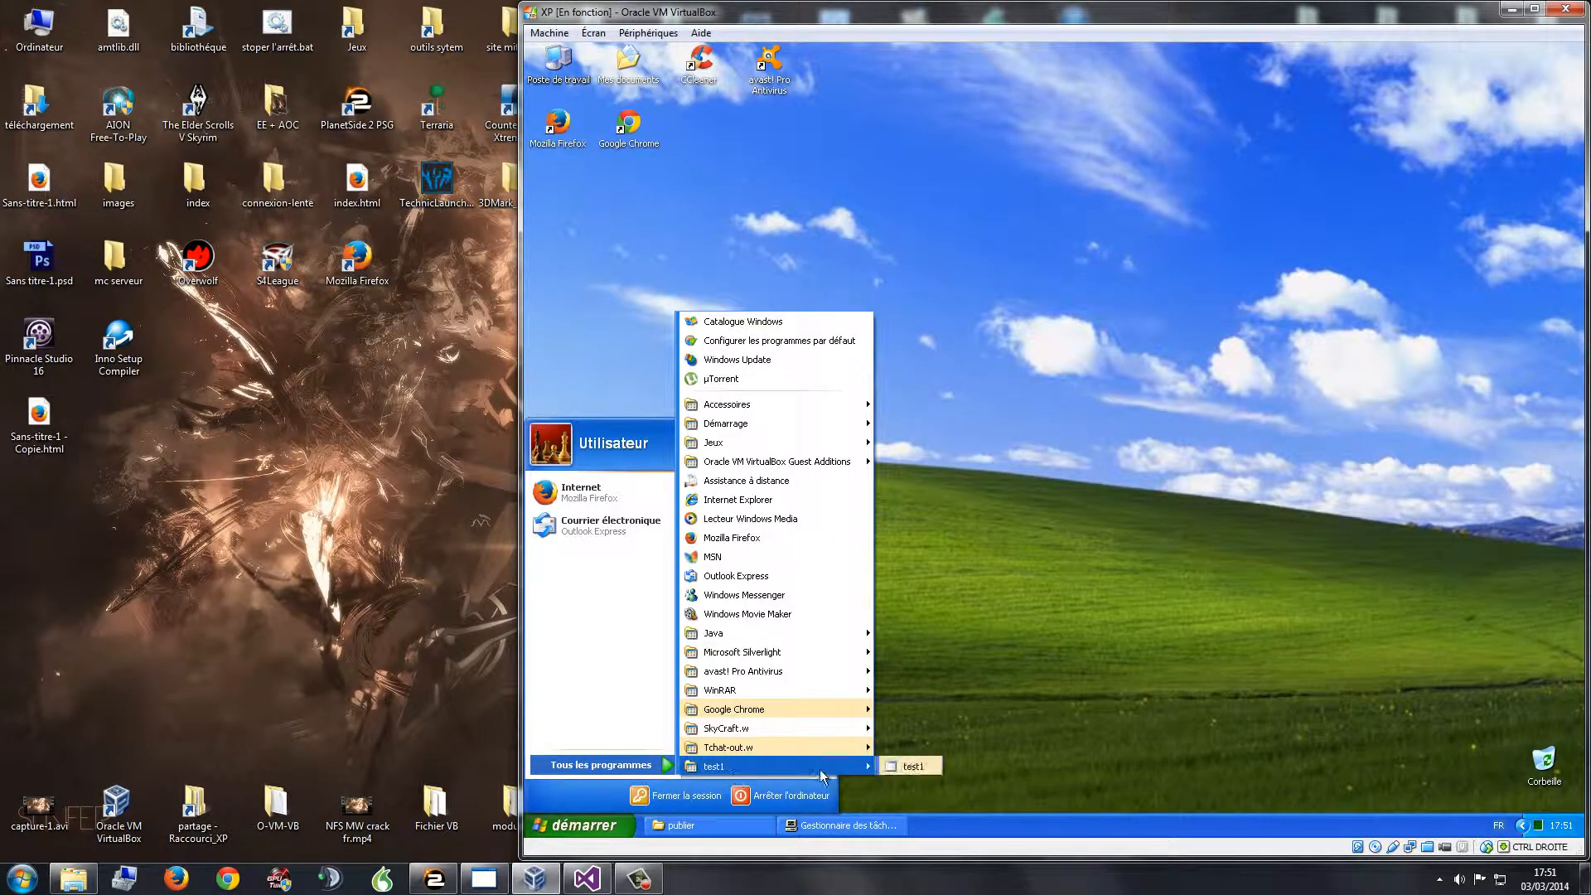
{"action": "left_click", "coordinate": [911, 767]}
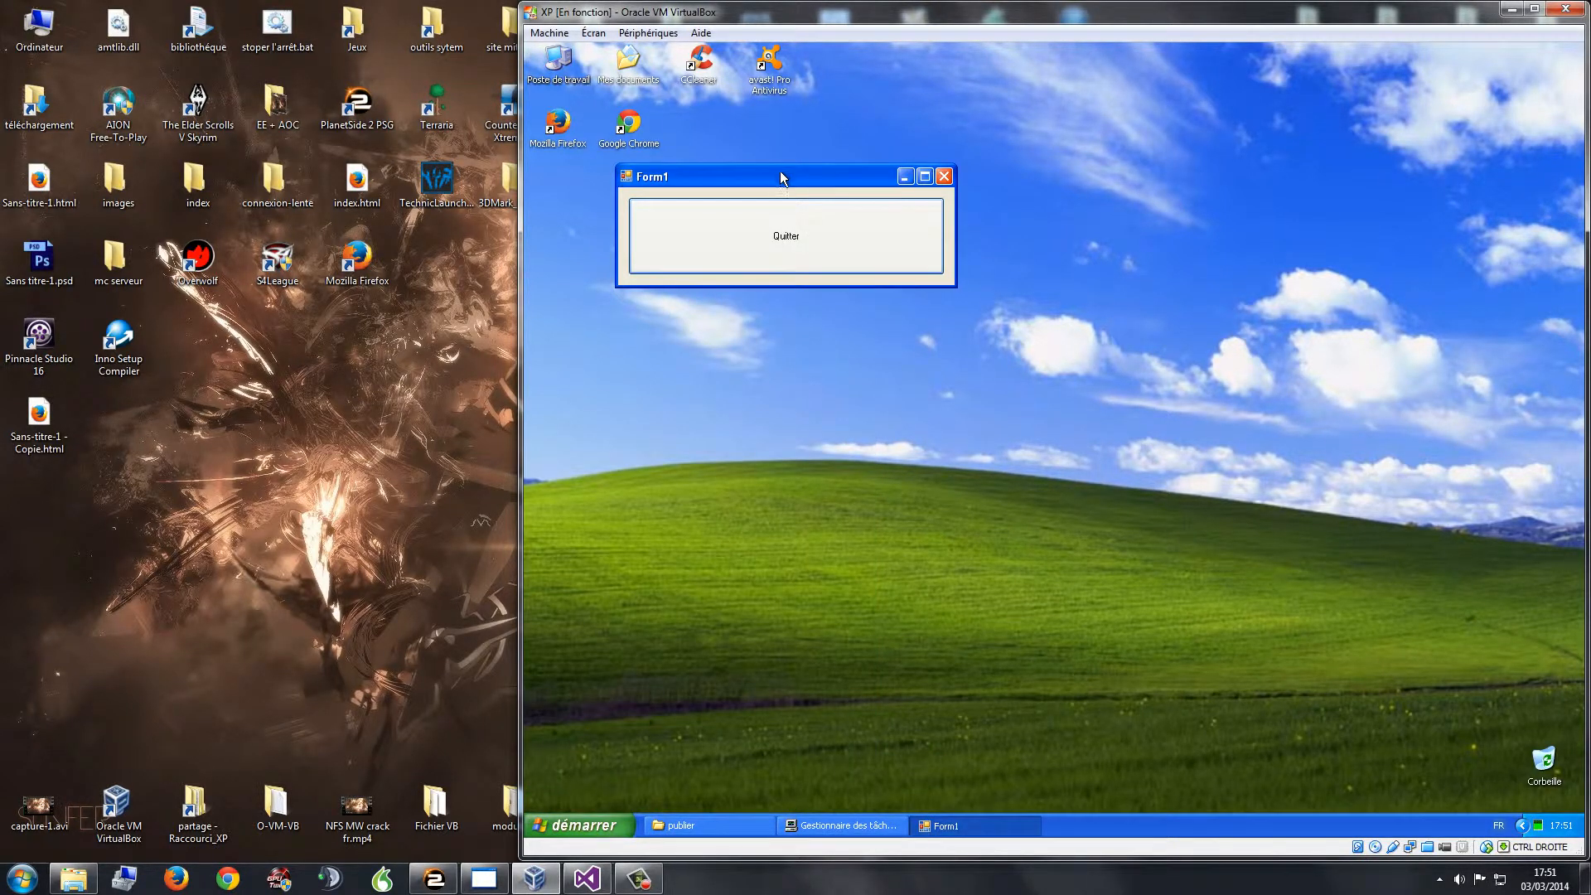
{"action": "left_click_drag", "start_coordinate": [778, 171], "coordinate": [953, 278]}
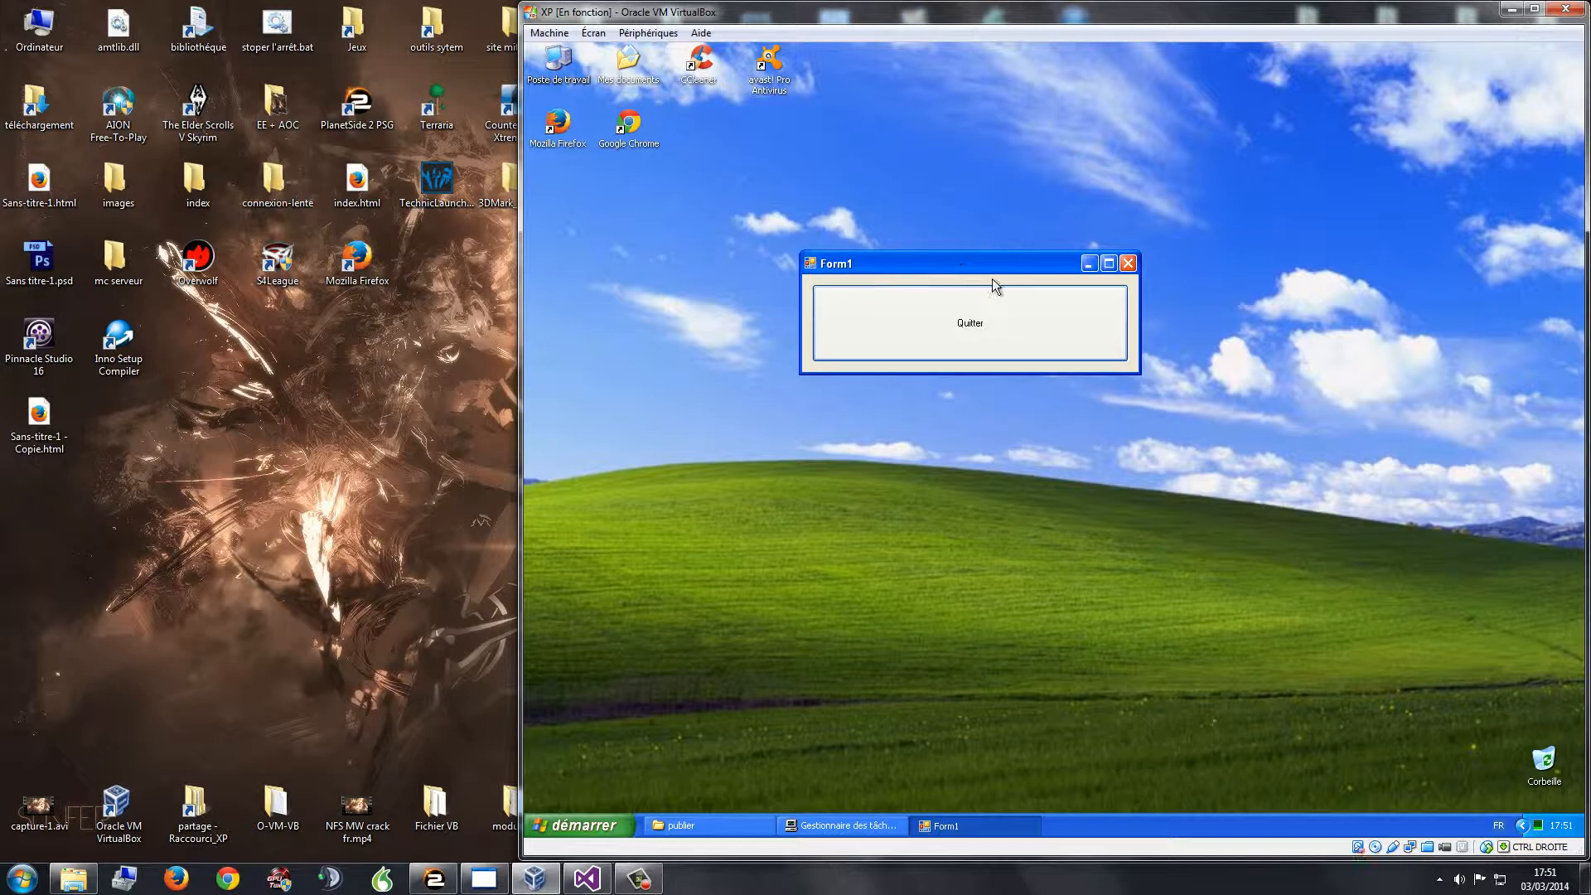
{"action": "left_click", "coordinate": [1125, 264]}
Launch Tchat-out.w from the installed programs of the XP machine and close its window
{"action": "left_click", "coordinate": [588, 823]}
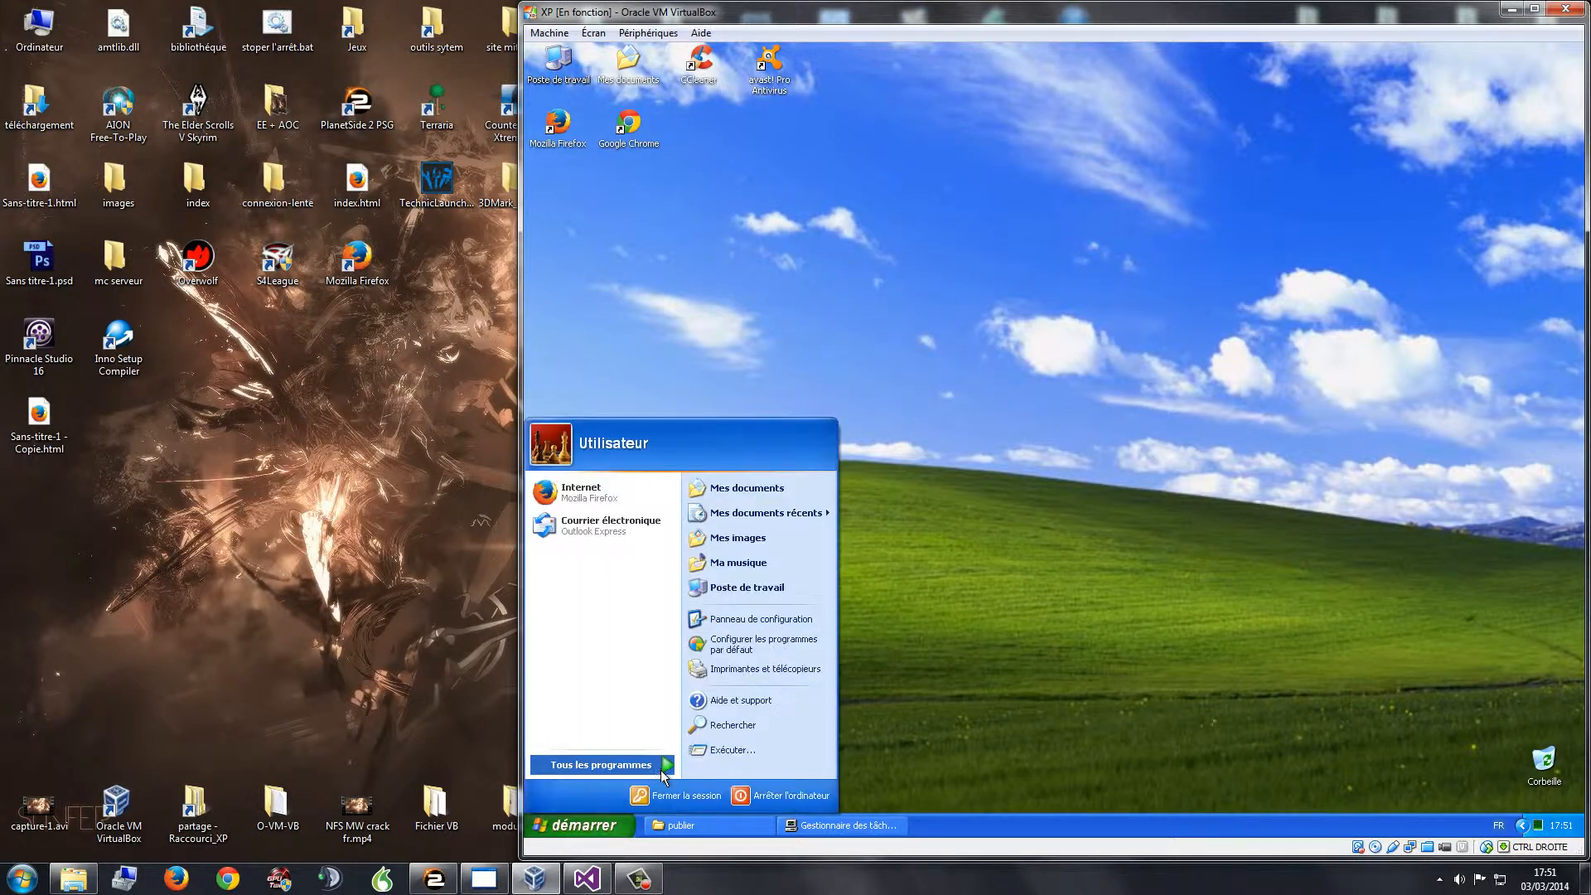
{"action": "left_click", "coordinate": [659, 766]}
{"action": "mouse_move", "coordinate": [718, 750]}
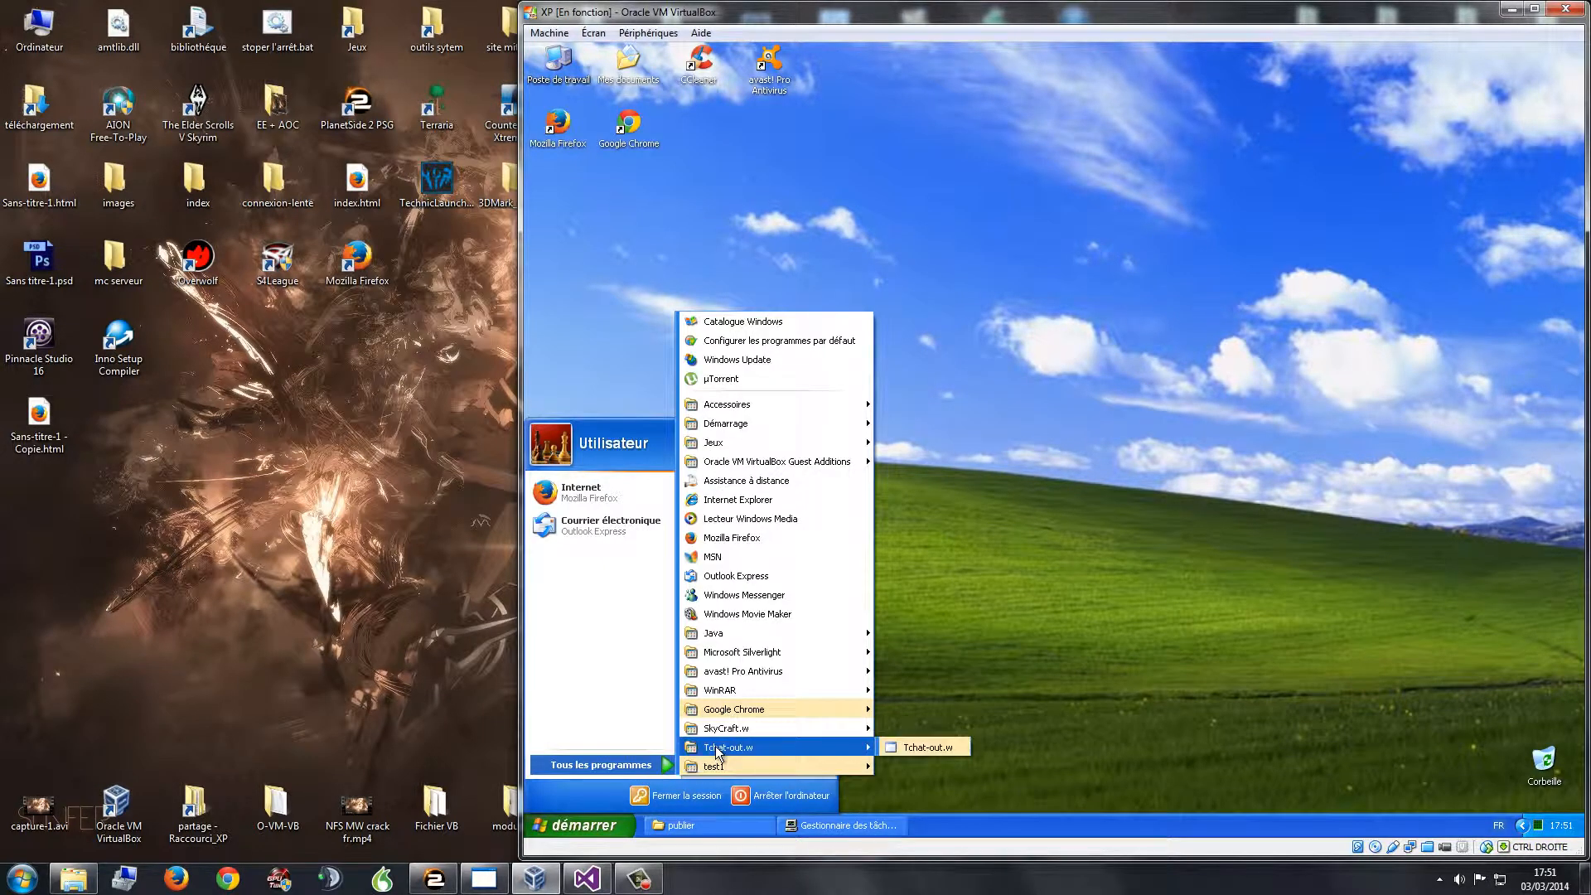
{"action": "left_click", "coordinate": [897, 745]}
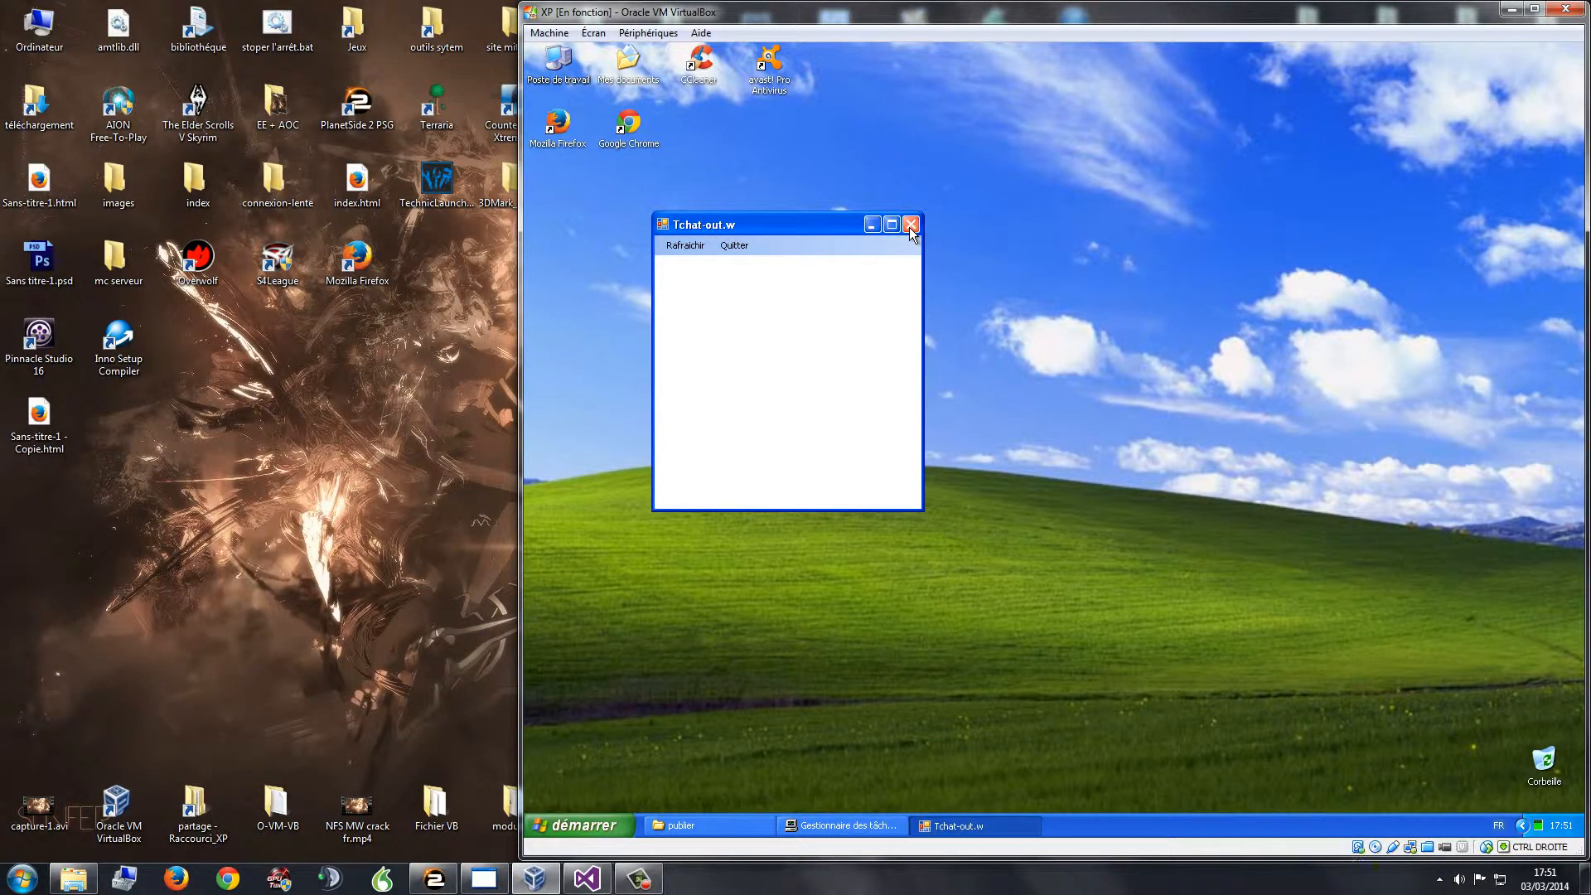
{"action": "left_click", "coordinate": [910, 224]}
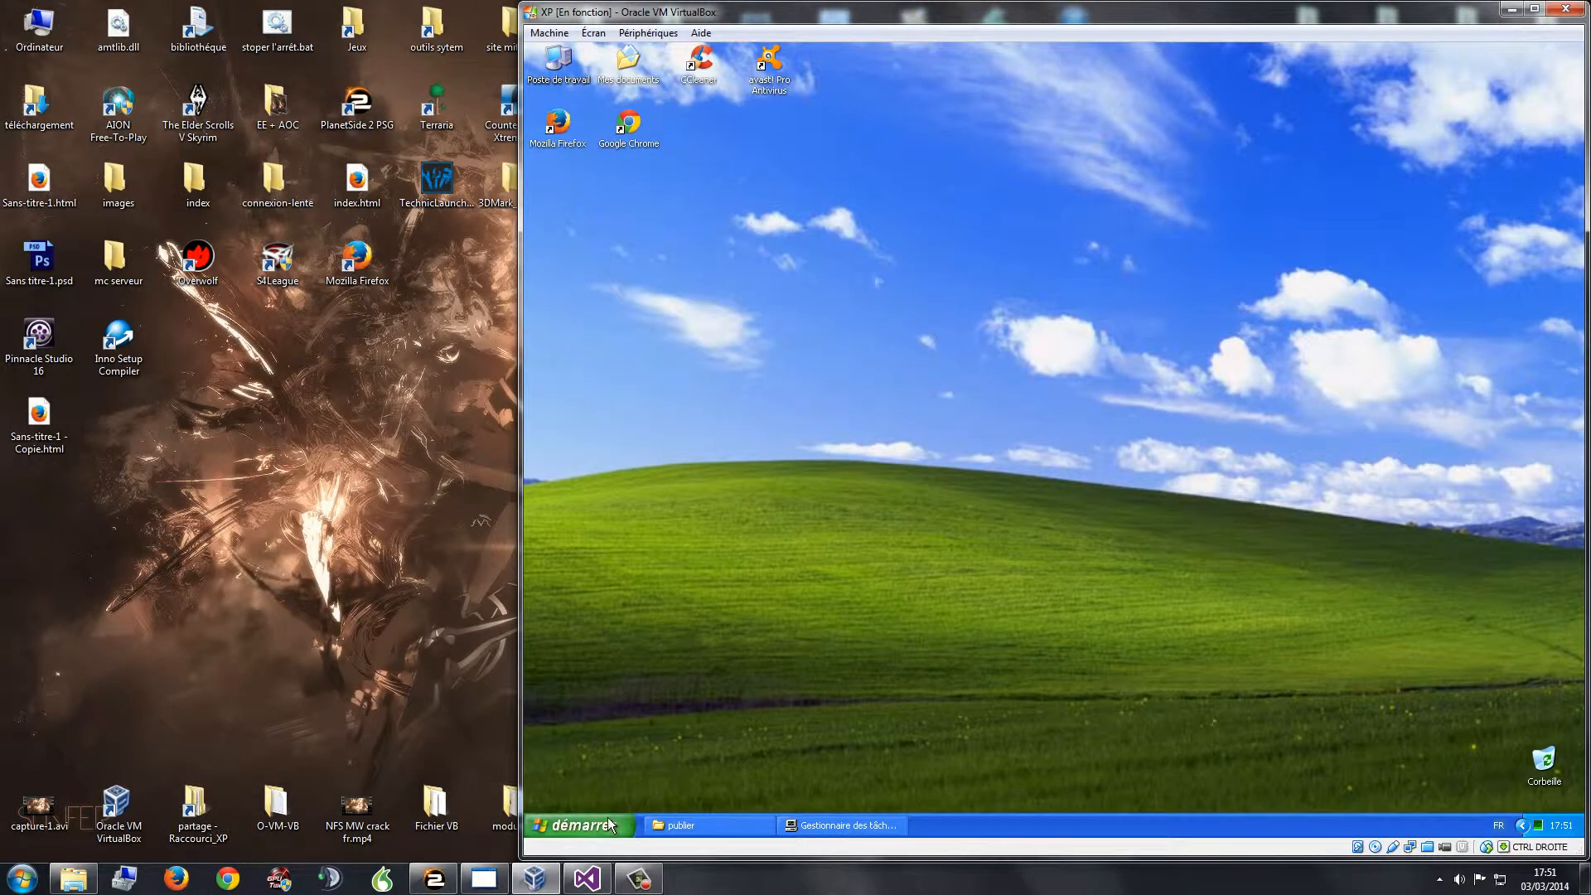
Start Tchat-out.w a second time in the XP machine to check its launch, and close it
{"action": "left_click", "coordinate": [580, 825]}
{"action": "mouse_move", "coordinate": [644, 761]}
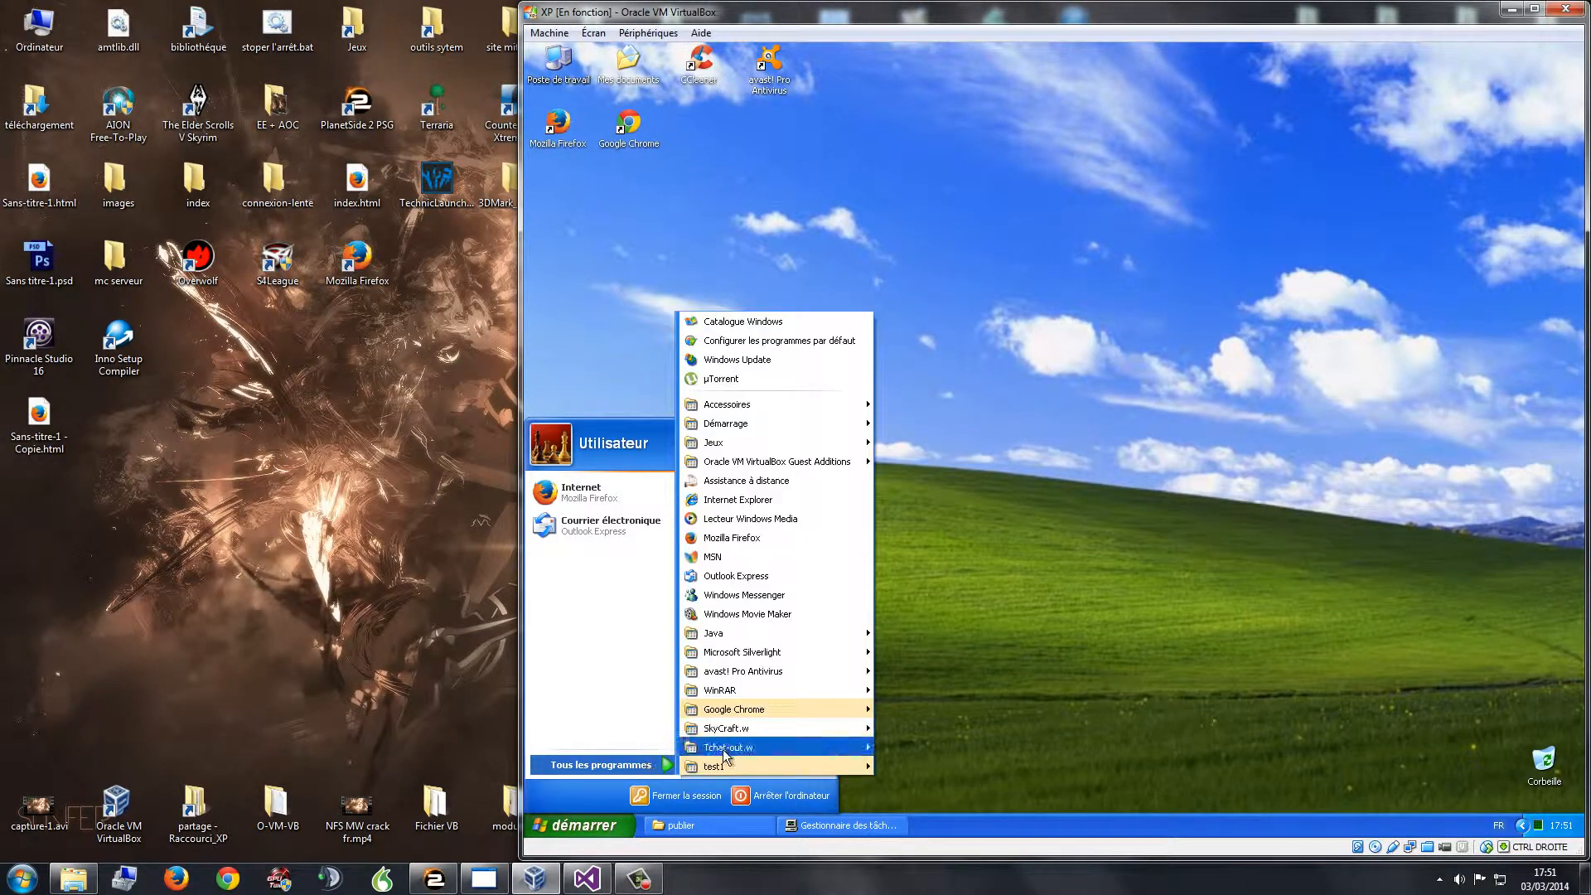
{"action": "mouse_move", "coordinate": [829, 728]}
{"action": "left_click", "coordinate": [893, 729]}
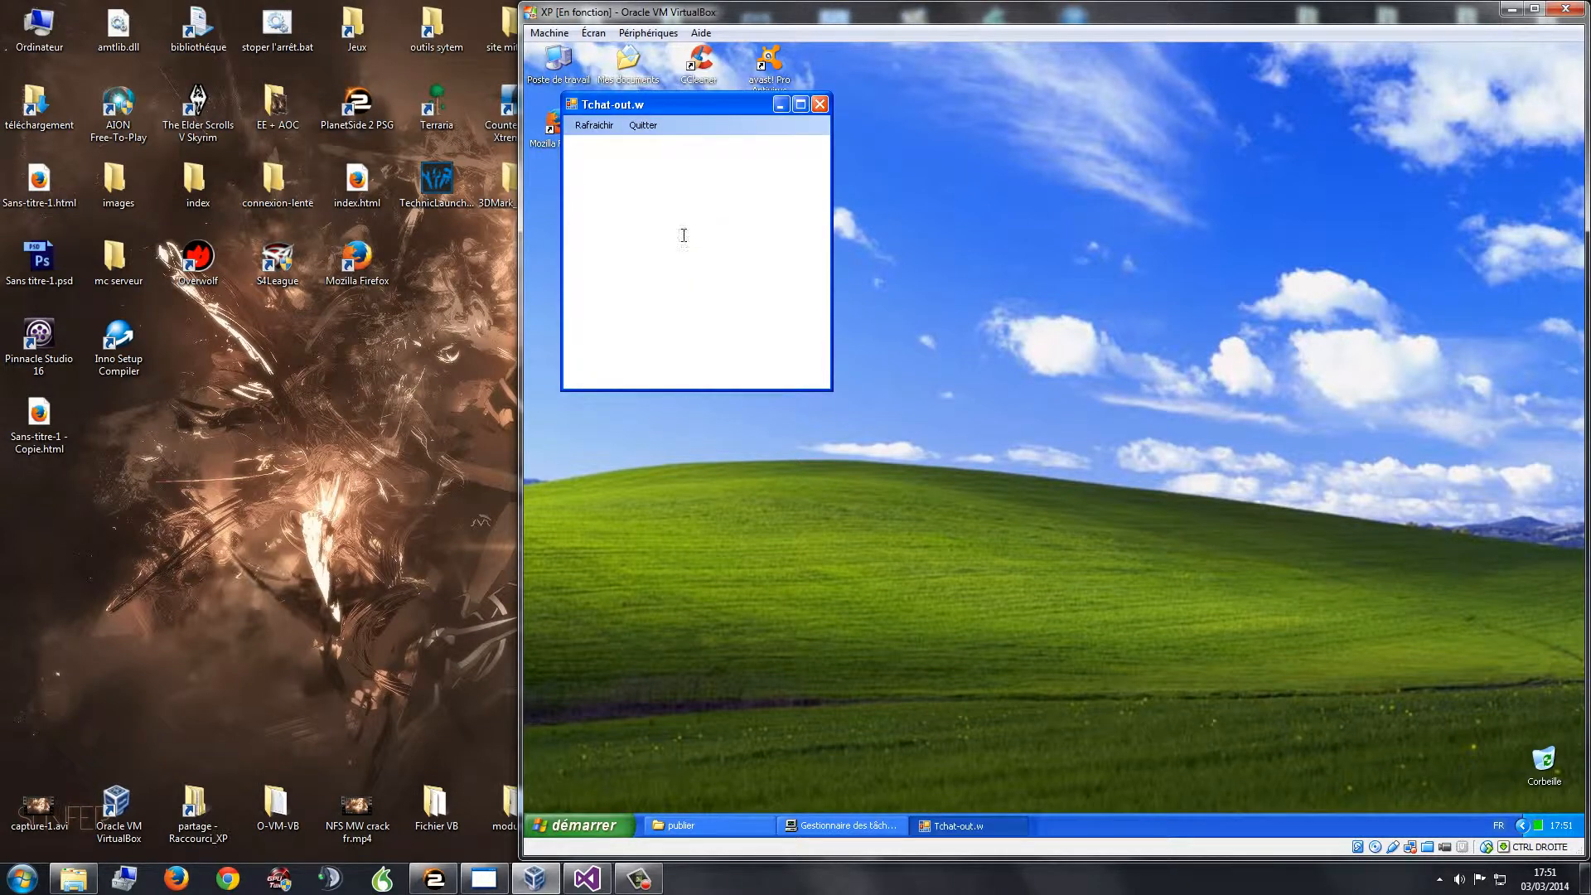
{"action": "left_click", "coordinate": [821, 104]}
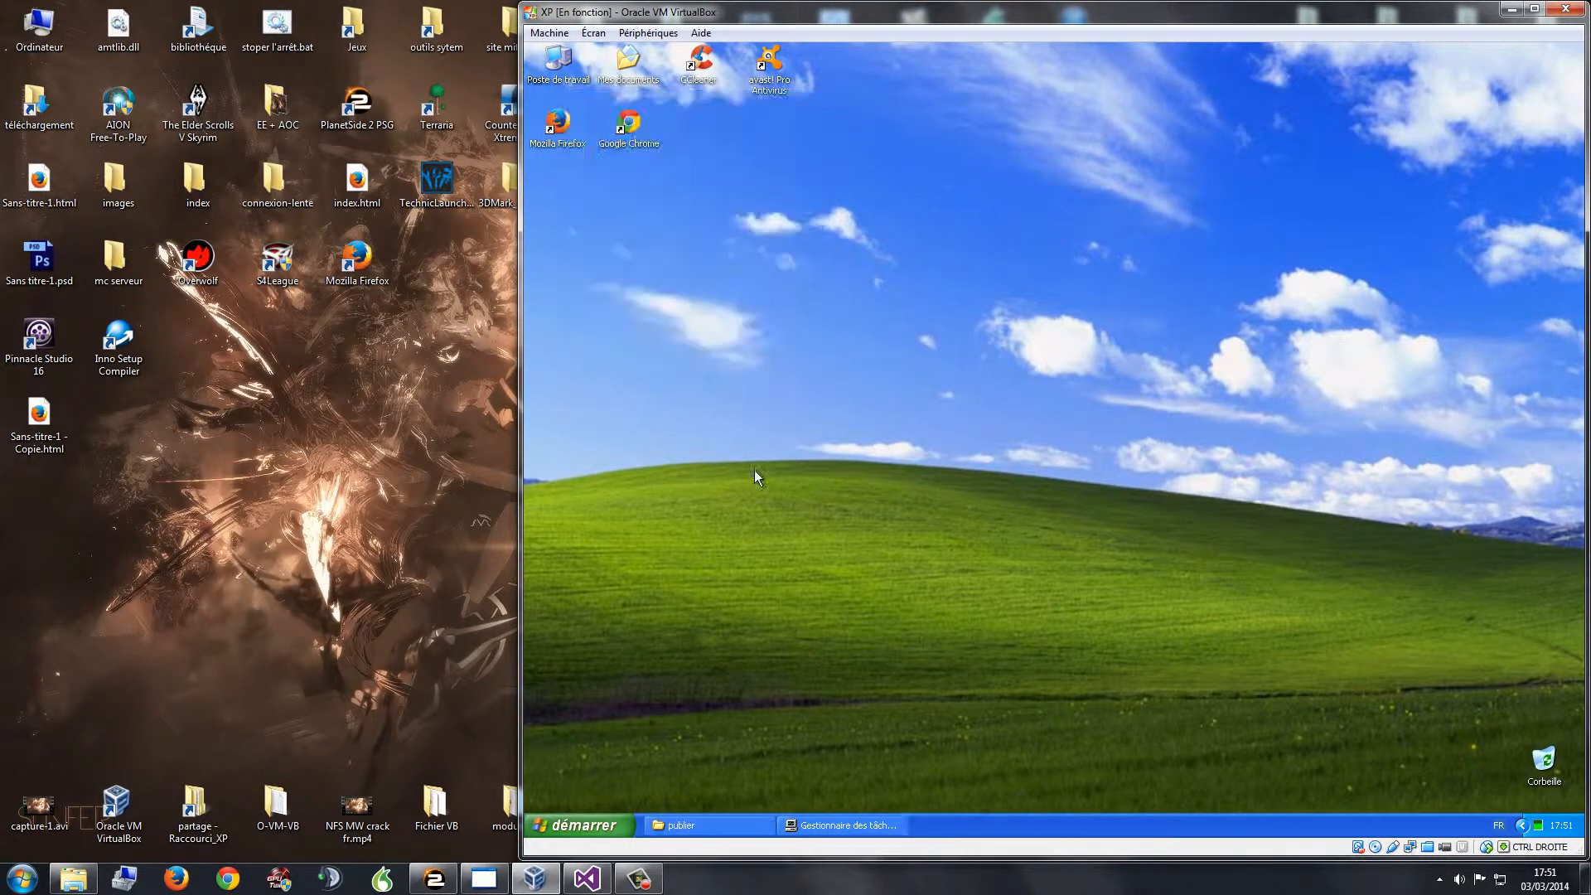
Look at the test1 entry among the XP machine's installed programs and dismiss the list
{"action": "left_click", "coordinate": [580, 826]}
{"action": "left_click", "coordinate": [600, 764]}
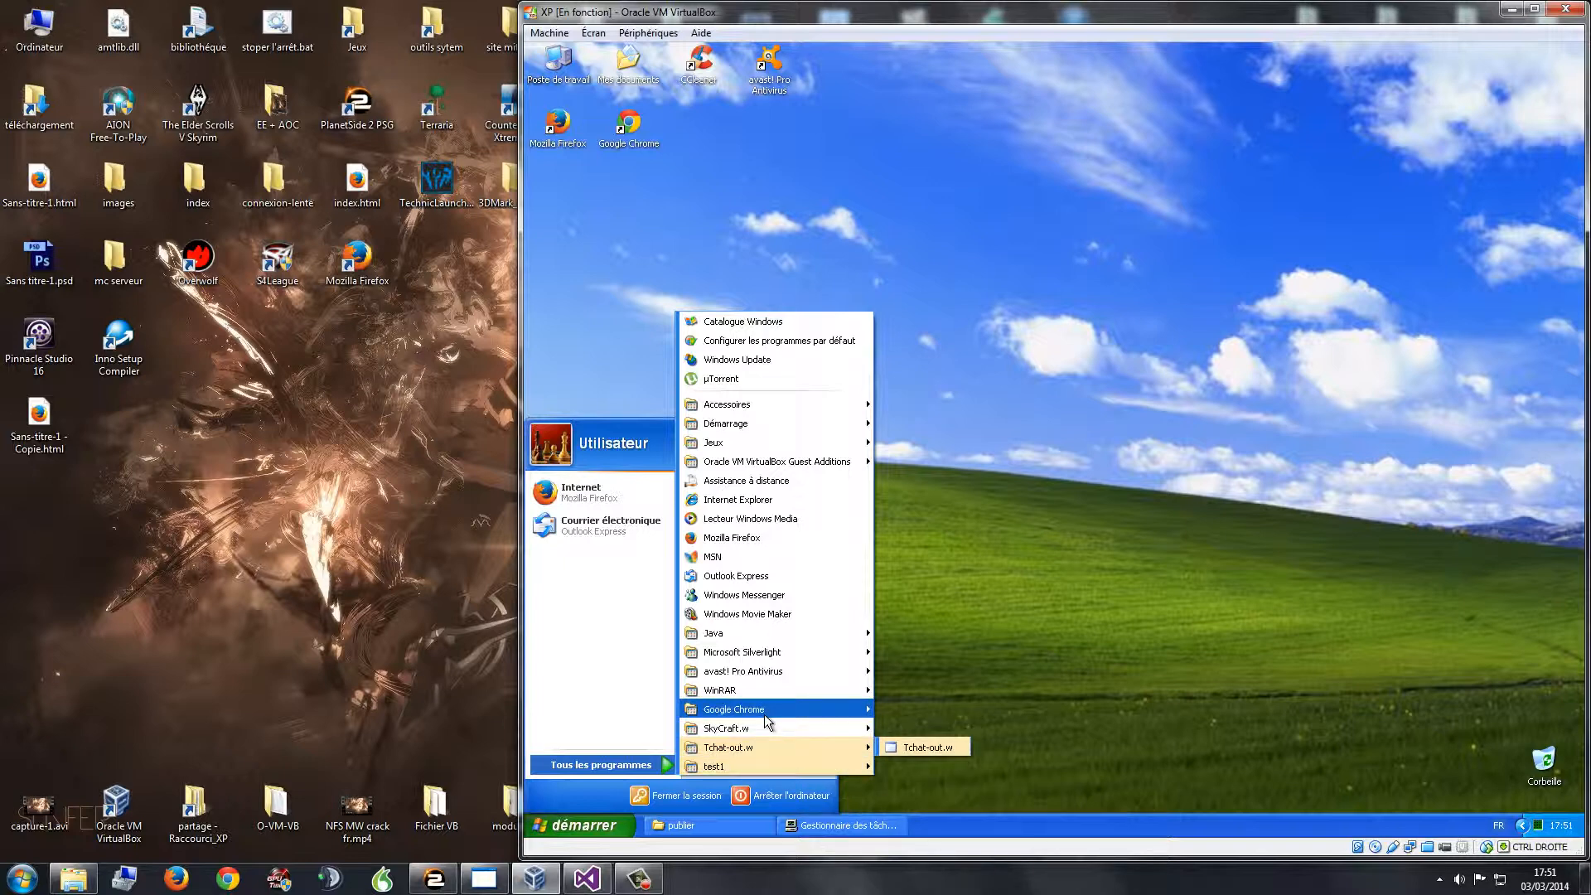
{"action": "mouse_move", "coordinate": [755, 762]}
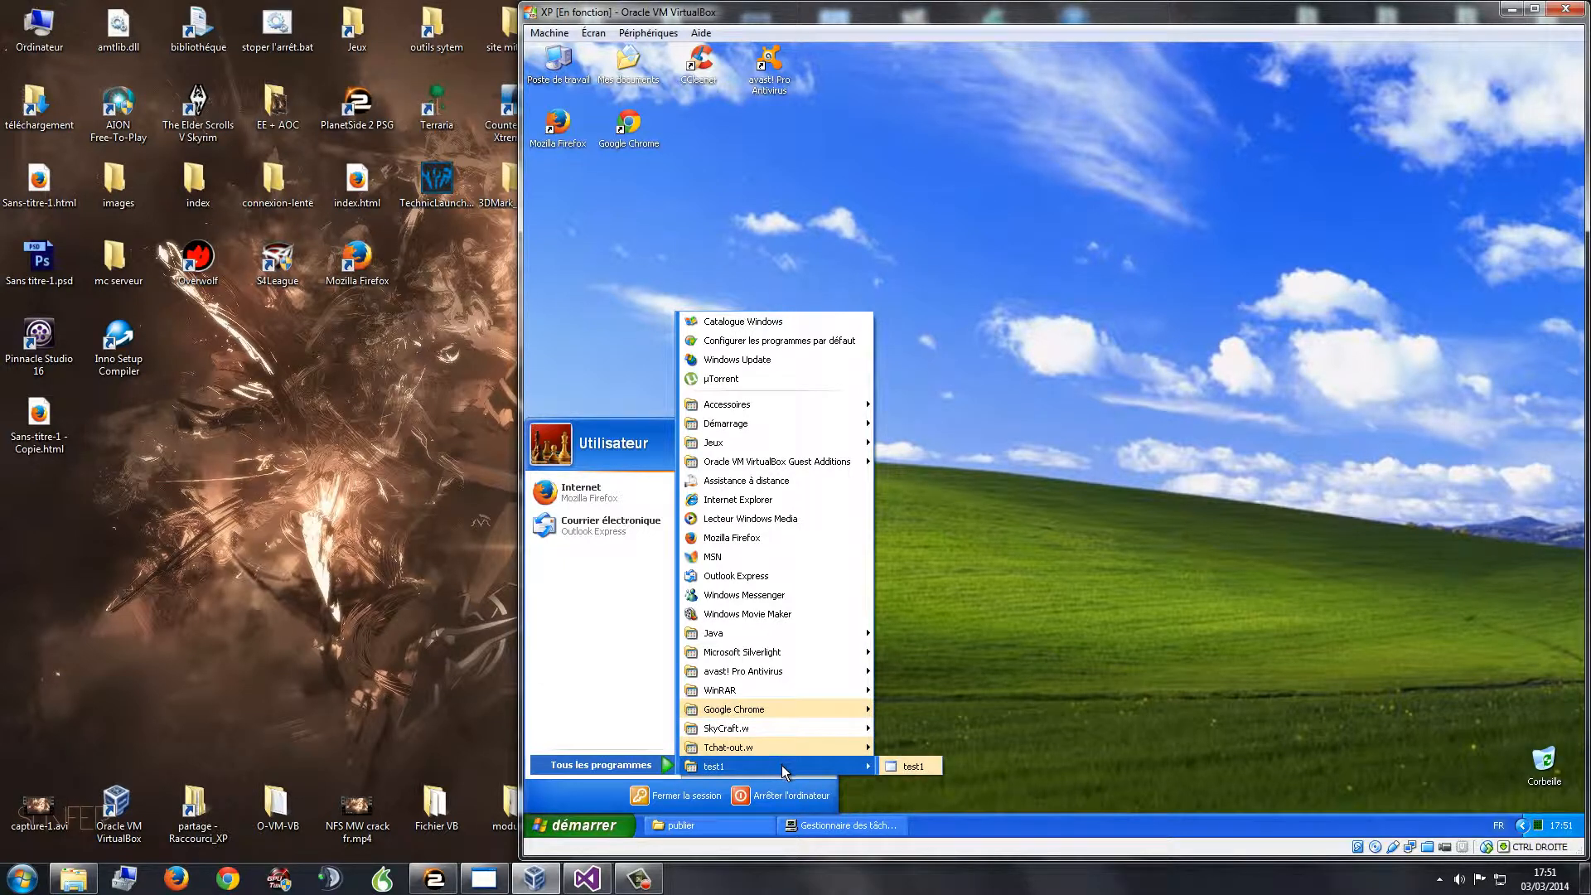
{"action": "left_click", "coordinate": [985, 649]}
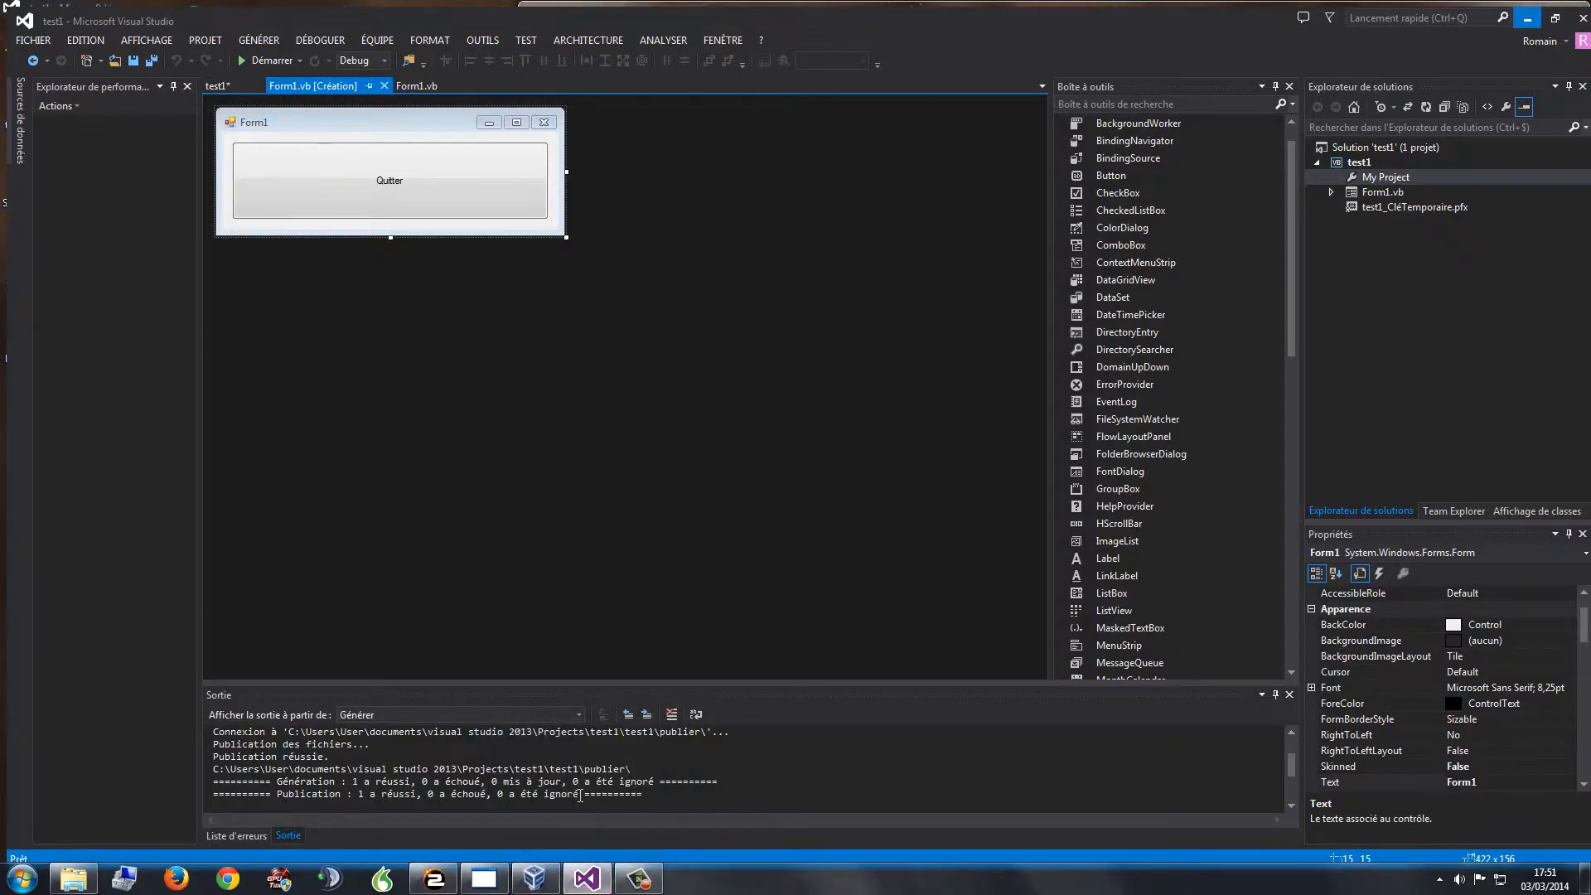
Switch to Visual Studio and view the Application page of test1's project properties
{"action": "left_click", "coordinate": [578, 794]}
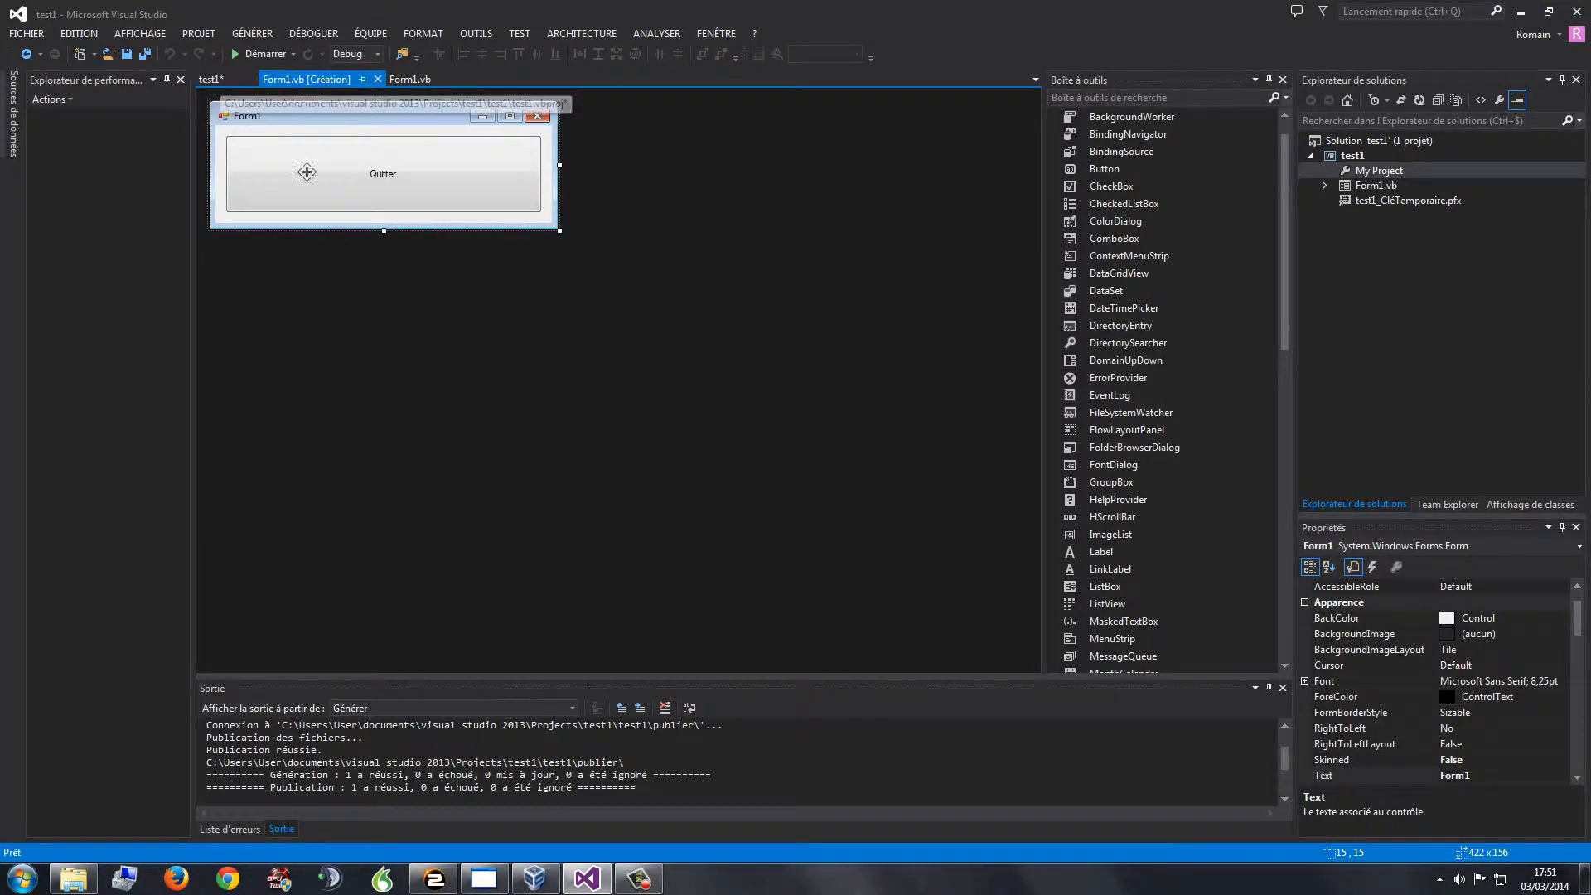
{"action": "left_click", "coordinate": [1522, 13]}
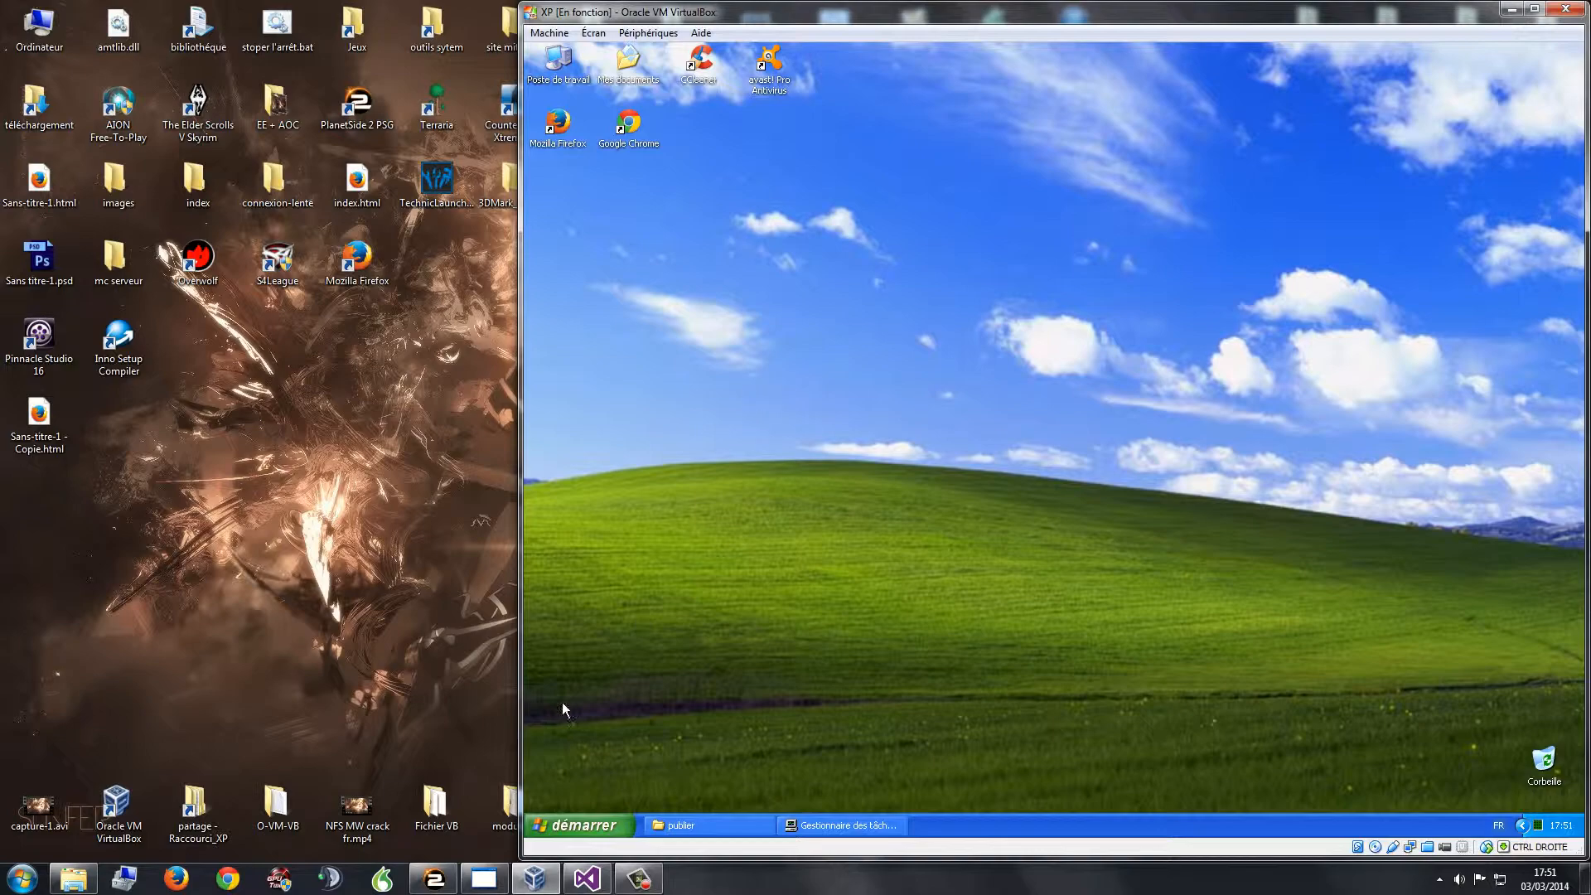
{"action": "left_click", "coordinate": [587, 878]}
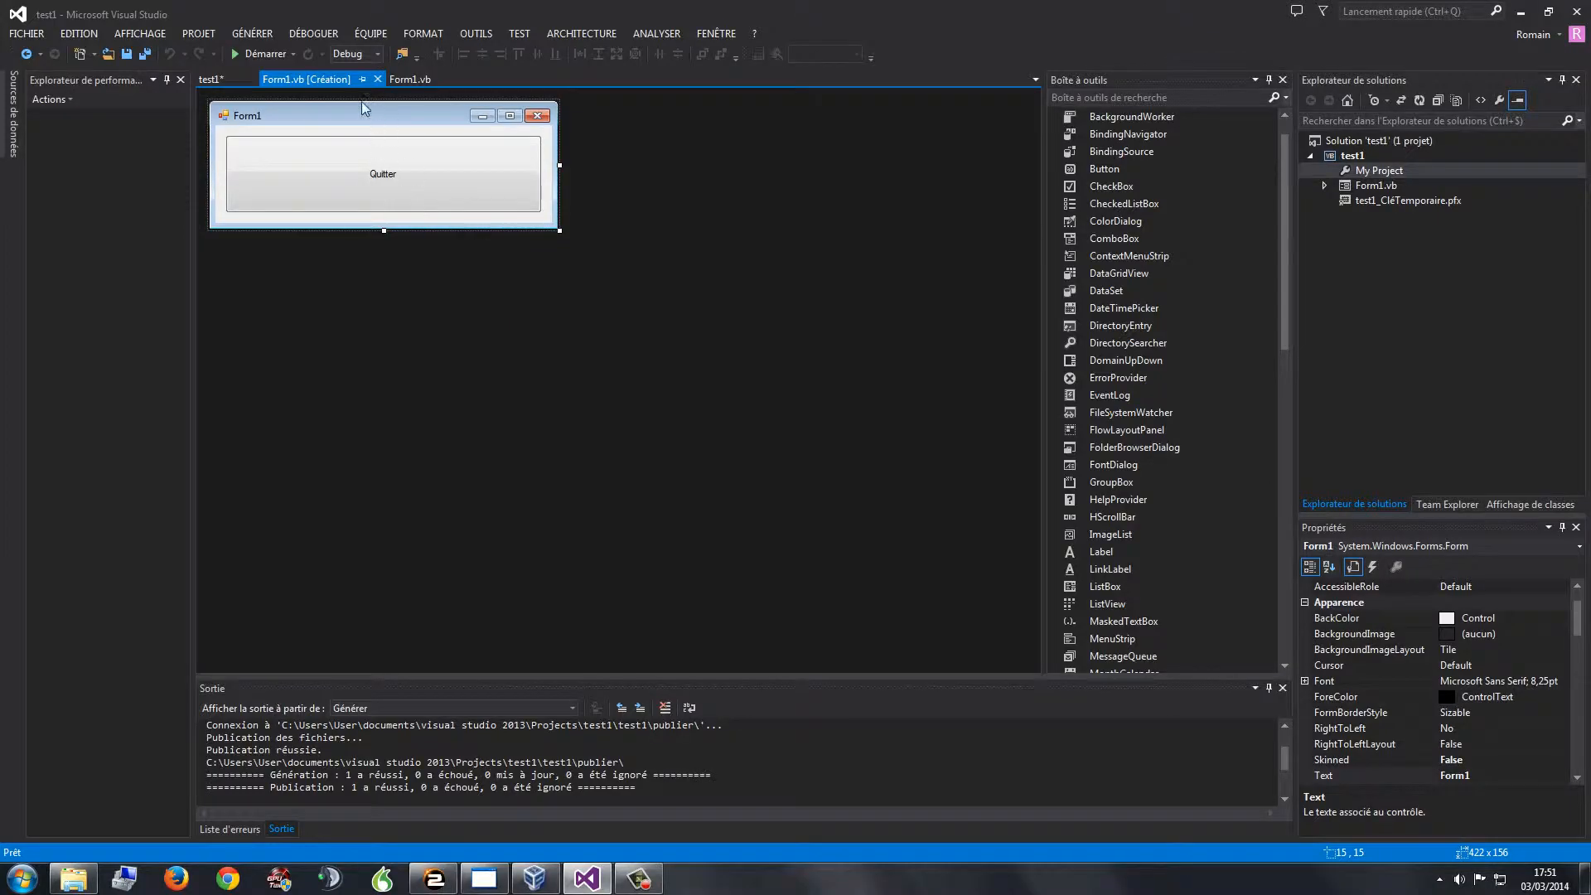
{"action": "left_click", "coordinate": [211, 79]}
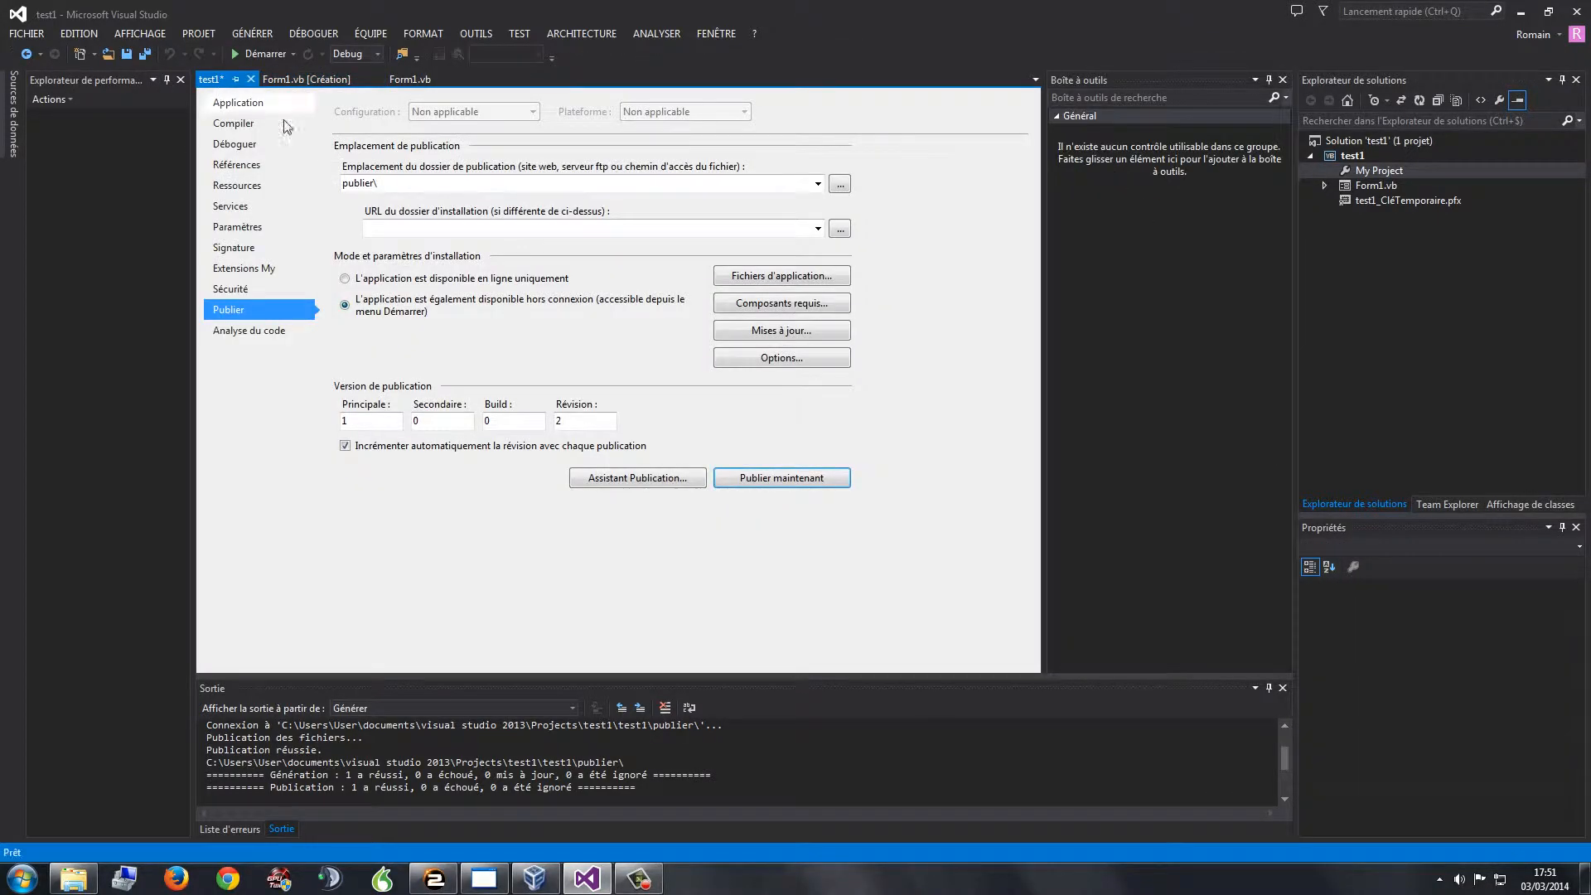
{"action": "left_click", "coordinate": [238, 102]}
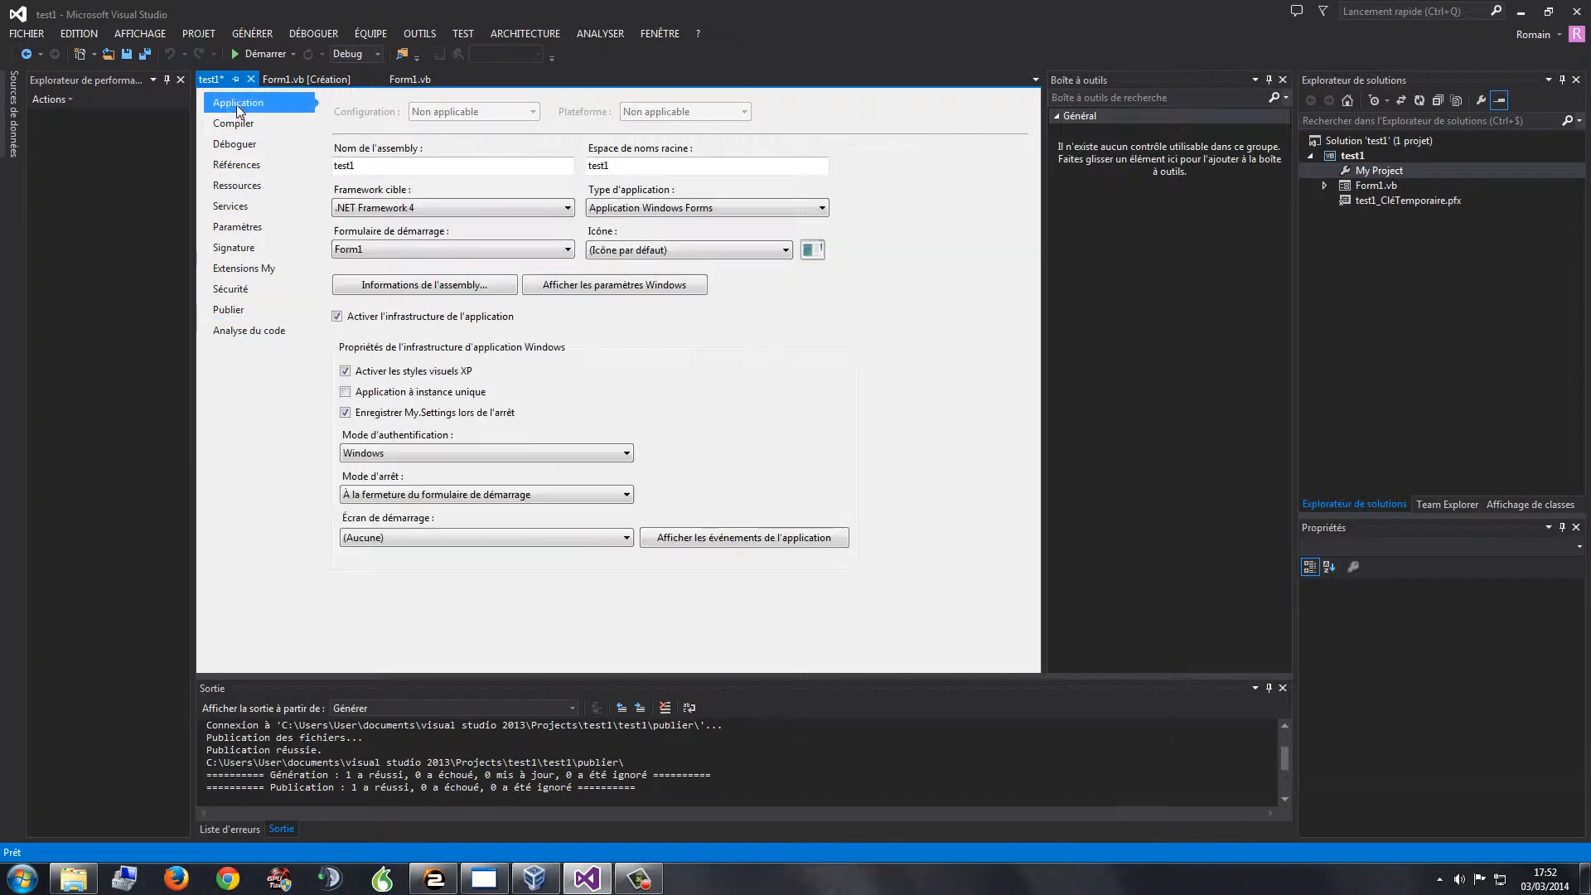
Examine the available target .NET Framework versions for test1, keeping the current selection
{"action": "left_click", "coordinate": [371, 205]}
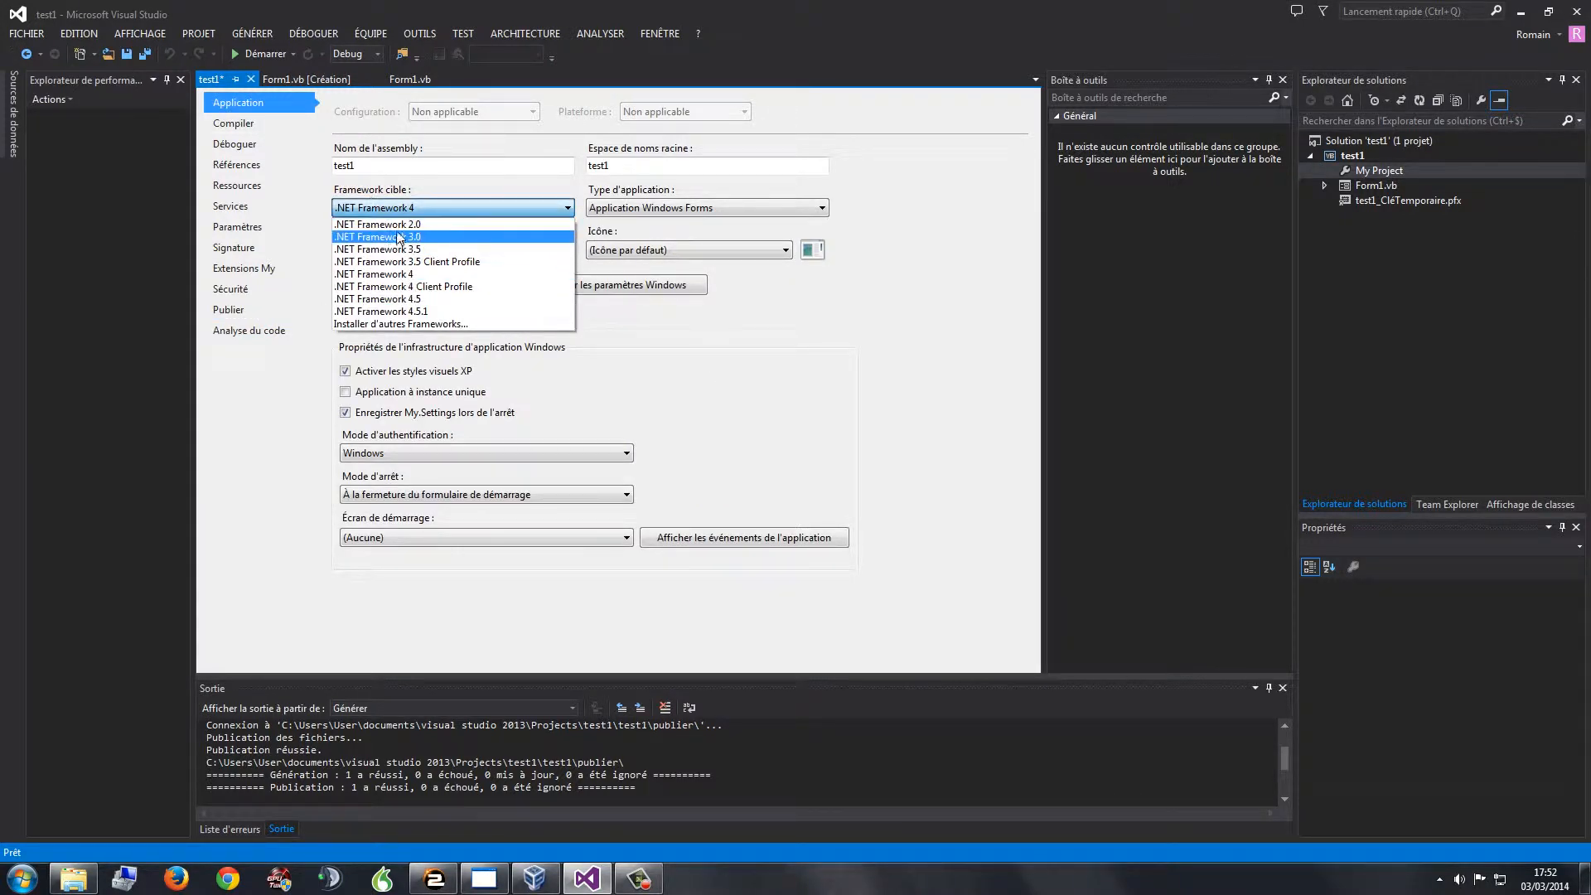
{"action": "key", "text": "Up"}
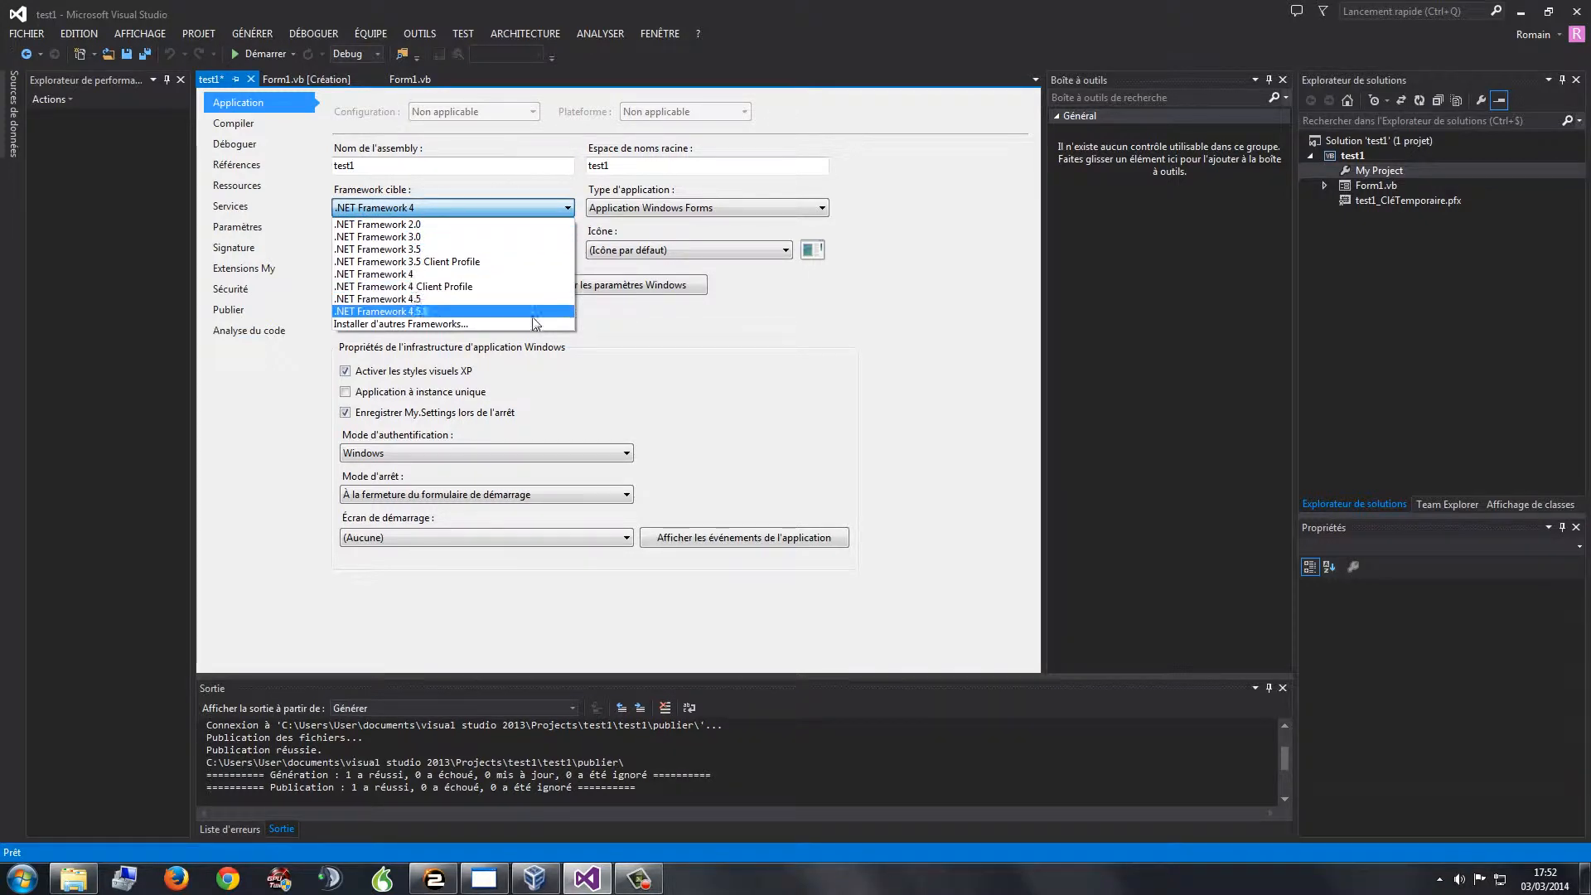
{"action": "left_click", "coordinate": [654, 345]}
{"action": "left_click", "coordinate": [431, 208]}
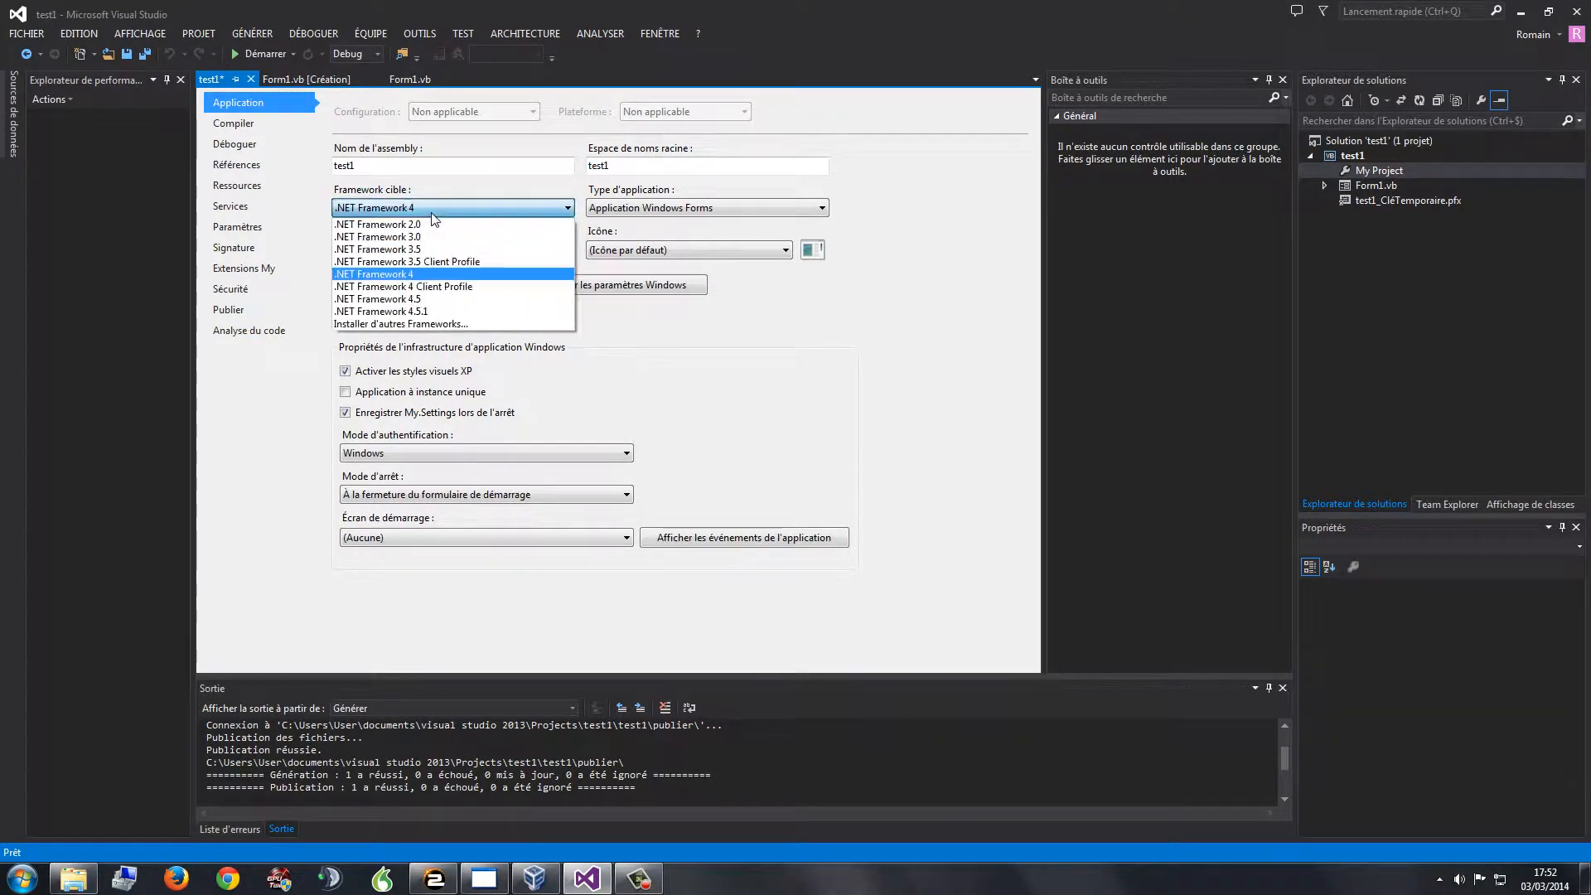
{"action": "left_click", "coordinate": [431, 208]}
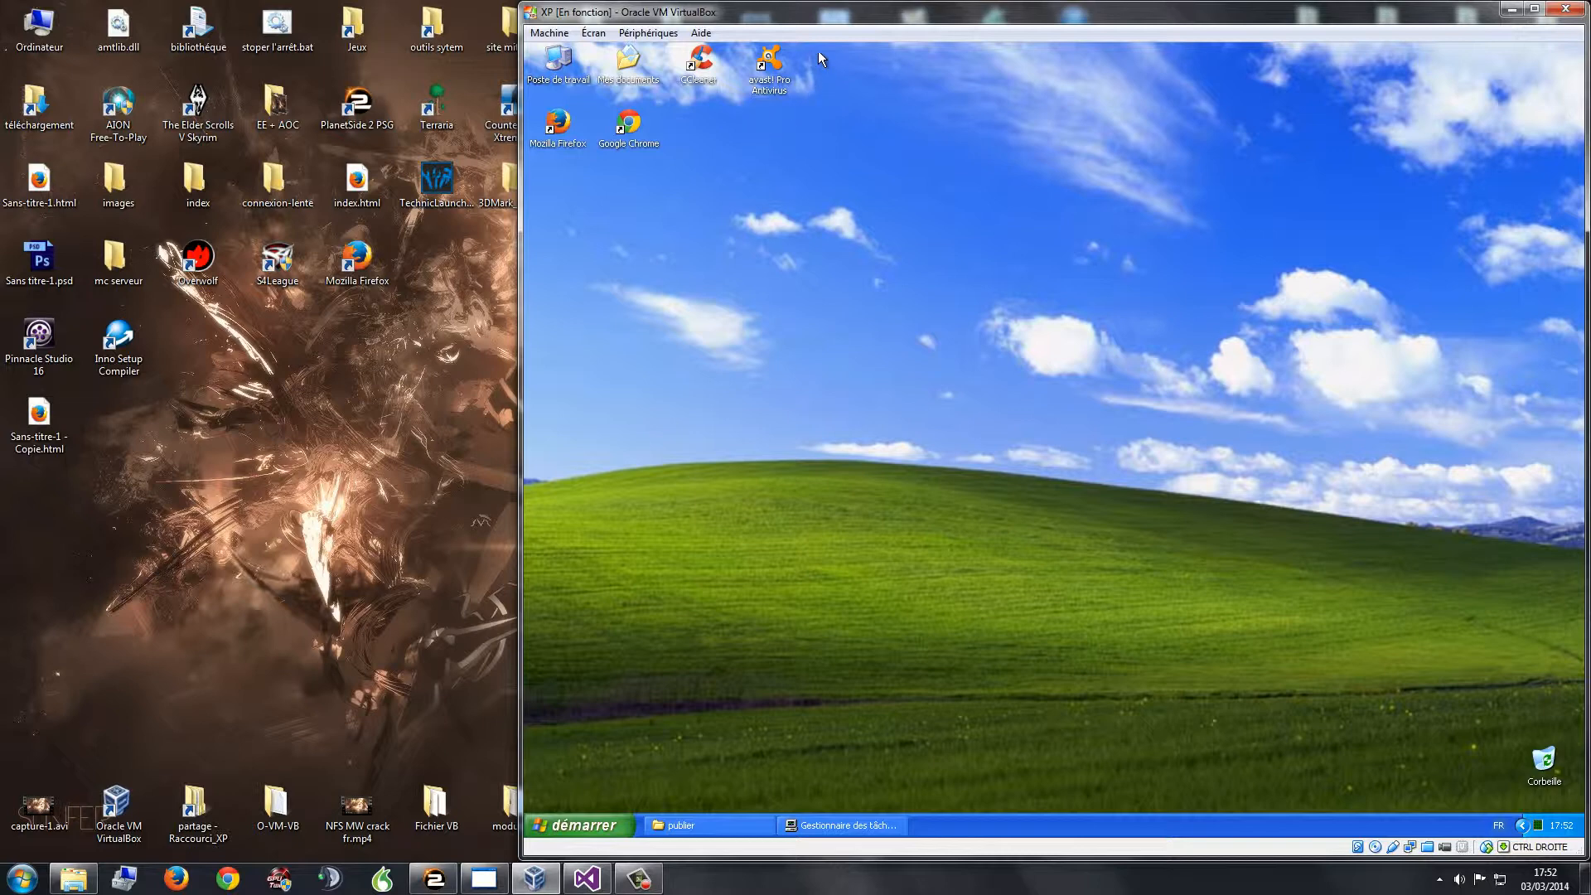
{"action": "left_click_drag", "start_coordinate": [817, 46], "coordinate": [525, 154]}
{"action": "left_click", "coordinate": [524, 153]}
{"action": "mouse_move", "coordinate": [638, 878]}
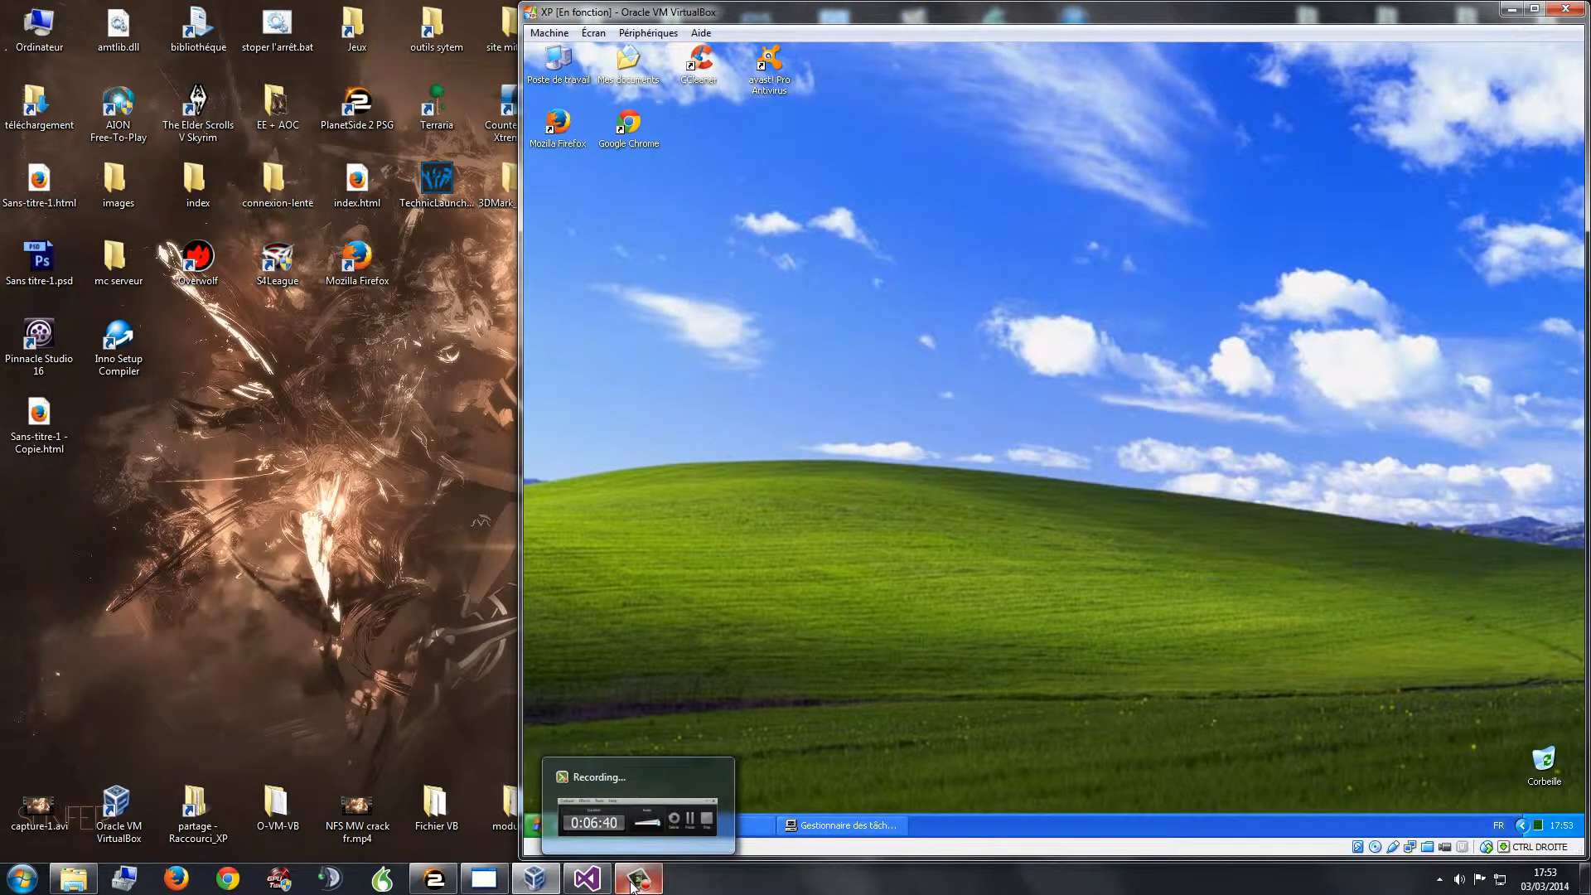
{"action": "left_click", "coordinate": [439, 779]}
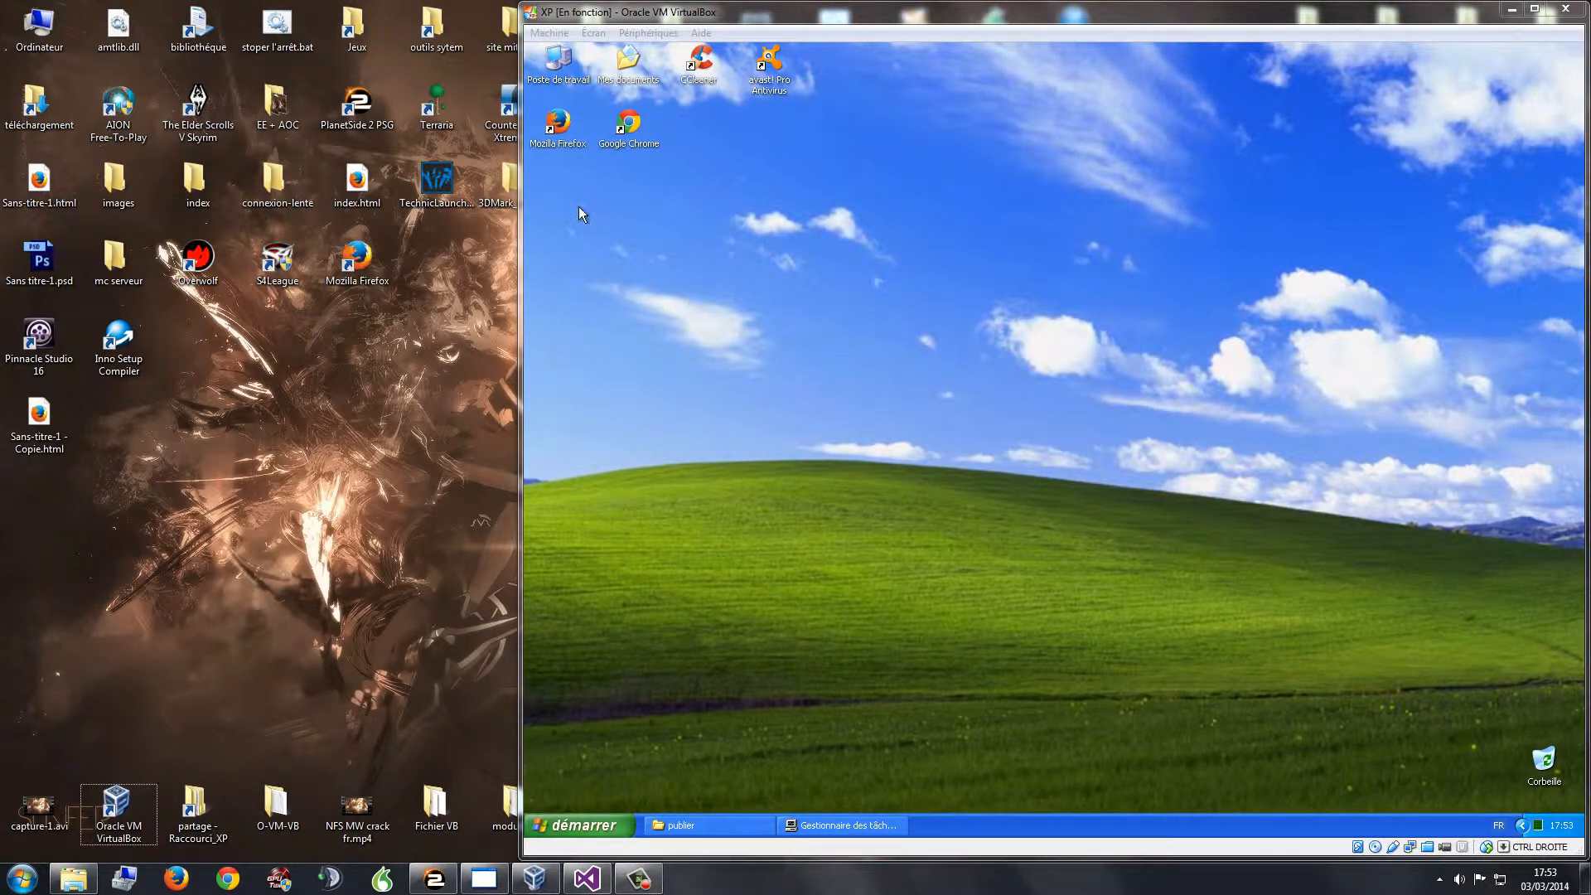
{"action": "left_click", "coordinate": [559, 45]}
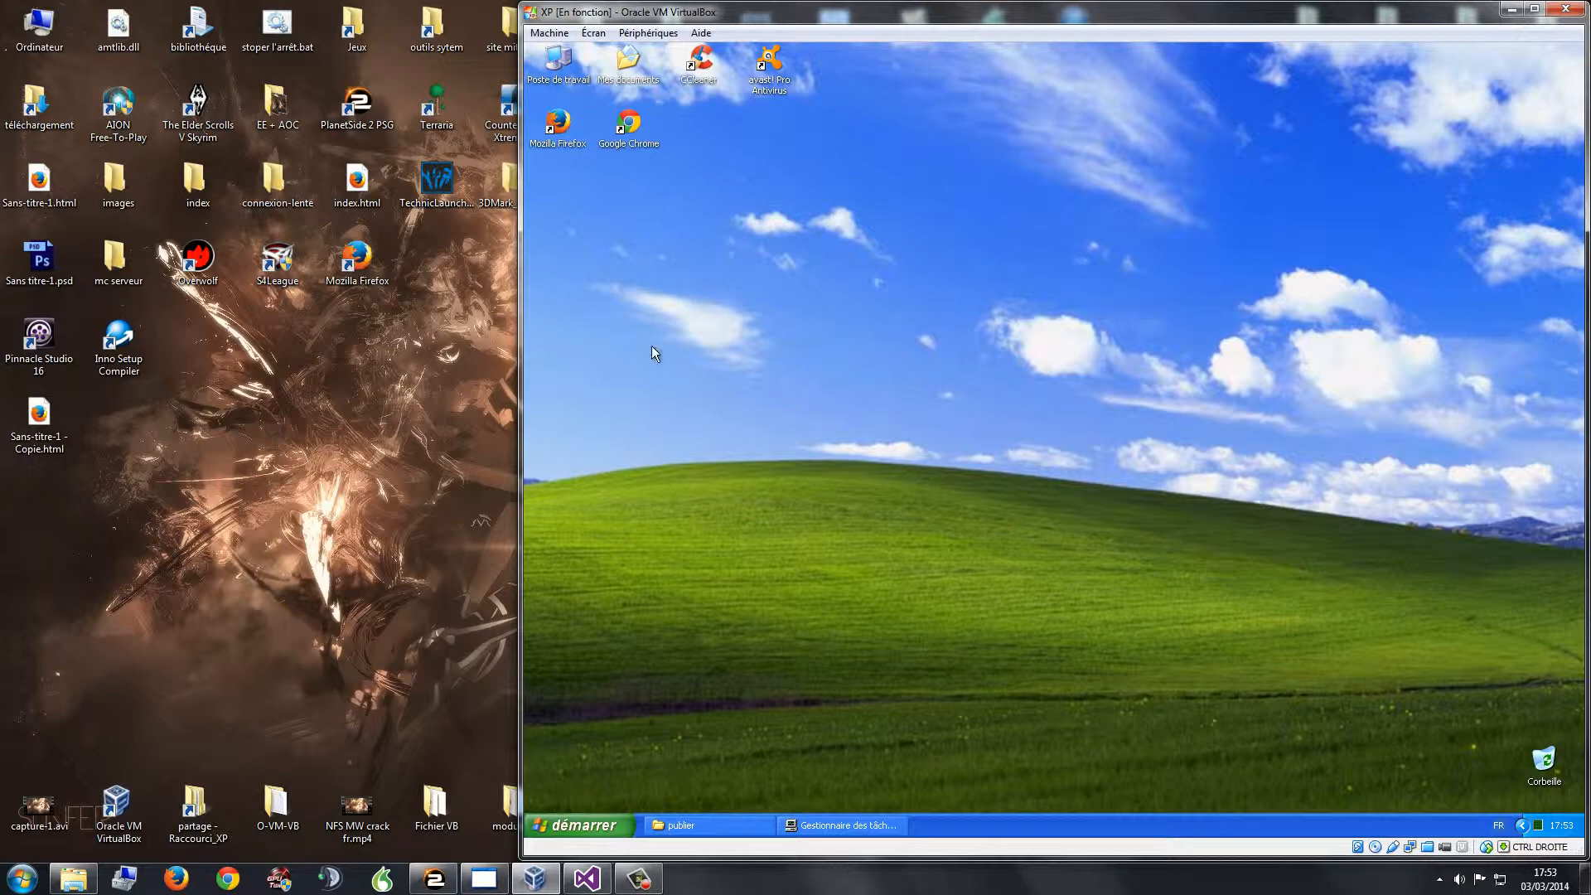
{"action": "left_click_drag", "start_coordinate": [603, 354], "coordinate": [1460, 688]}
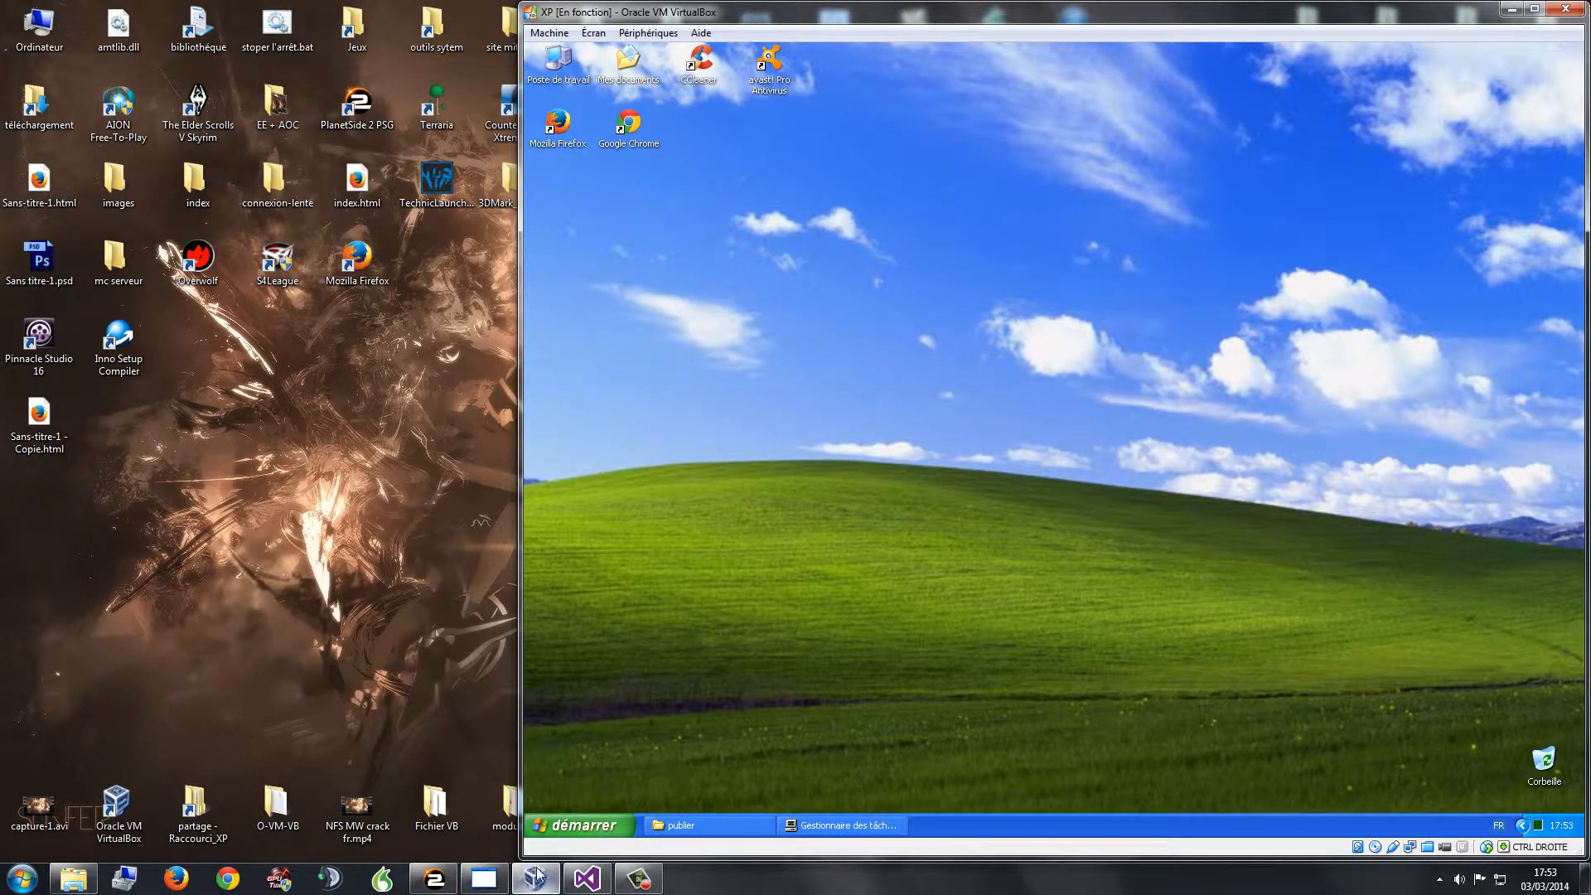
Open the Oracle VM VirtualBox manager and view the System settings of the XP machine
{"action": "left_click", "coordinate": [139, 832]}
{"action": "double_click", "coordinate": [139, 831]}
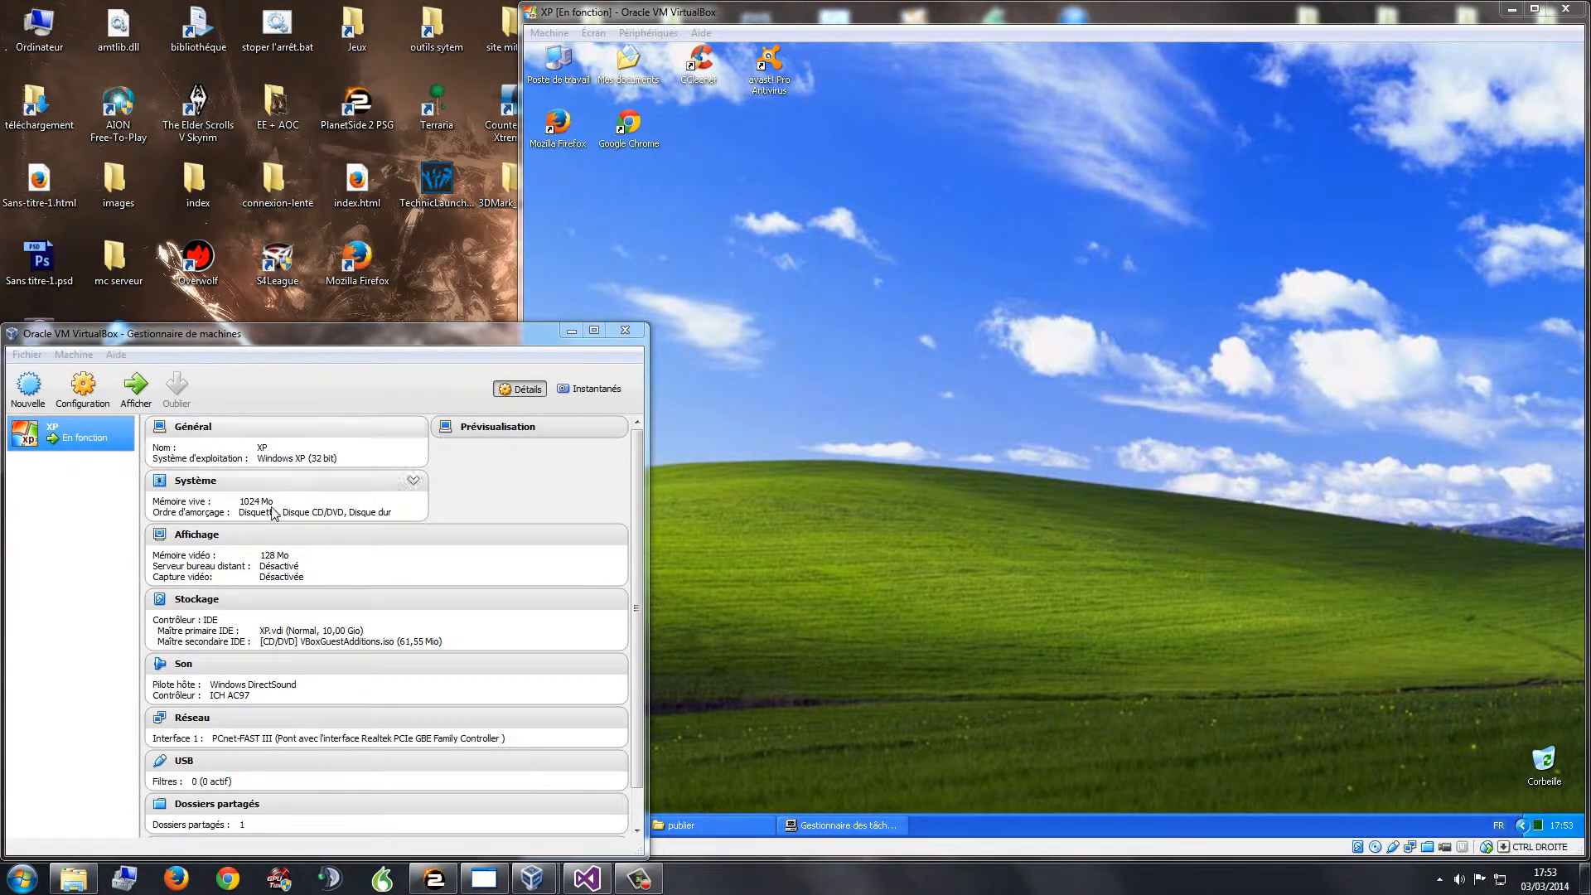
{"action": "left_click", "coordinate": [83, 387]}
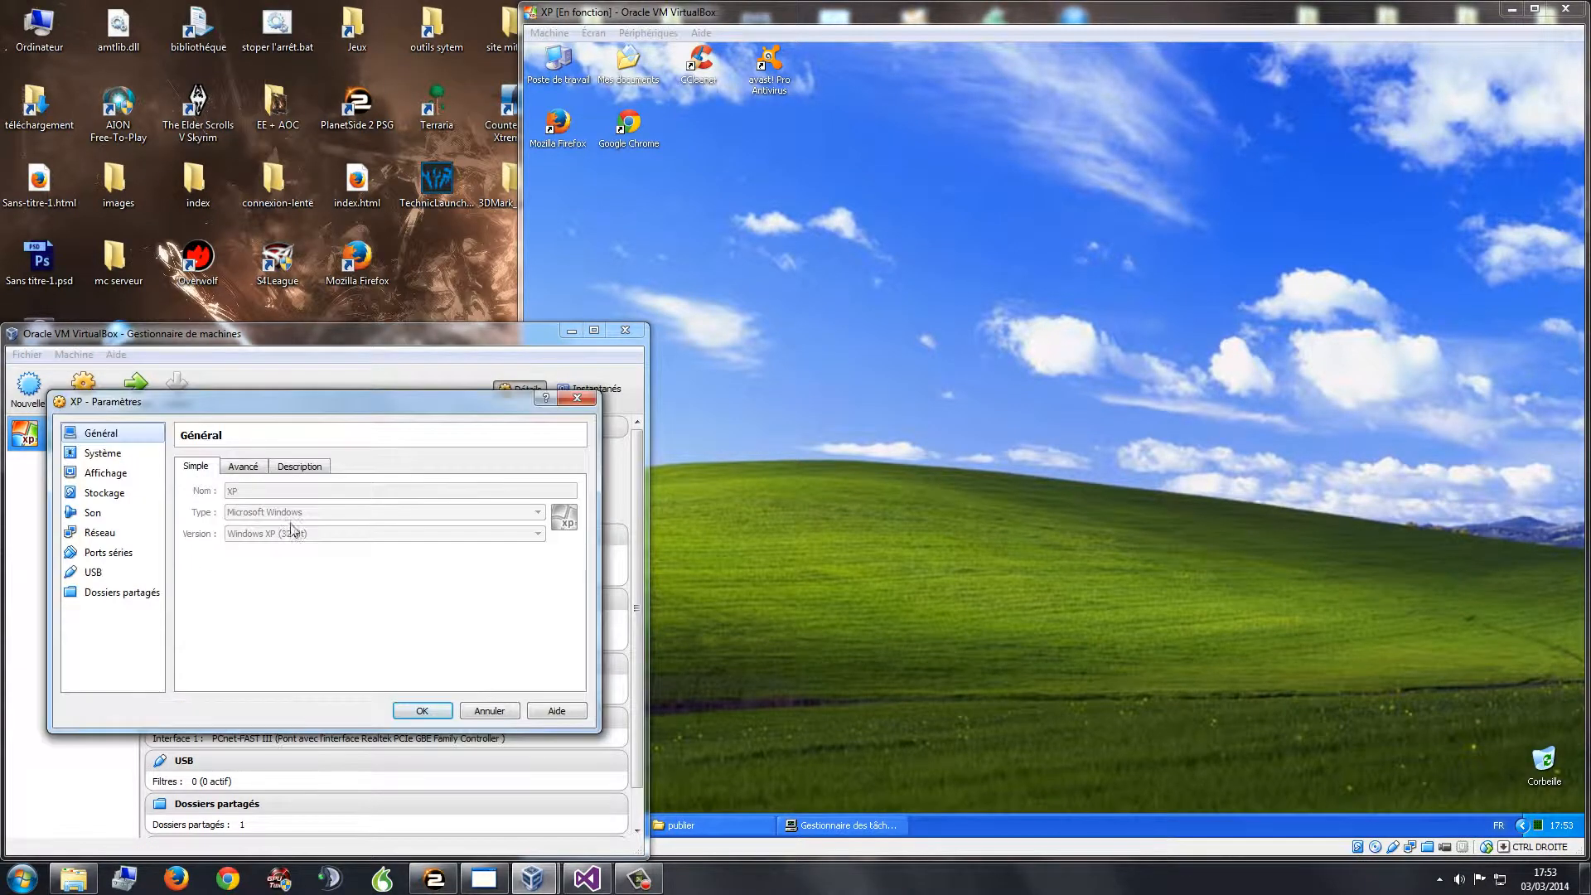
{"action": "left_click", "coordinate": [126, 457]}
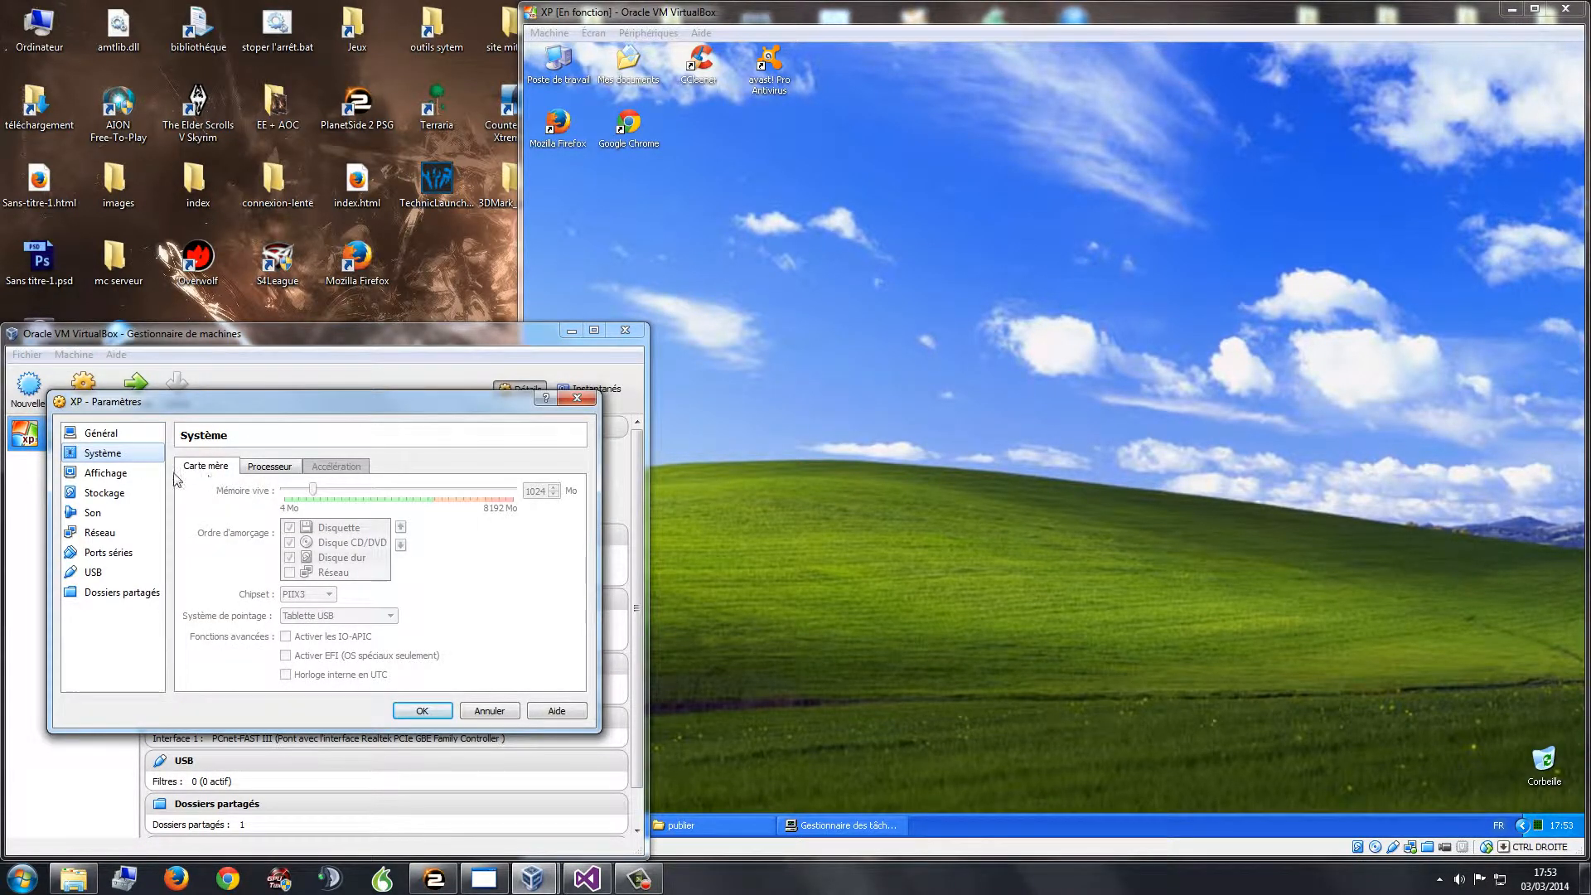
Look through the XP machine's display settings for video, remote desktop and video capture, and glance at its storage settings
{"action": "left_click", "coordinate": [106, 474]}
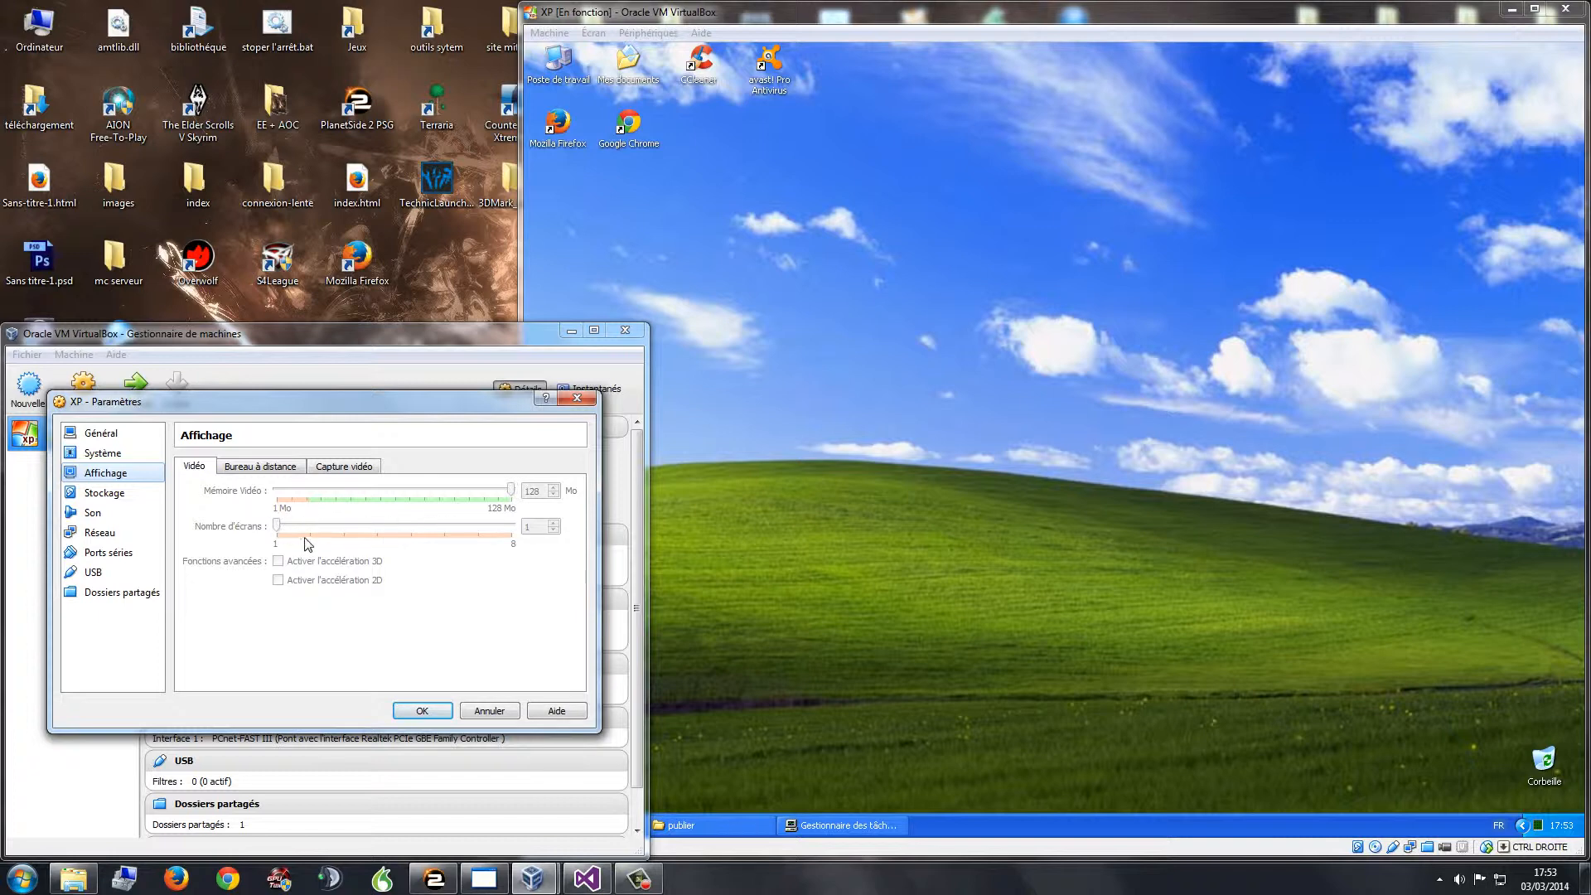
{"action": "left_click", "coordinate": [254, 467]}
{"action": "left_click", "coordinate": [337, 466]}
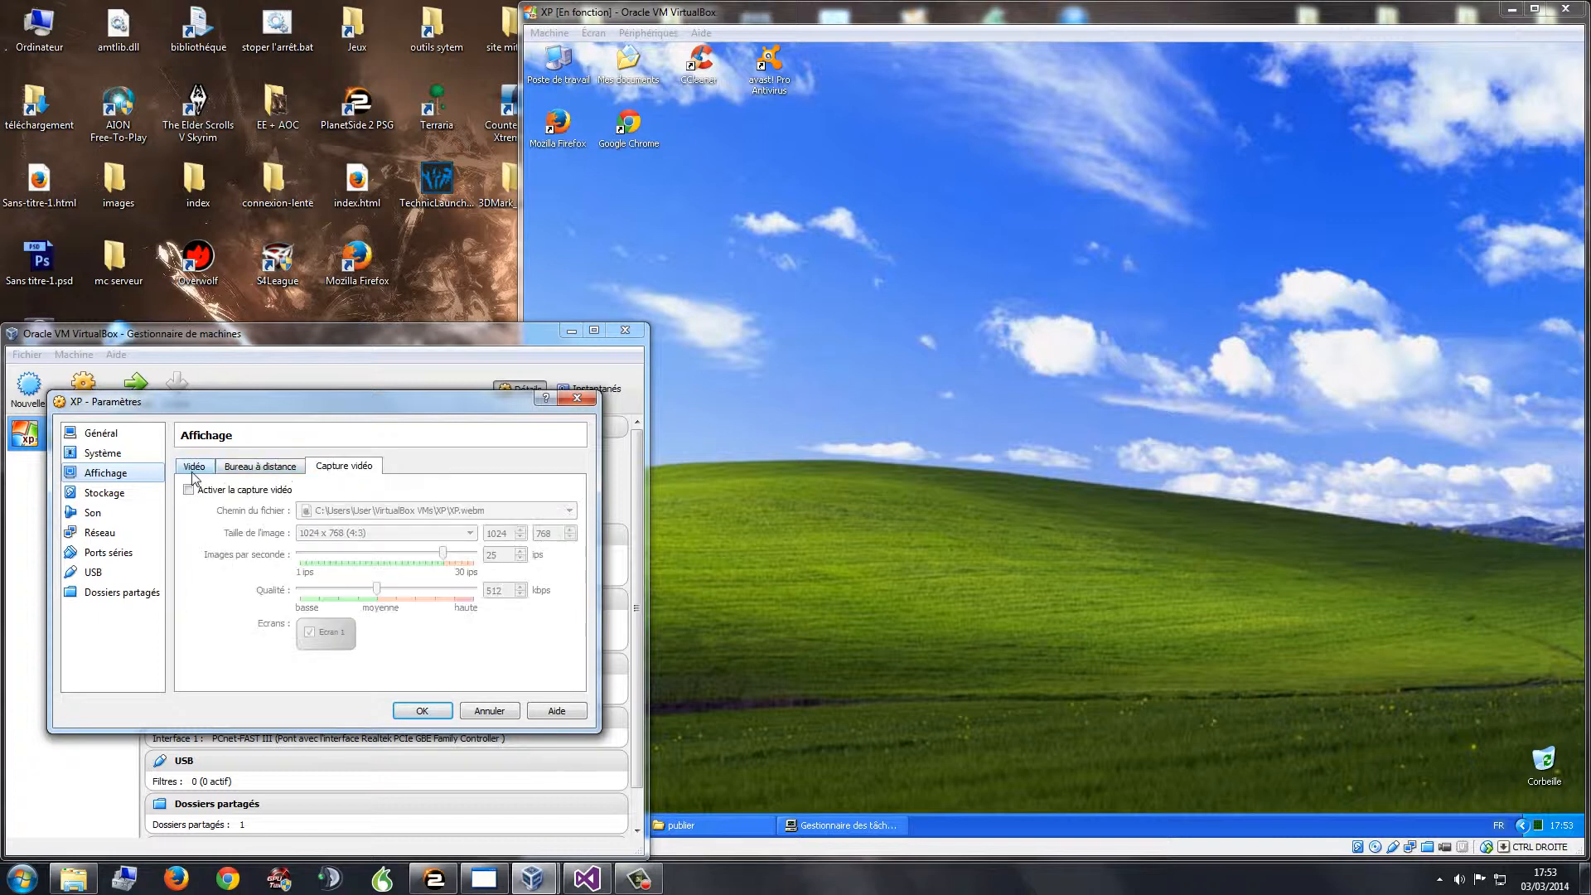
{"action": "left_click", "coordinate": [192, 469]}
{"action": "left_click", "coordinate": [124, 492]}
{"action": "left_click", "coordinate": [126, 473]}
Review the XP machine's motherboard and processor settings, as well as its simple and advanced general settings
{"action": "left_click", "coordinate": [126, 456]}
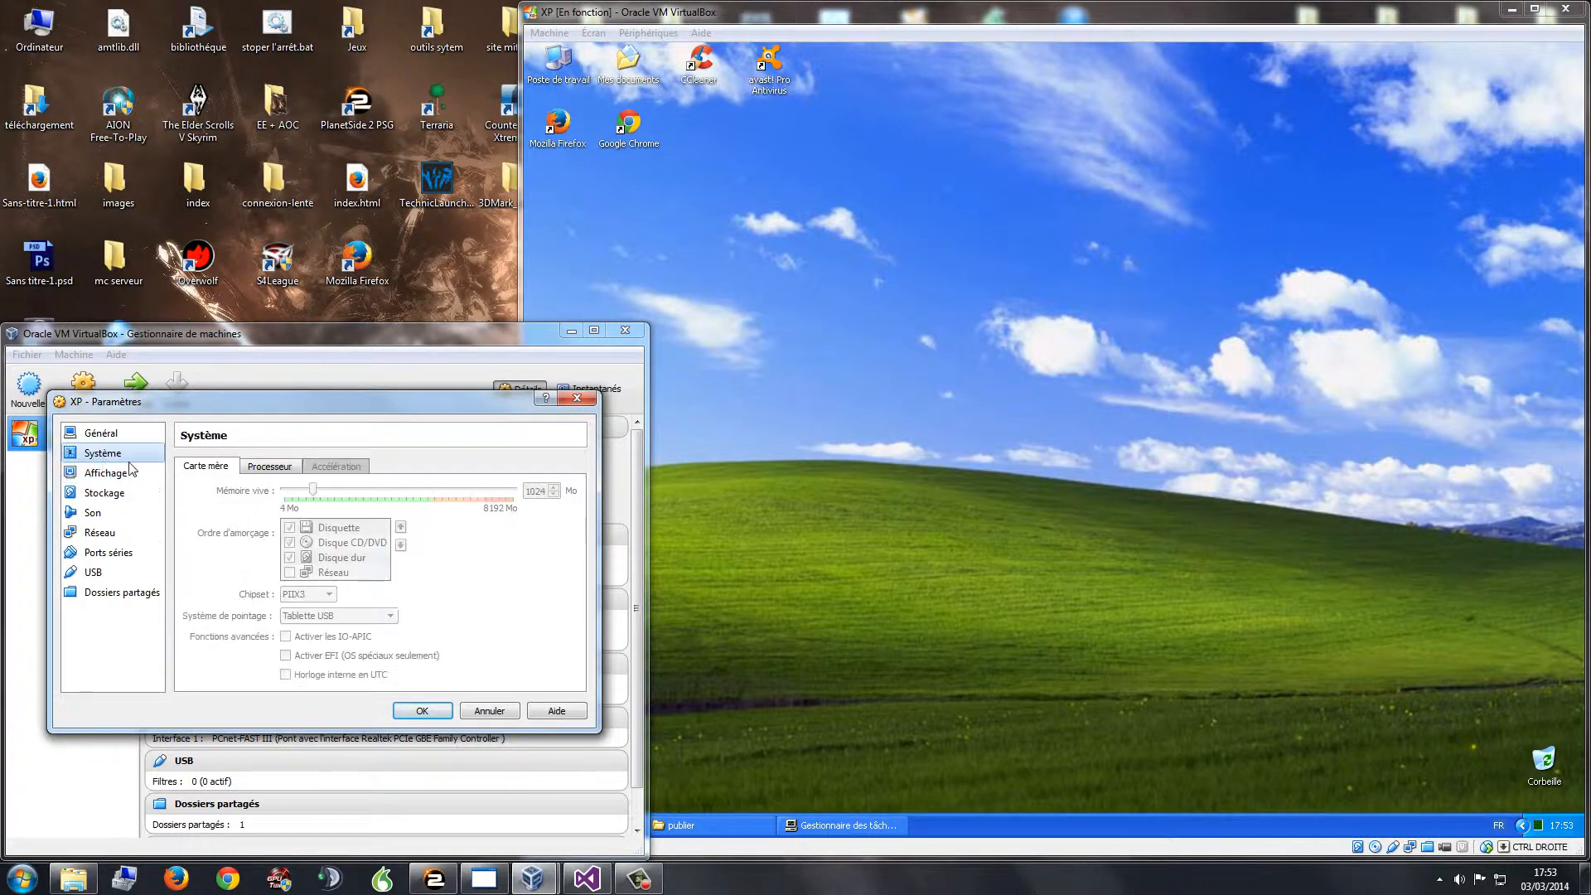
{"action": "left_click", "coordinate": [268, 465]}
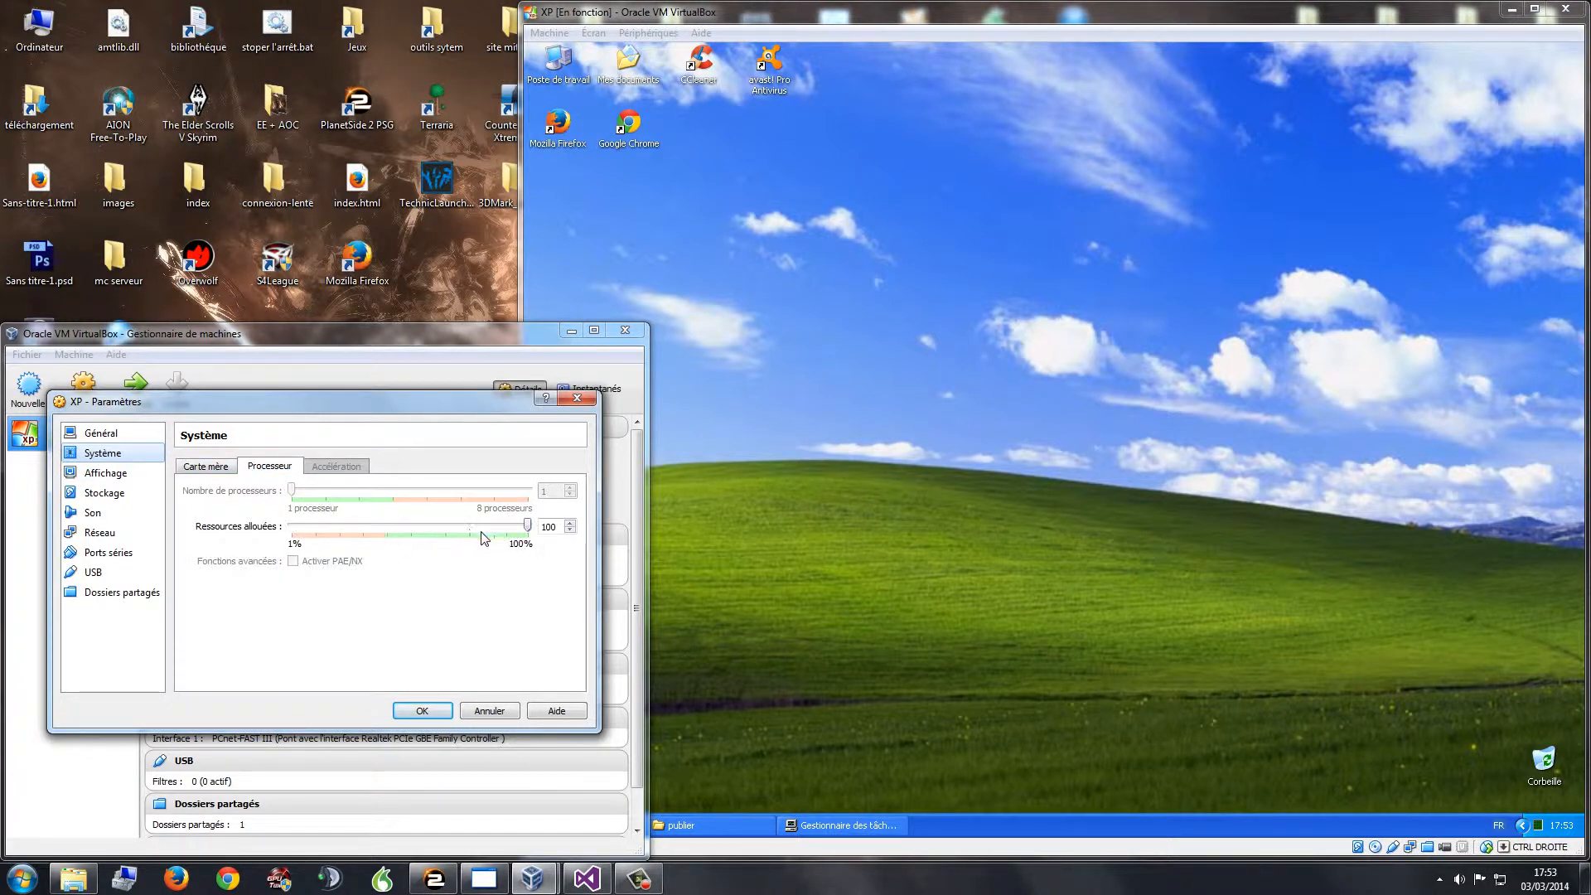
{"action": "left_click", "coordinate": [208, 466]}
{"action": "left_click", "coordinate": [102, 433]}
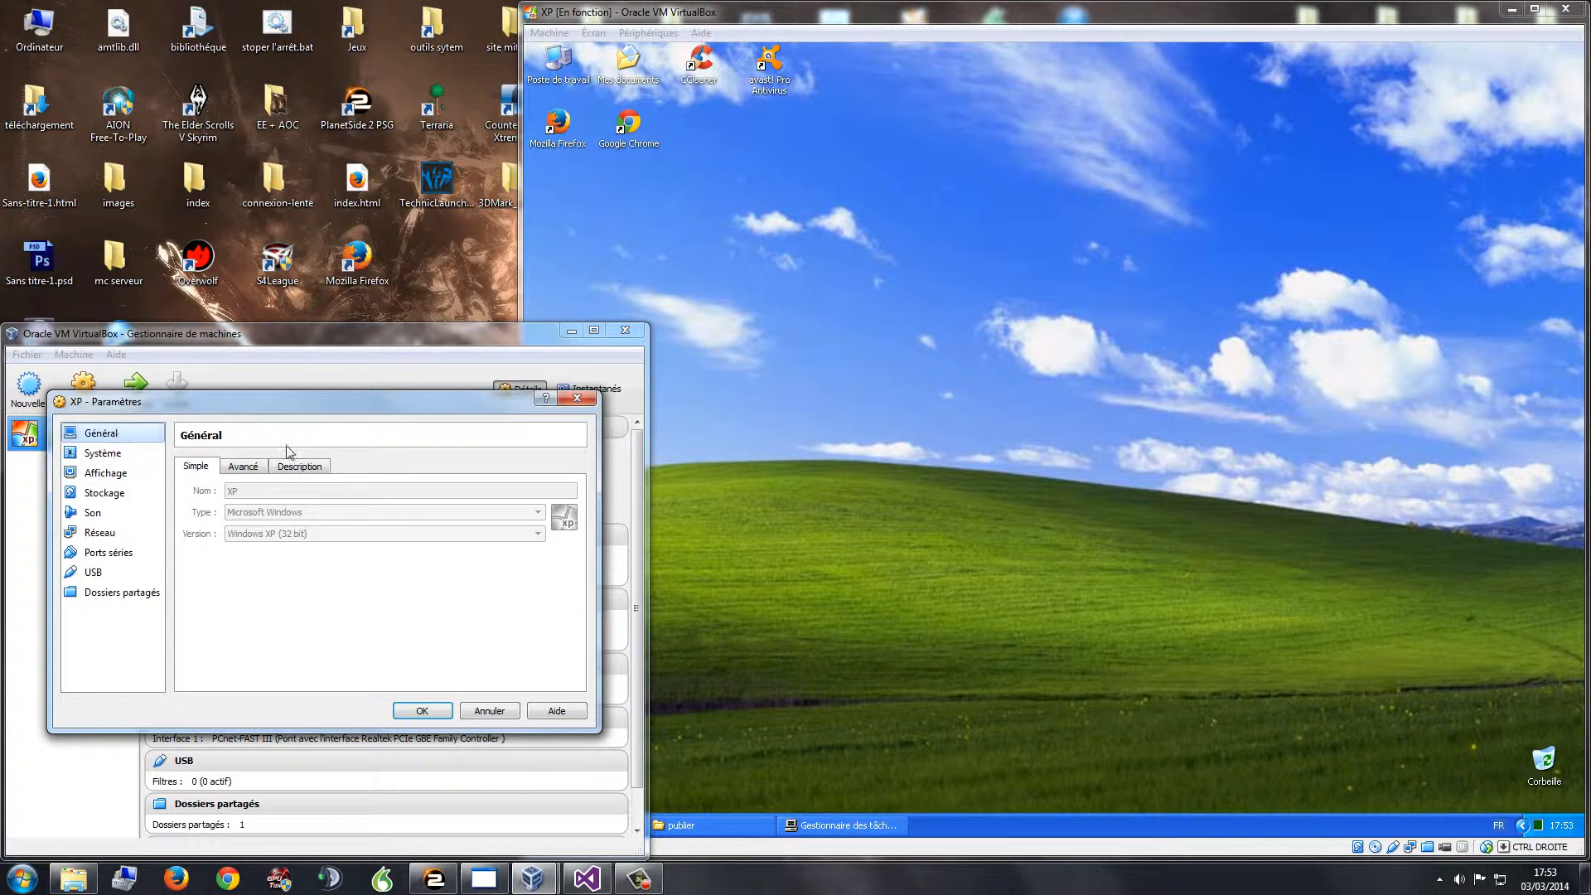
{"action": "left_click", "coordinate": [245, 467]}
{"action": "left_click", "coordinate": [211, 468]}
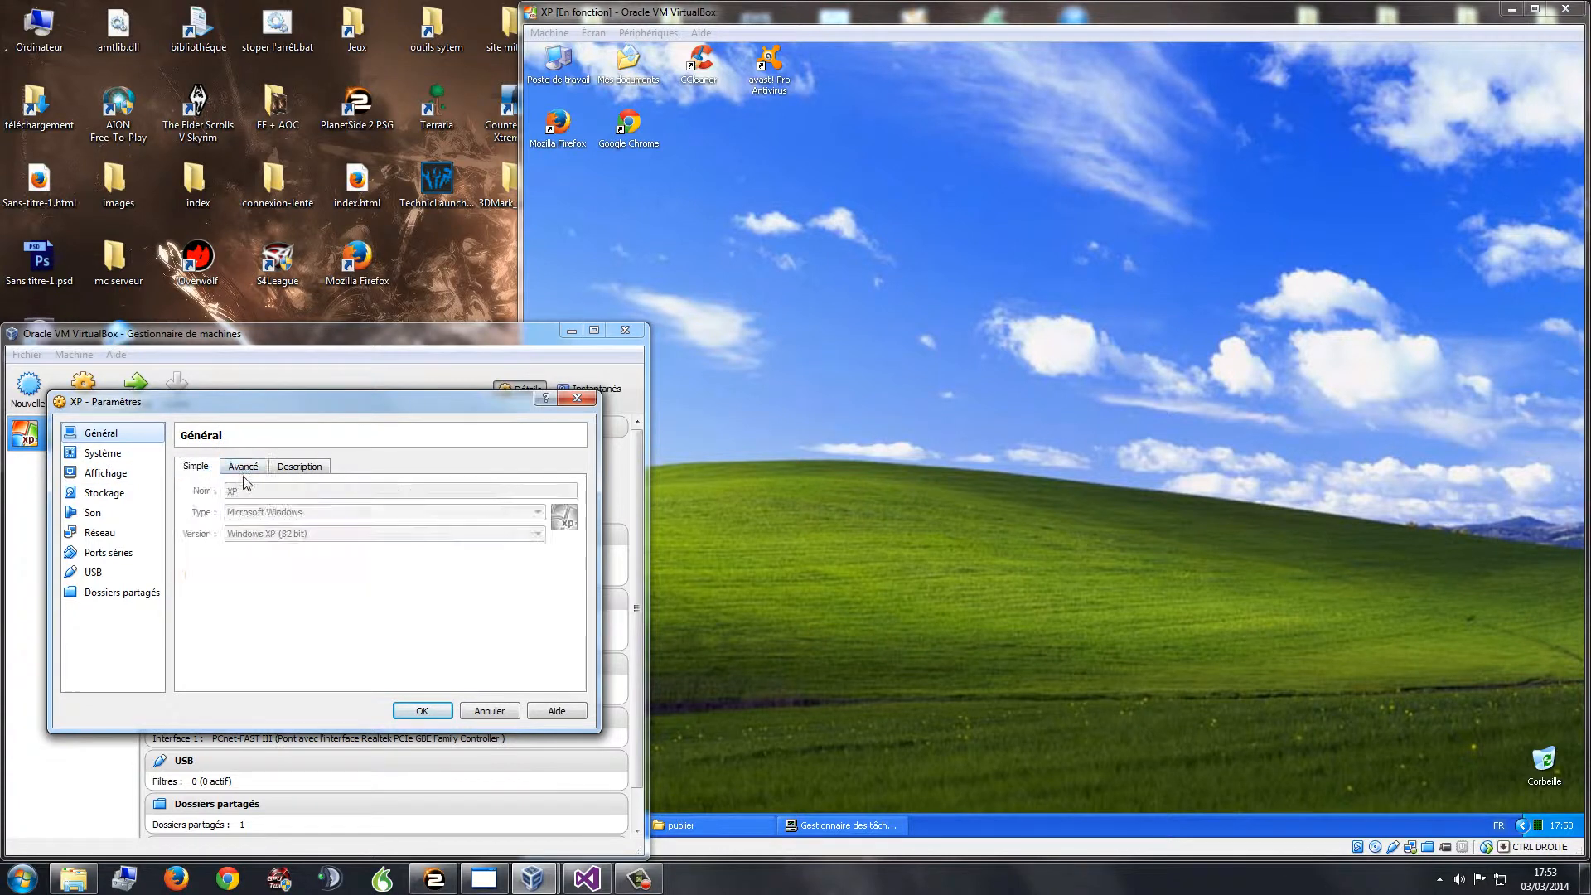
Close the XP machine's settings and the VirtualBox manager, and minimise the XP machine window
{"action": "left_click", "coordinate": [590, 401]}
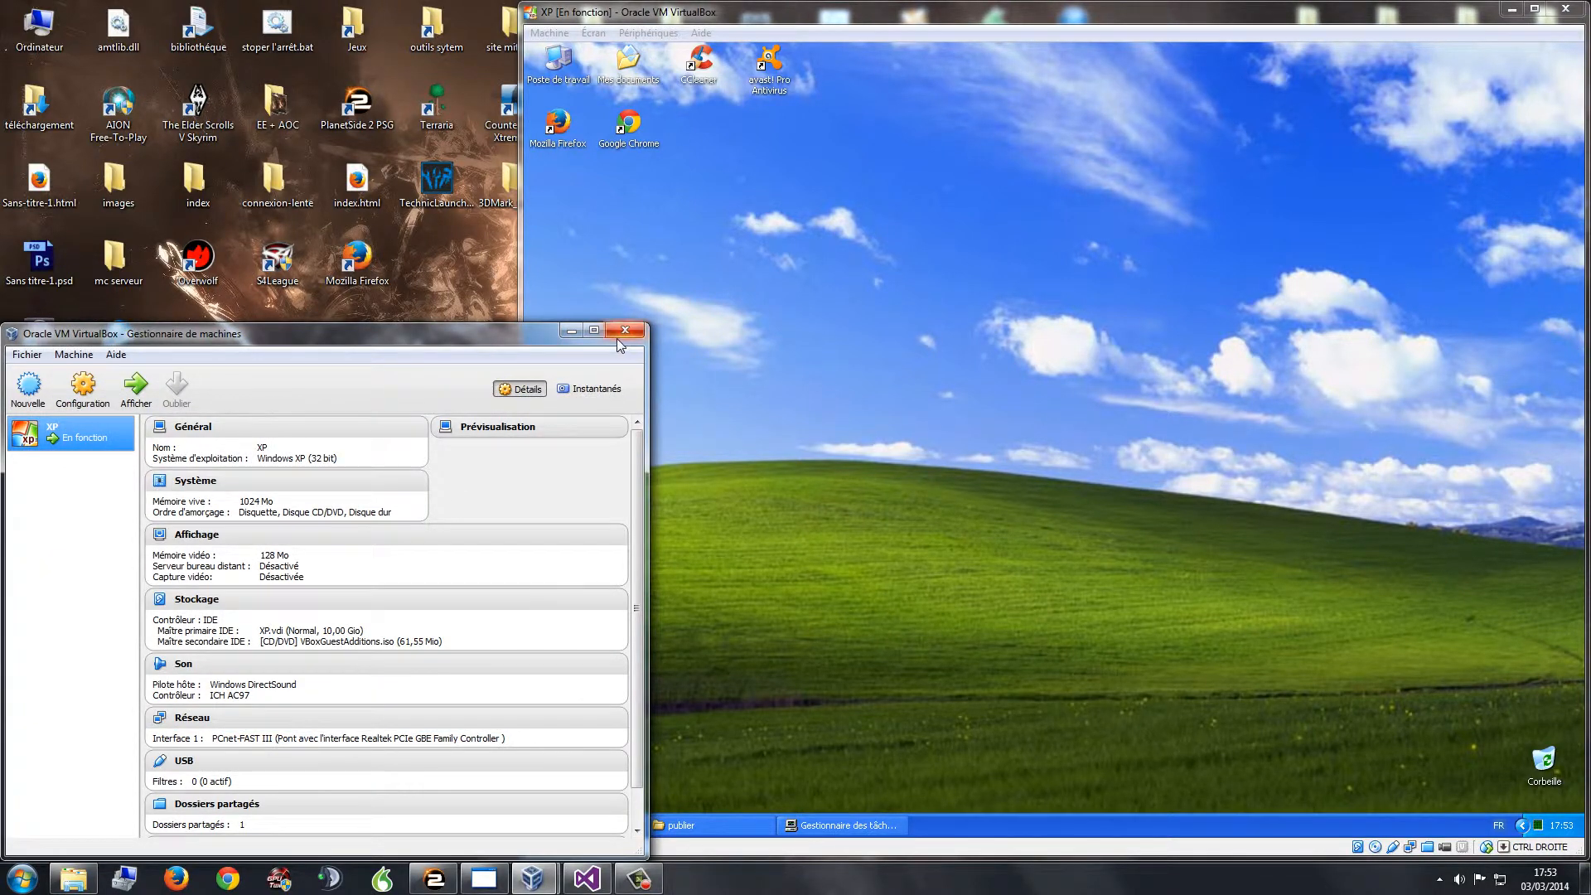
{"action": "left_click", "coordinate": [620, 334]}
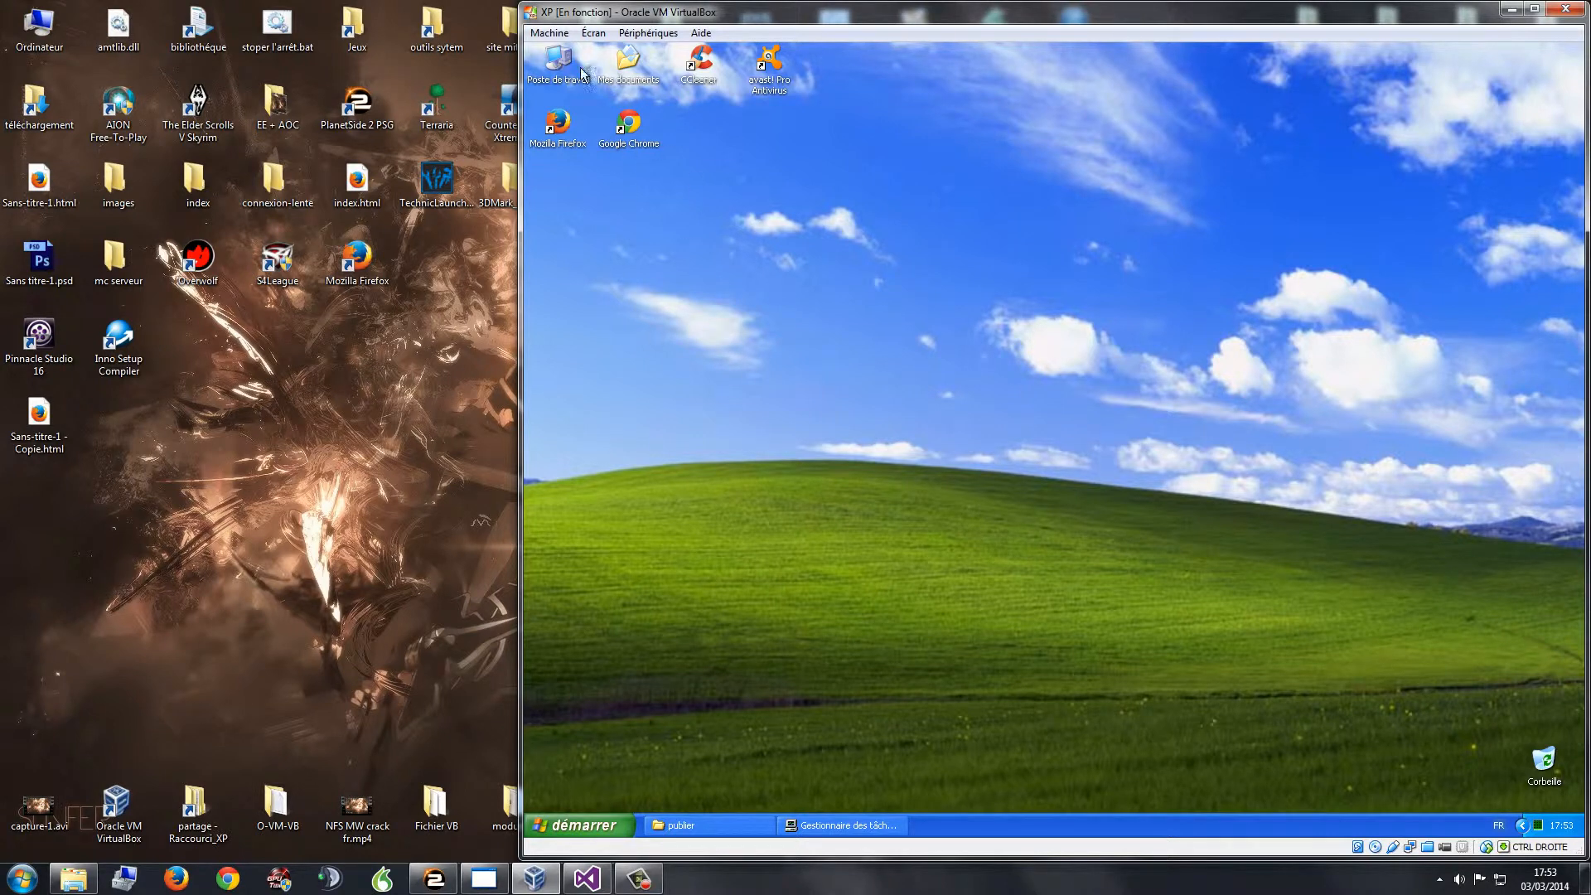
{"action": "left_click", "coordinate": [1510, 8]}
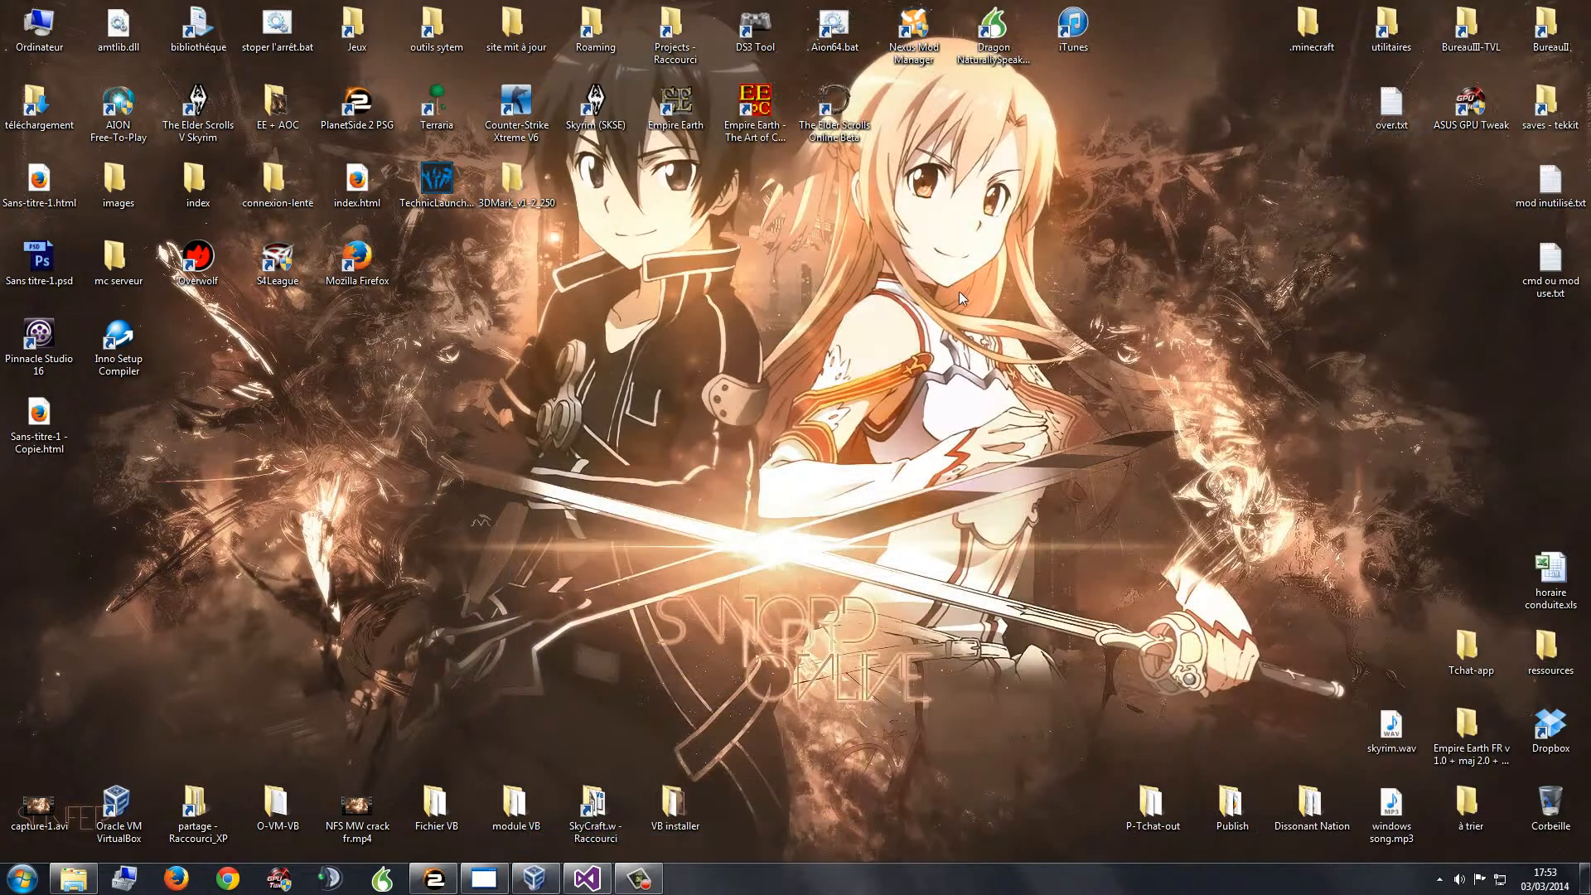